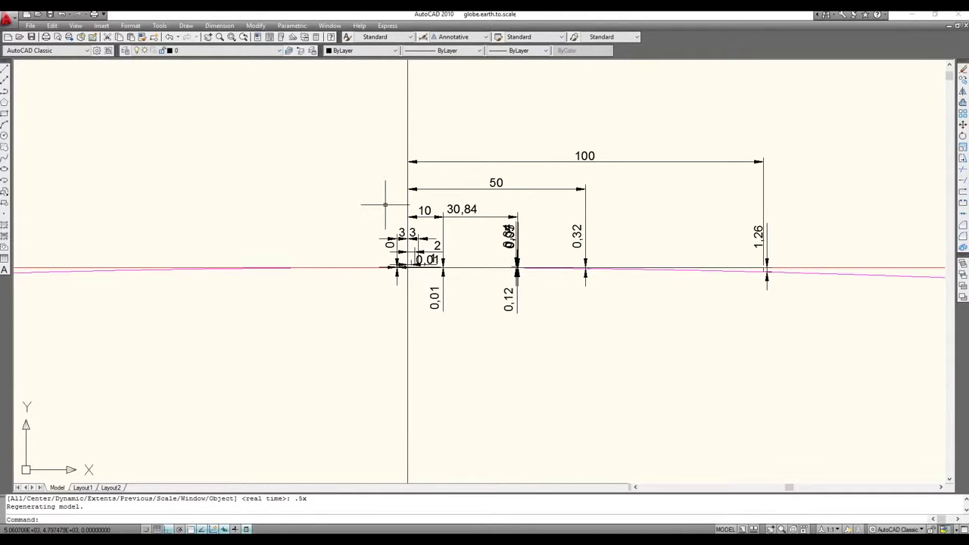
Step: Zoom in at the dimension origin until both observer figures on their horizon lines appear large
scroll(381, 255, "up", 2)
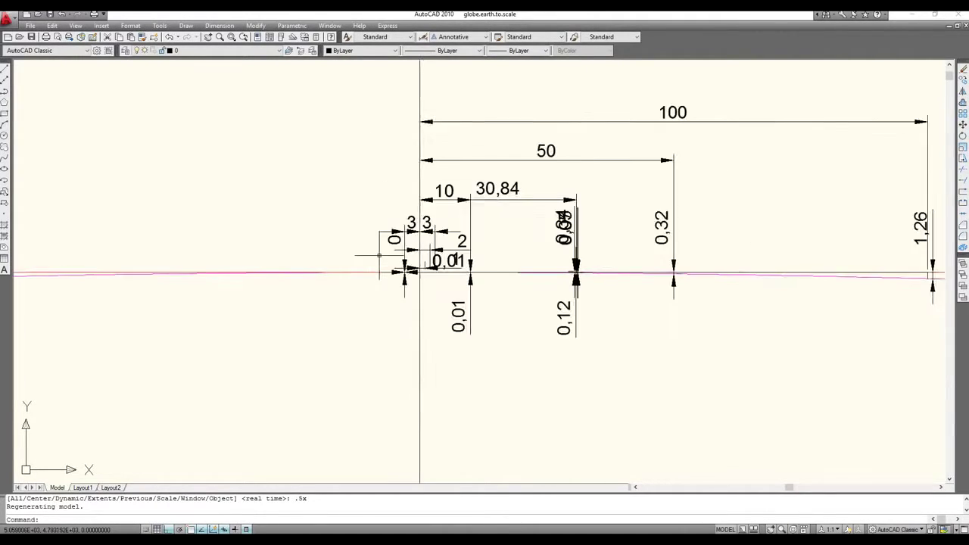
scroll(381, 255, "up", 1)
scroll(439, 279, "up", 1)
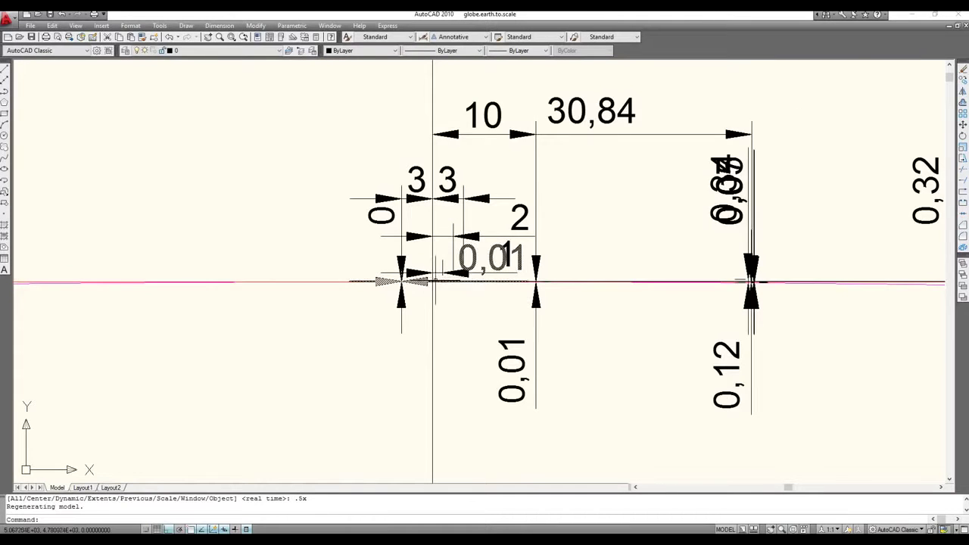
scroll(435, 282, "up", 1)
scroll(435, 282, "up", 1)
scroll(432, 277, "up", 1)
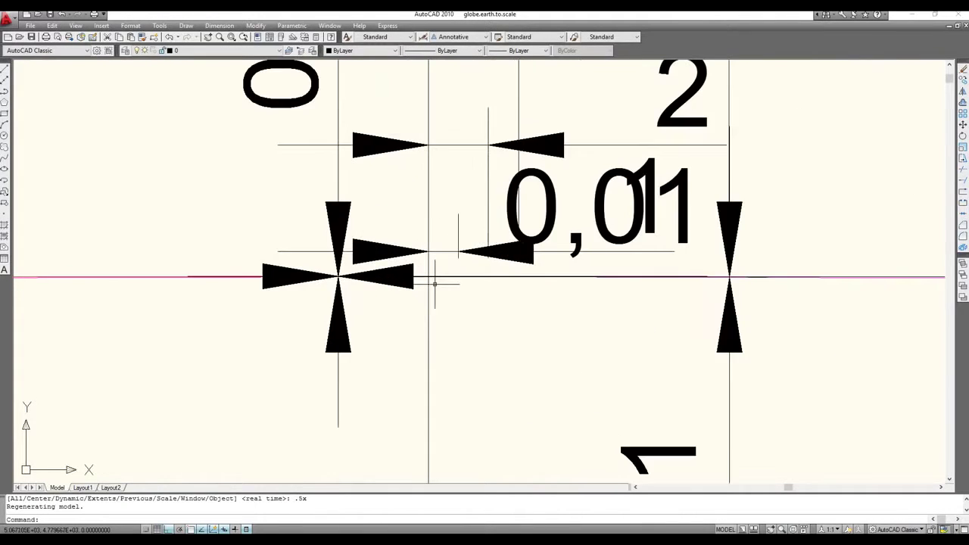
scroll(427, 280, "up", 1)
scroll(429, 277, "up", 1)
scroll(438, 268, "up", 1)
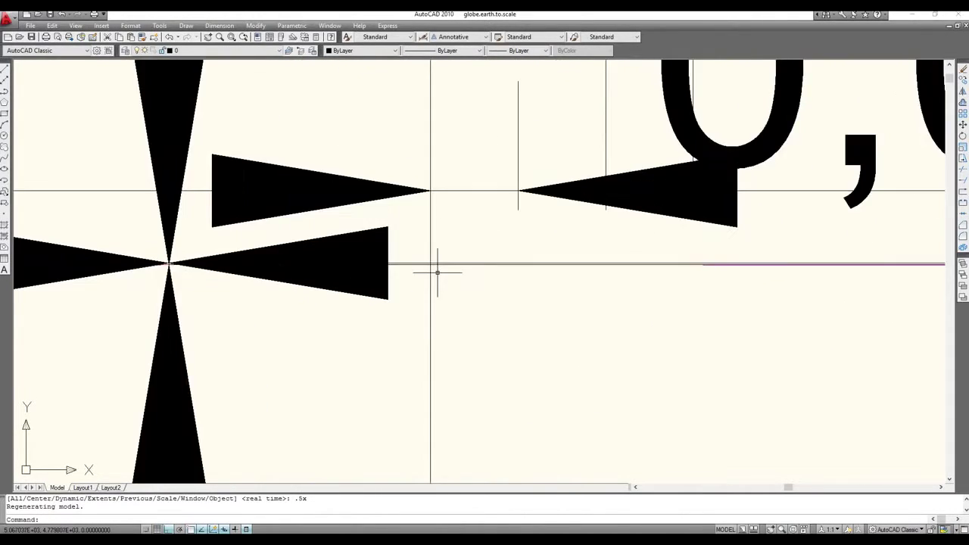
scroll(428, 264, "up", 1)
scroll(431, 259, "up", 1)
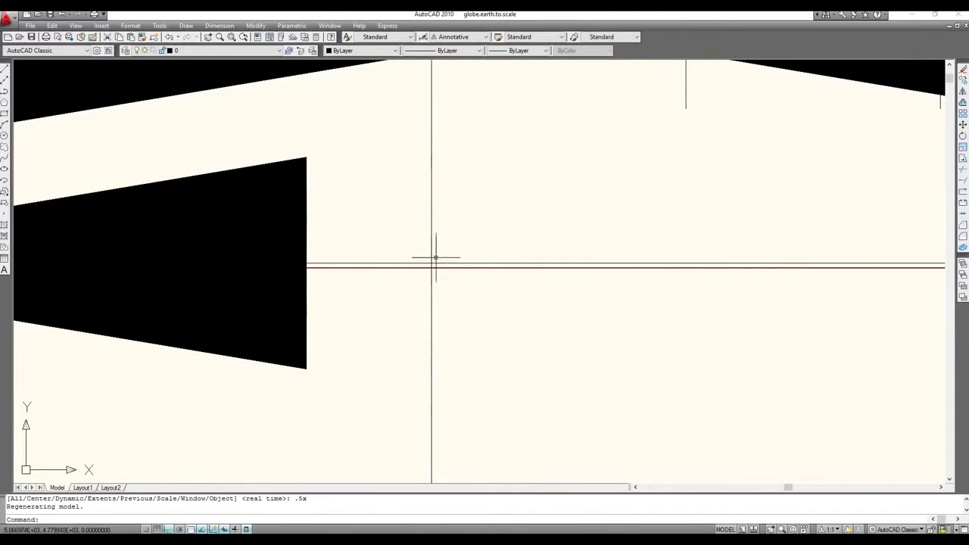
scroll(430, 266, "up", 1)
scroll(427, 274, "up", 1)
scroll(416, 277, "up", 1)
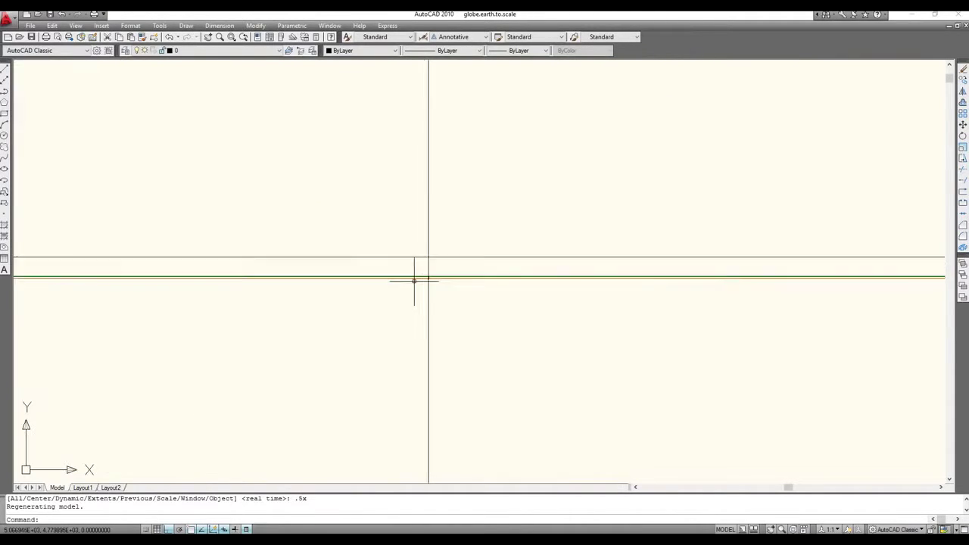
scroll(424, 269, "up", 1)
scroll(433, 273, "up", 1)
scroll(437, 291, "up", 1)
scroll(432, 281, "up", 1)
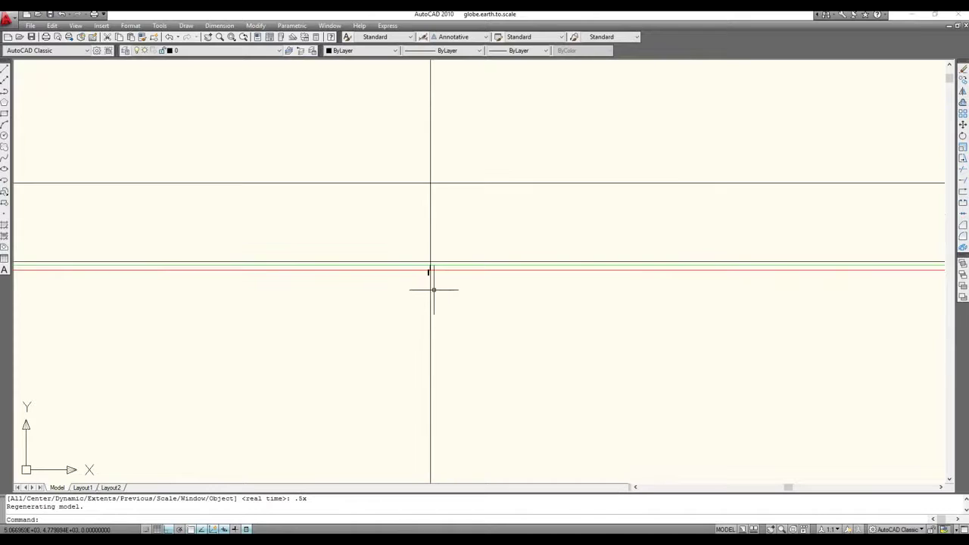
scroll(431, 258, "up", 1)
scroll(430, 280, "up", 1)
scroll(427, 265, "up", 1)
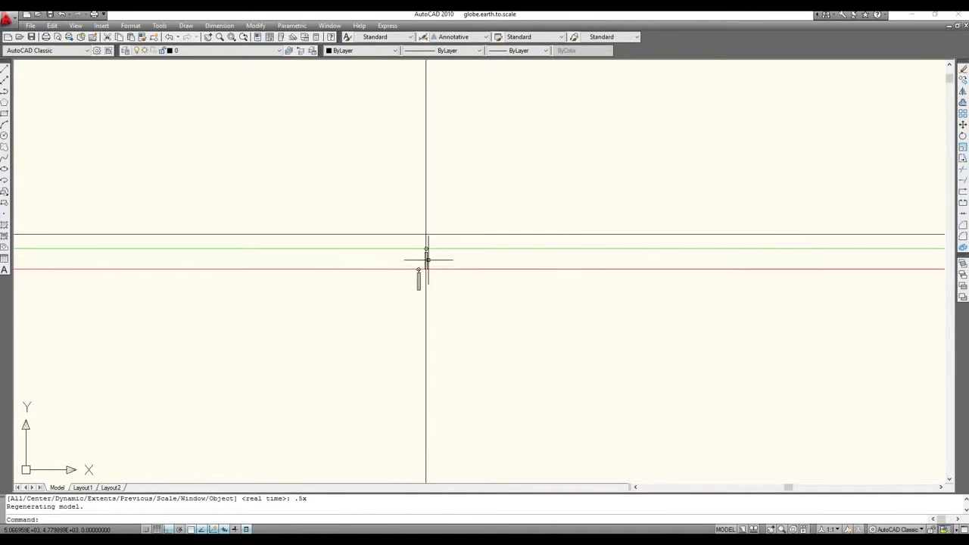
scroll(427, 261, "up", 2)
scroll(428, 261, "up", 1)
scroll(428, 259, "up", 1)
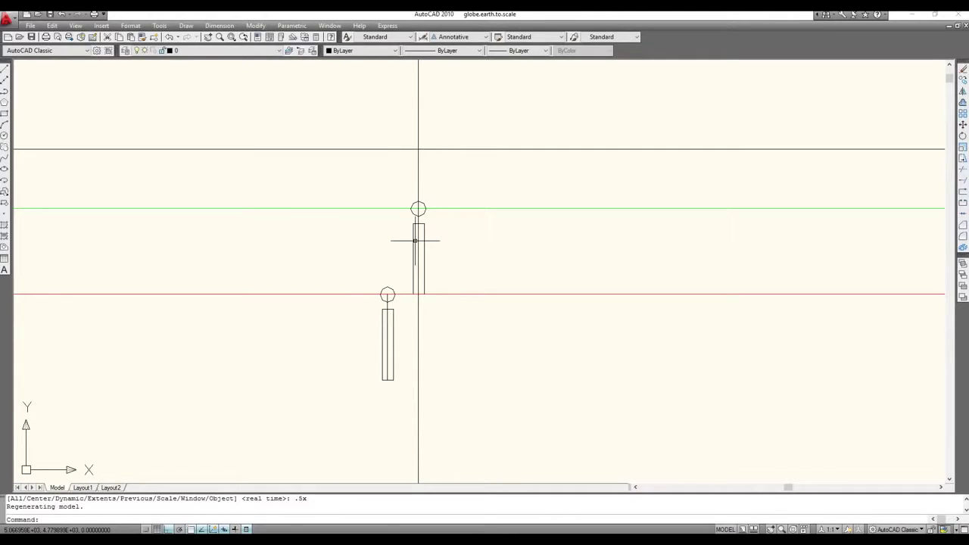
Step: Zoom out, then zoom in at the arrowheads until both observers on the magenta line fill the view
scroll(346, 256, "down", 2)
scroll(345, 256, "down", 2)
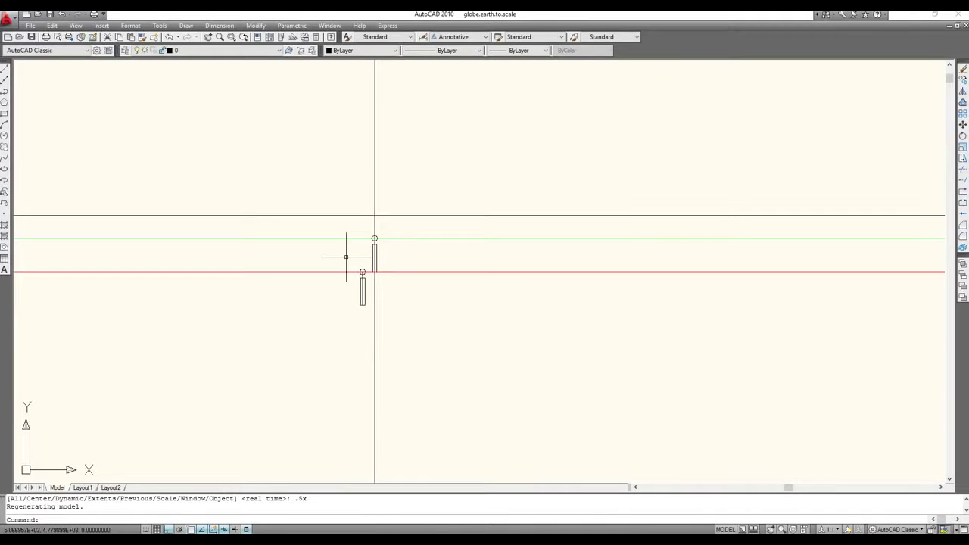
scroll(346, 256, "down", 3)
scroll(347, 257, "down", 3)
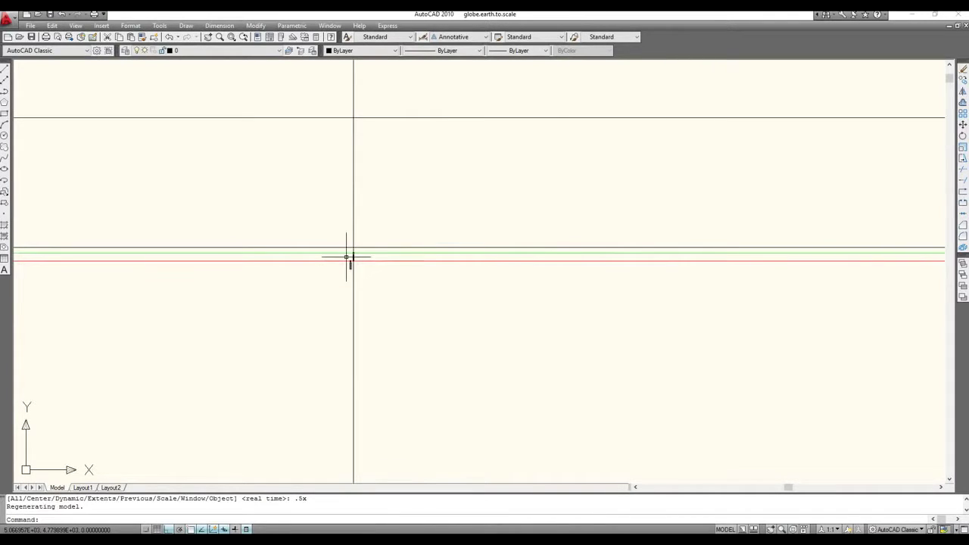
scroll(346, 256, "up", 2)
scroll(345, 256, "up", 3)
scroll(346, 256, "up", 2)
scroll(346, 256, "up", 2)
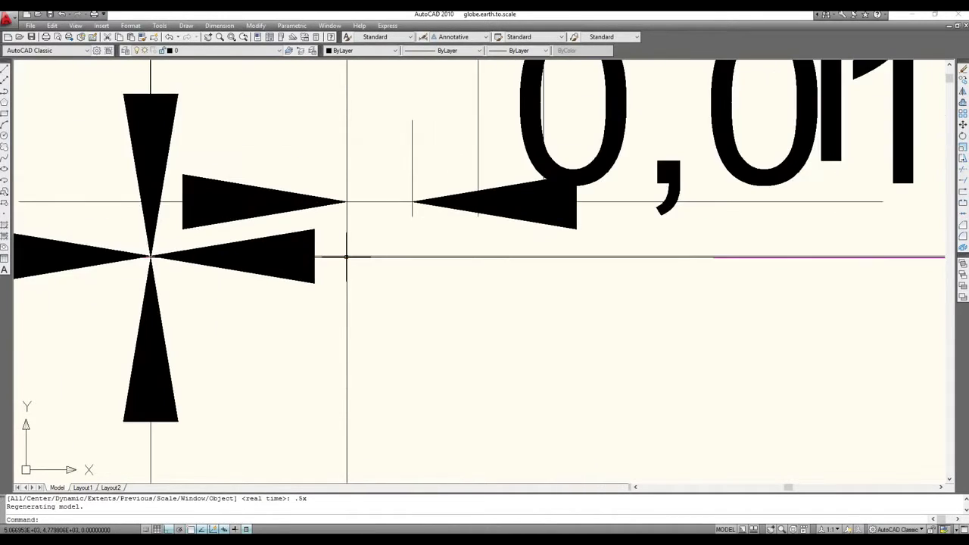
scroll(346, 256, "down", 3)
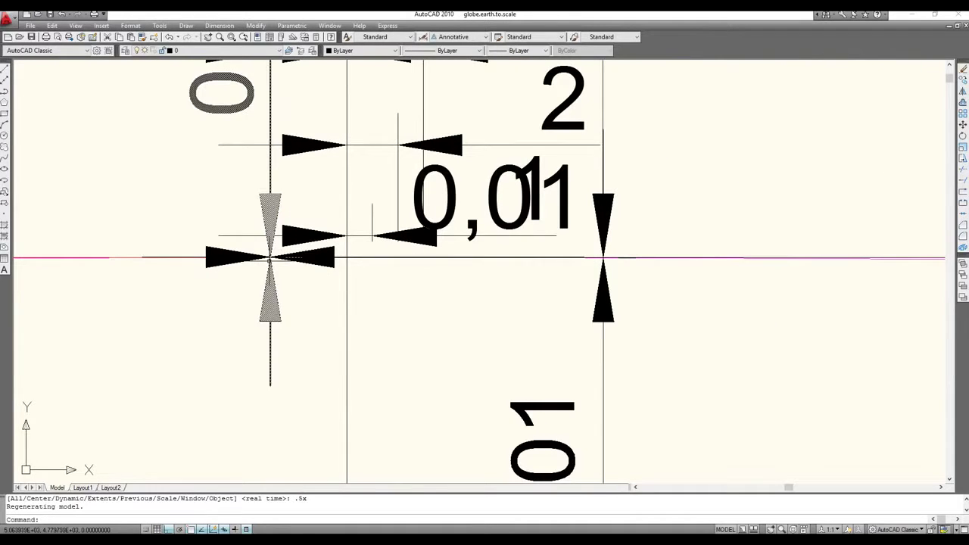
scroll(273, 255, "up", 2)
scroll(276, 251, "up", 1)
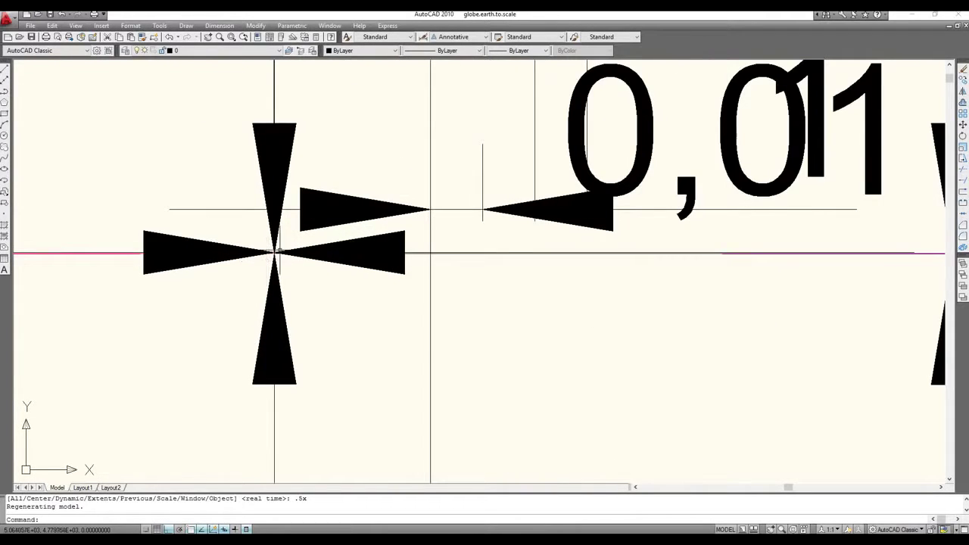
scroll(277, 250, "up", 2)
scroll(276, 248, "up", 2)
scroll(276, 247, "up", 2)
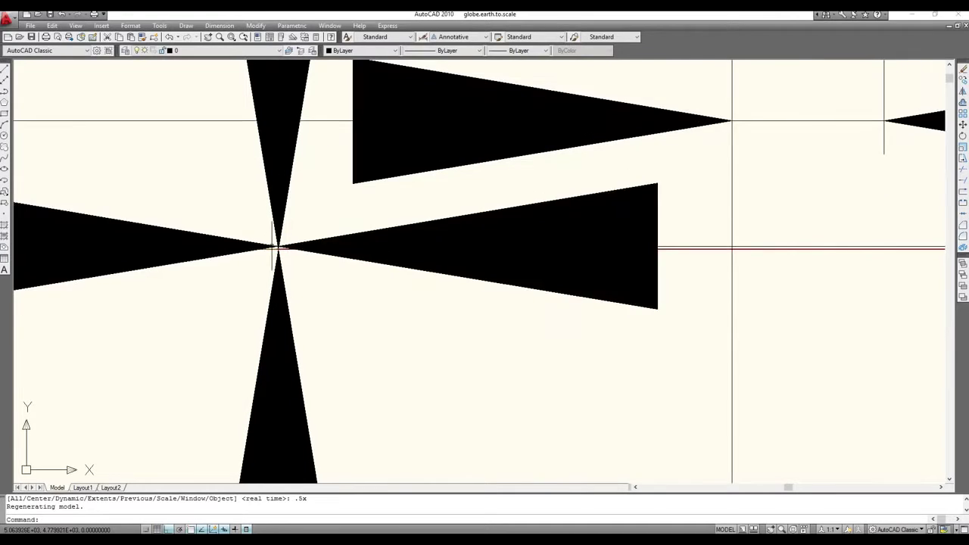
scroll(277, 250, "up", 2)
scroll(275, 254, "up", 2)
scroll(275, 250, "up", 1)
scroll(278, 239, "up", 1)
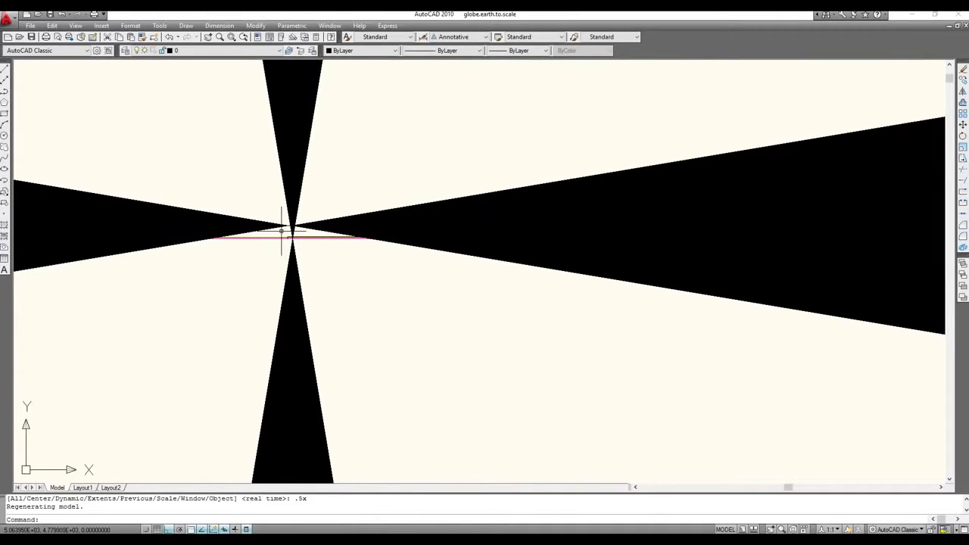
scroll(282, 233, "up", 1)
scroll(283, 239, "up", 1)
scroll(288, 240, "up", 1)
scroll(291, 242, "up", 2)
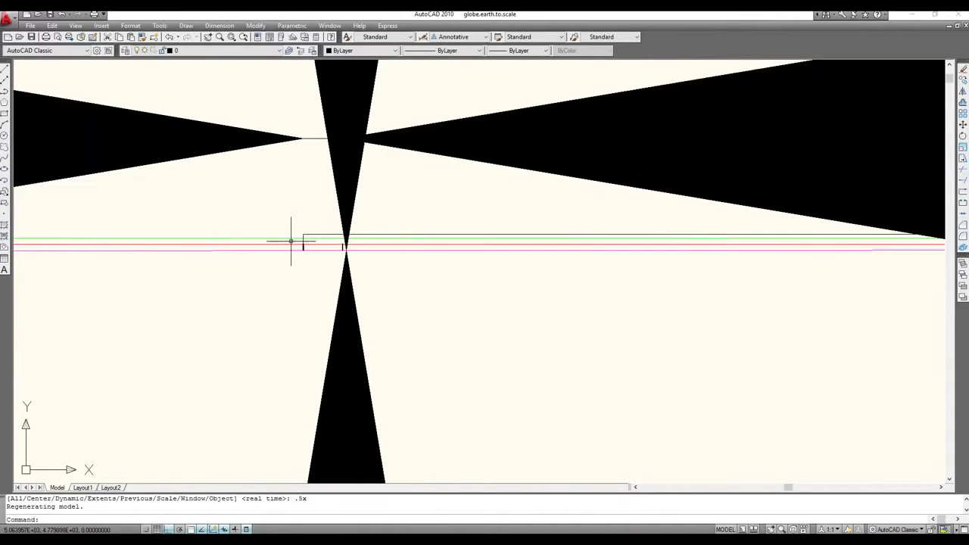
scroll(314, 244, "up", 1)
scroll(302, 249, "up", 2)
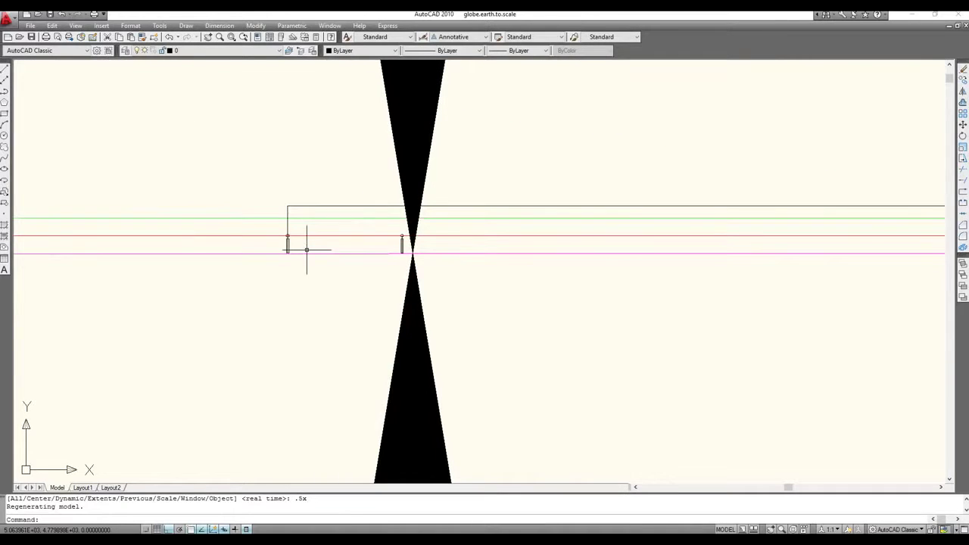
scroll(307, 251, "up", 1)
scroll(306, 252, "up", 1)
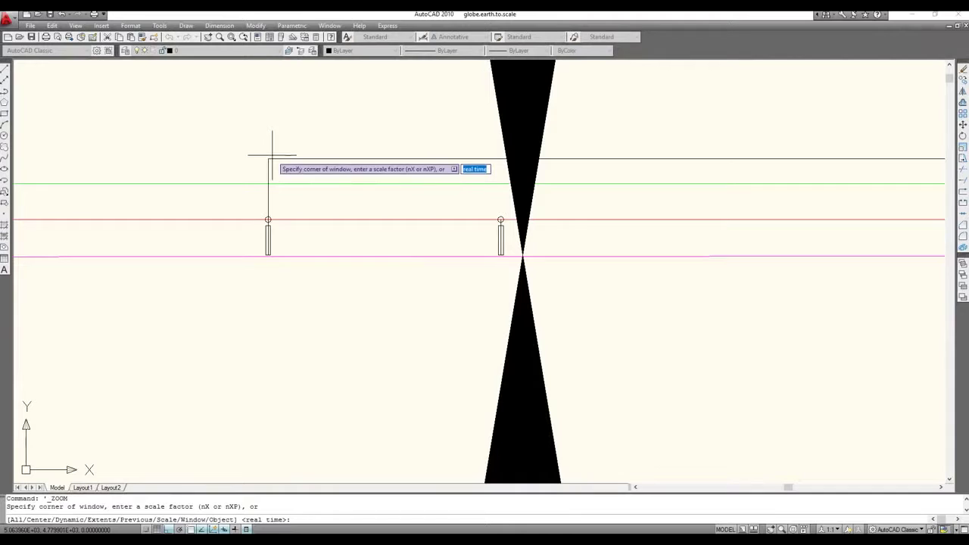
Step: Zoom window onto both observers, then fine-tune the zoom level with the wheel
left_click(268, 157)
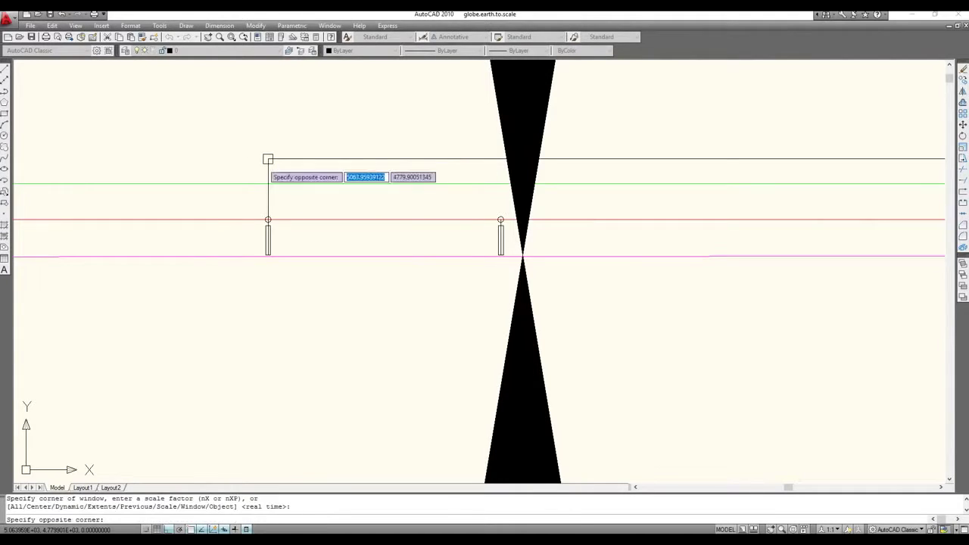
left_click(513, 276)
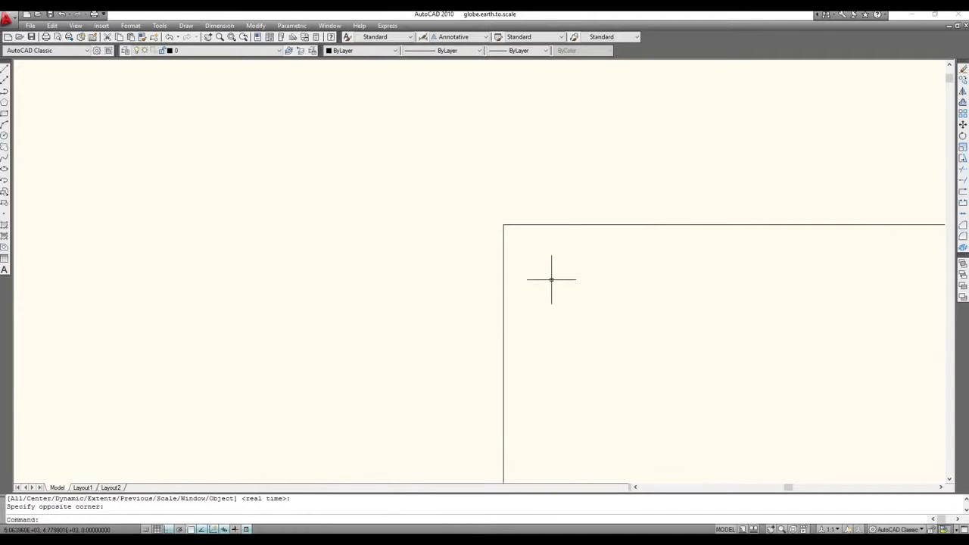
scroll(552, 276, "up", 5)
scroll(476, 416, "down", 3)
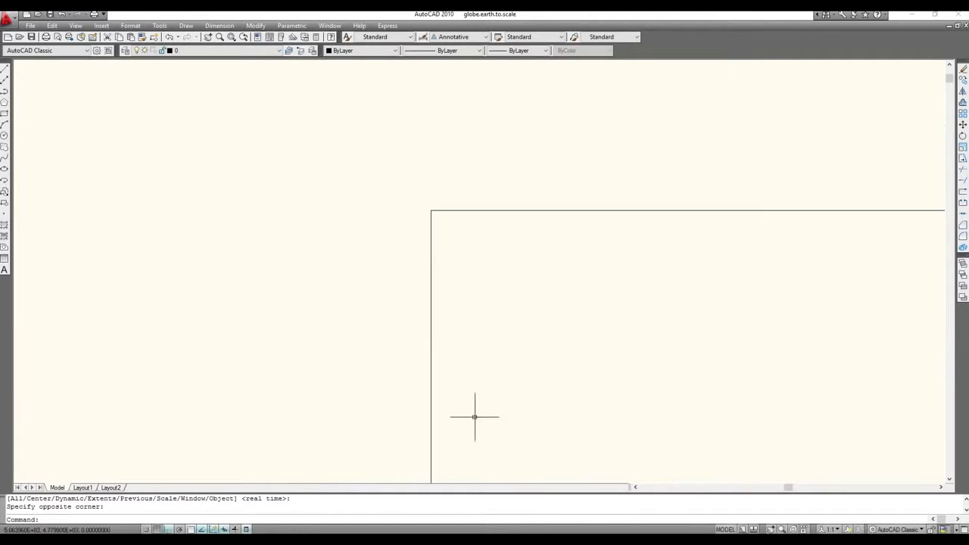
scroll(496, 457, "down", 3)
scroll(496, 458, "down", 2)
scroll(527, 462, "down", 2)
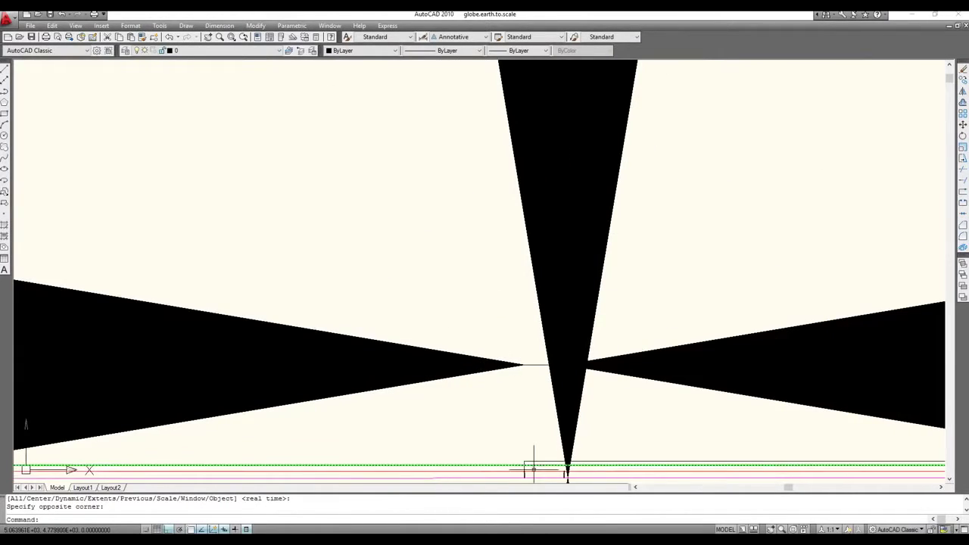
scroll(534, 469, "up", 2)
scroll(533, 470, "down", 2)
scroll(522, 465, "down", 1)
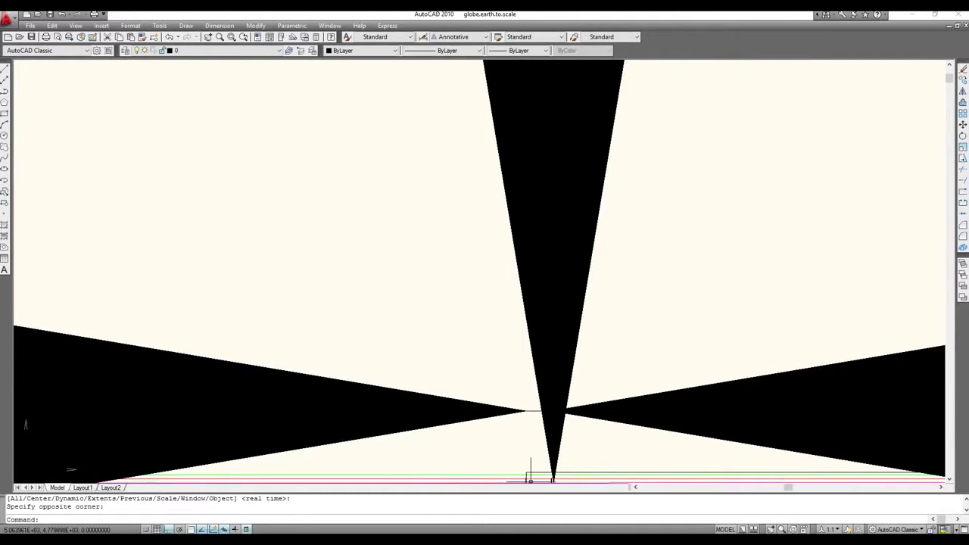
scroll(530, 475, "up", 1)
Step: Pan and zoom to center the view on one observer figure
left_click(207, 37)
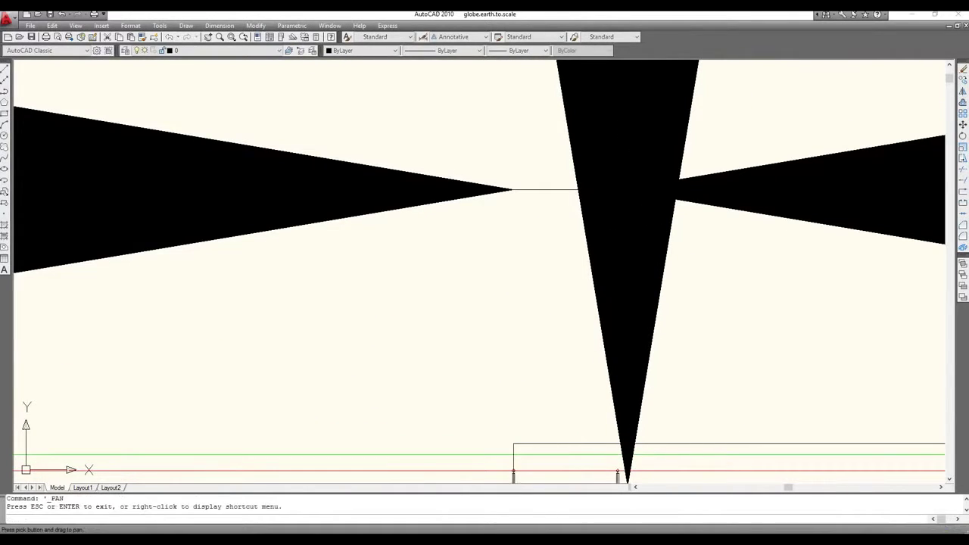
left_click_drag(513, 444, 429, 315)
scroll(445, 352, "up", 2)
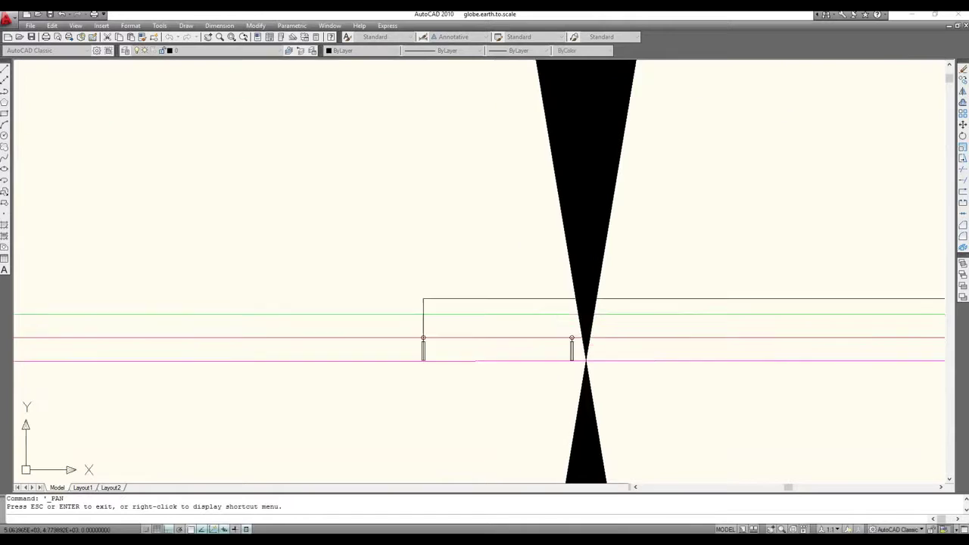
scroll(445, 352, "up", 4)
scroll(780, 361, "up", 3)
mouse_move(779, 360)
left_mouse_down()
mouse_move(50, 347)
mouse_move(337, 319)
left_mouse_up()
scroll(392, 353, "up", 2)
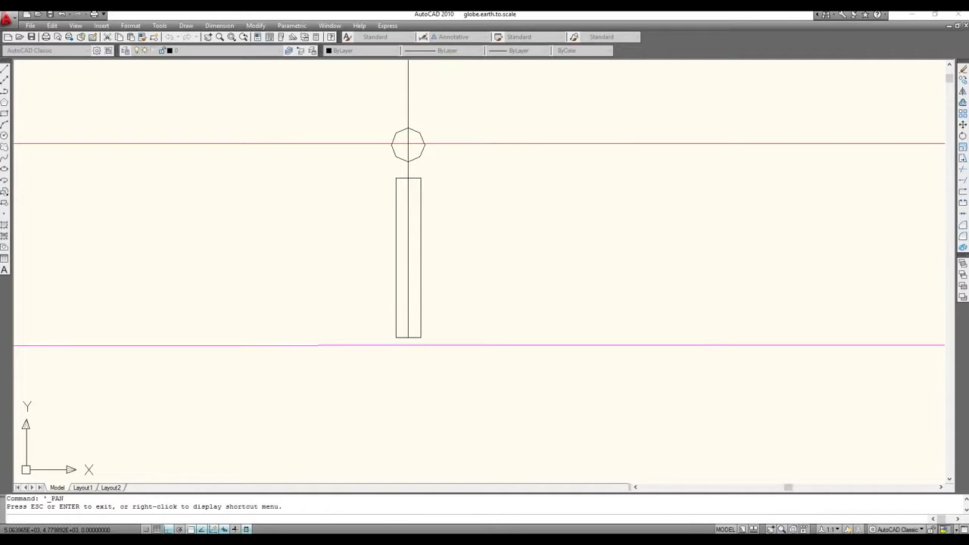
key("Escape")
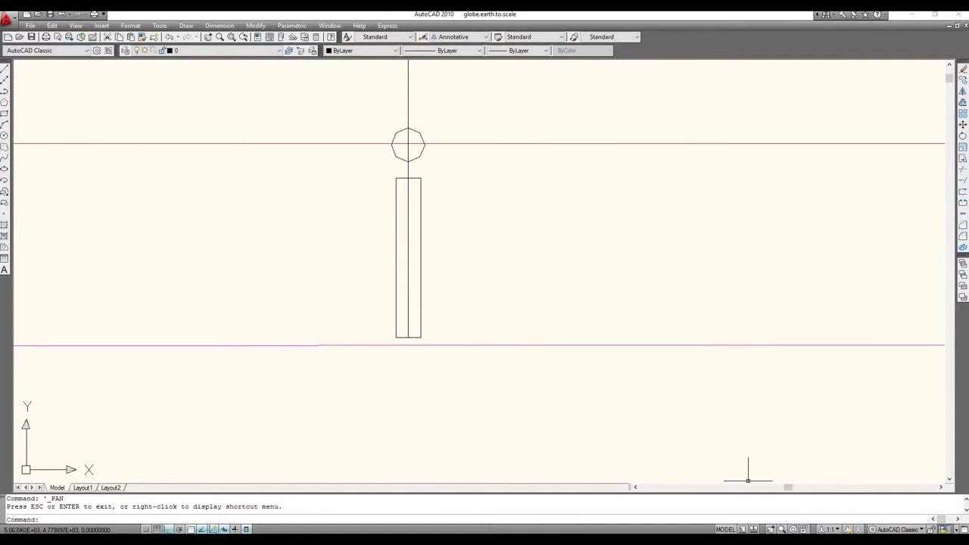
Step: Zoom window onto the building base at the horizon, then zoom out until the full observer shows
left_click(782, 529)
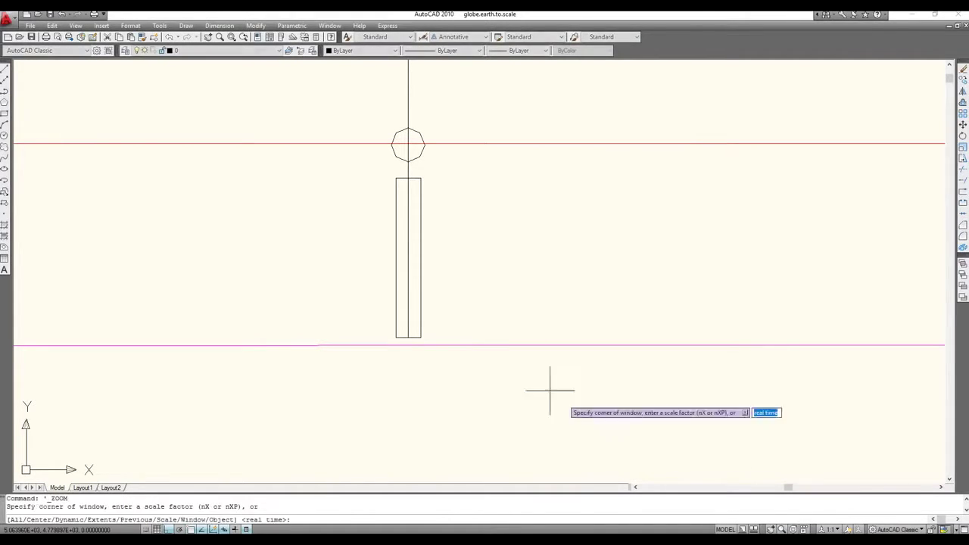
left_click(430, 334)
left_click(416, 341)
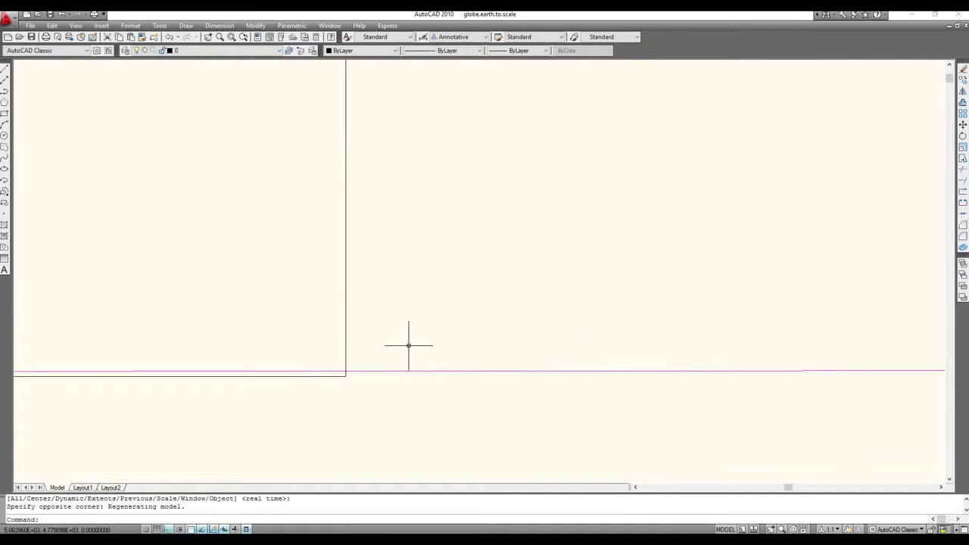
scroll(305, 356, "down", 2)
scroll(305, 356, "down", 1)
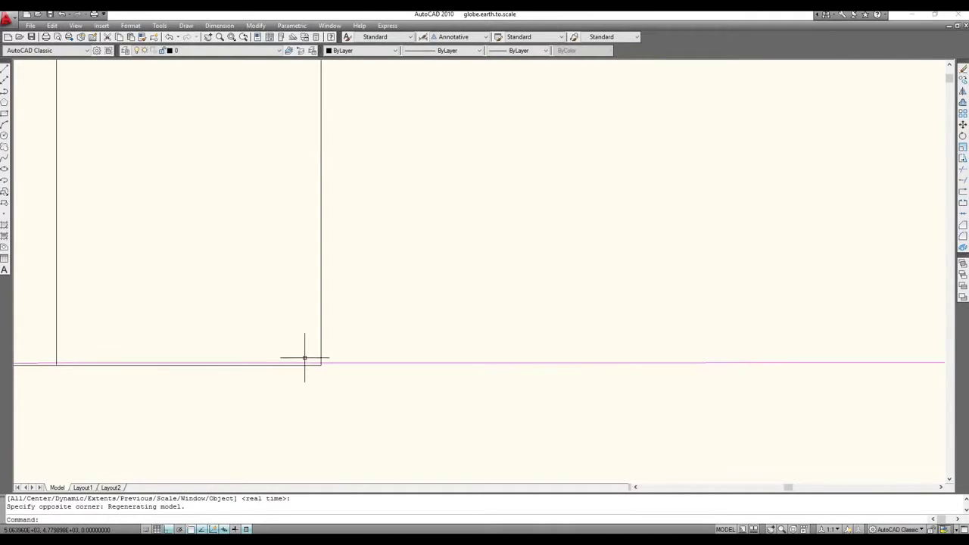
scroll(304, 358, "down", 2)
scroll(304, 358, "up", 2)
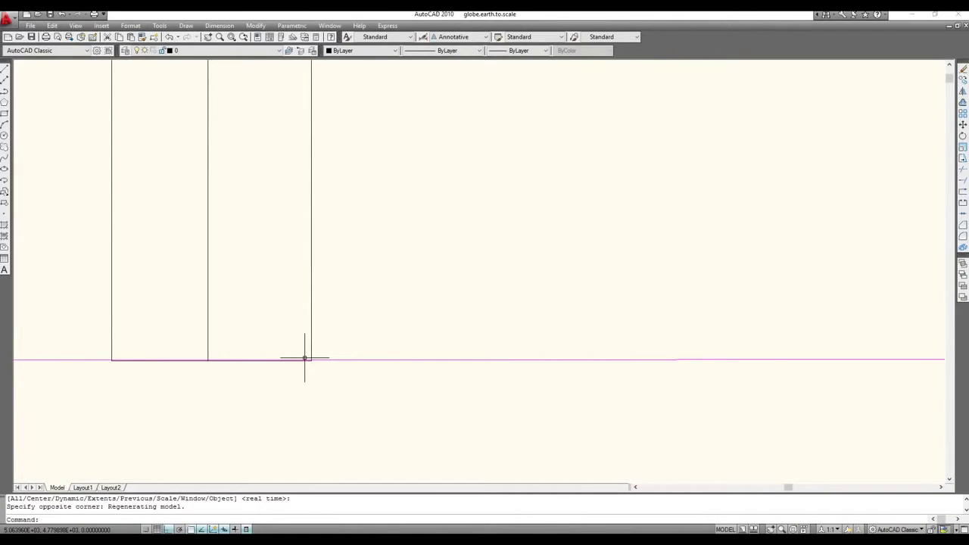
scroll(288, 371, "down", 2)
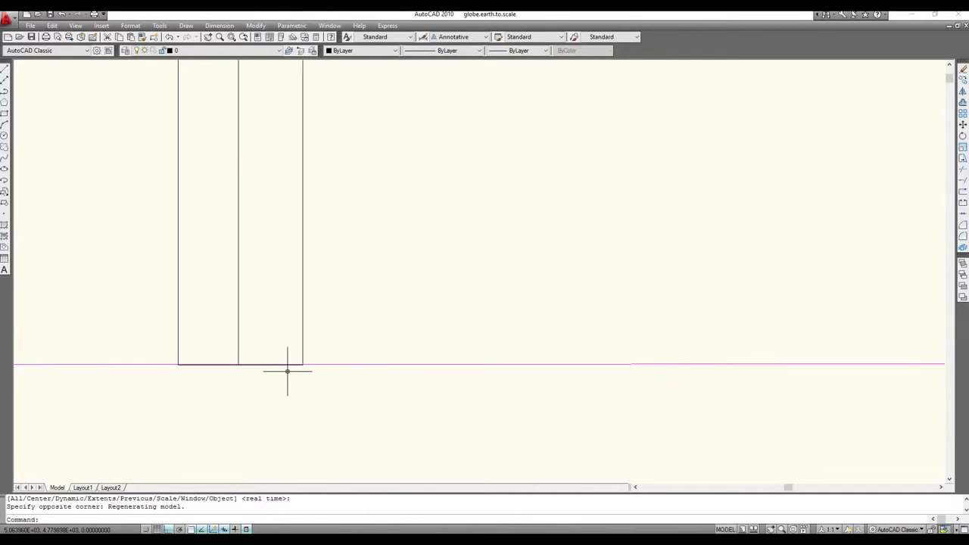
scroll(288, 371, "down", 2)
scroll(288, 370, "down", 2)
scroll(288, 370, "down", 1)
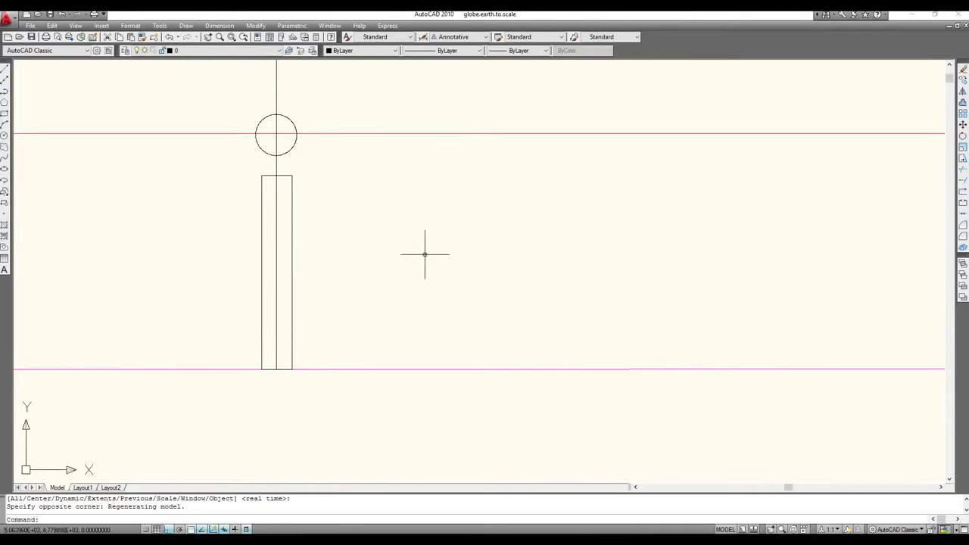
Step: Zoom out to both figures and select the left observer's body line, showing length 0.00113636
scroll(778, 328, "down", 2)
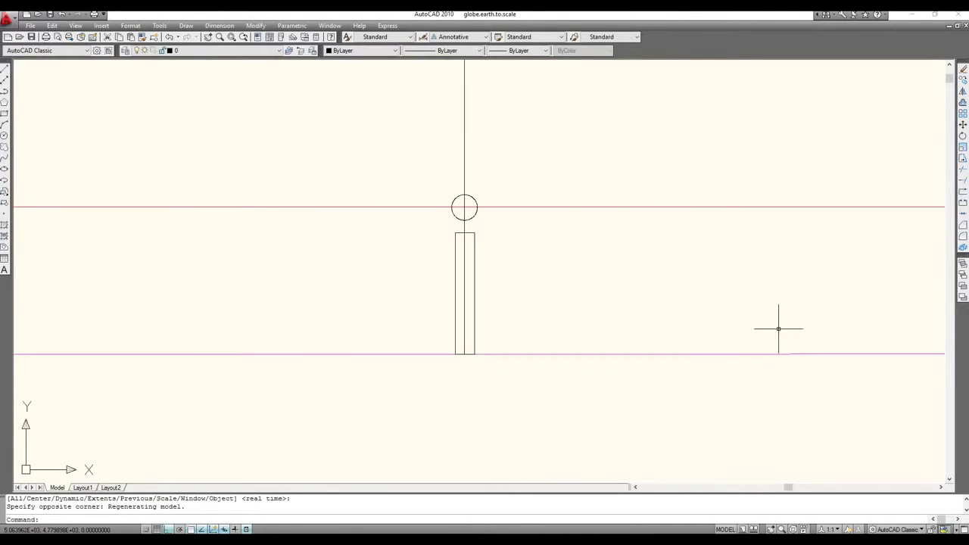
scroll(778, 329, "down", 2)
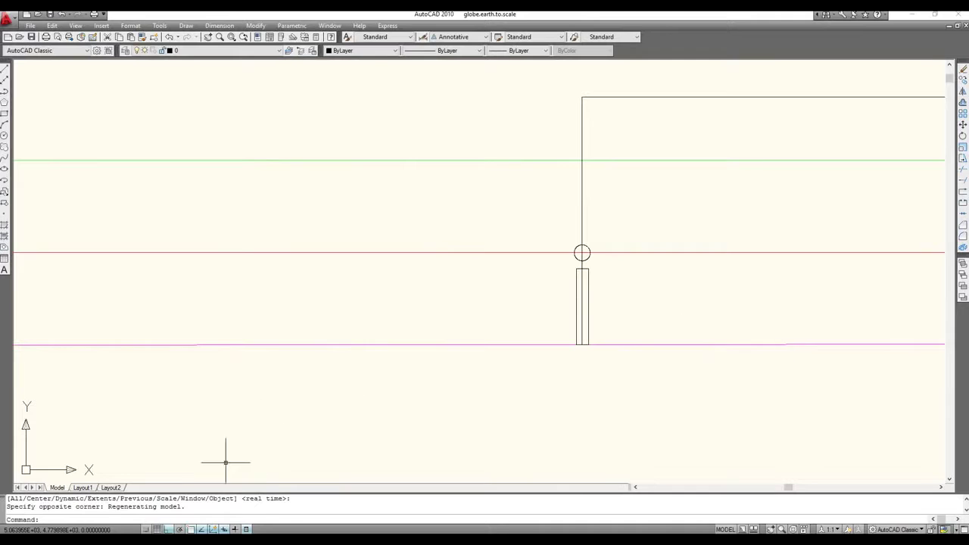
left_click_drag(186, 506, 108, 507)
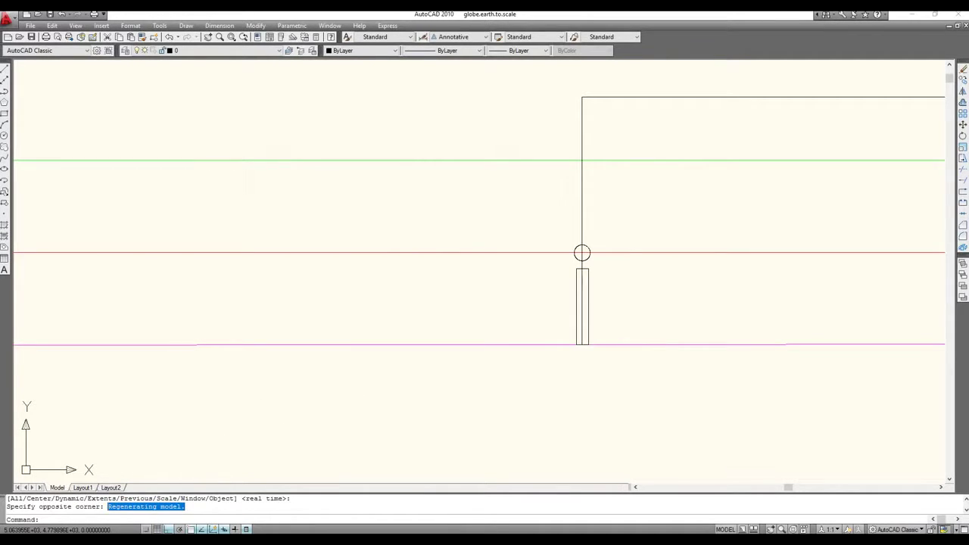
scroll(634, 320, "down", 2)
scroll(637, 318, "down", 2)
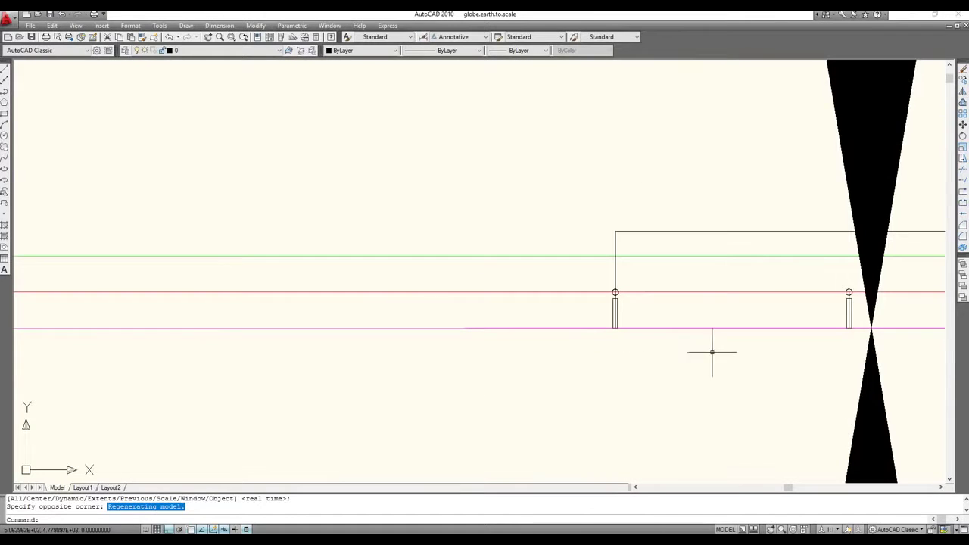
key("Escape")
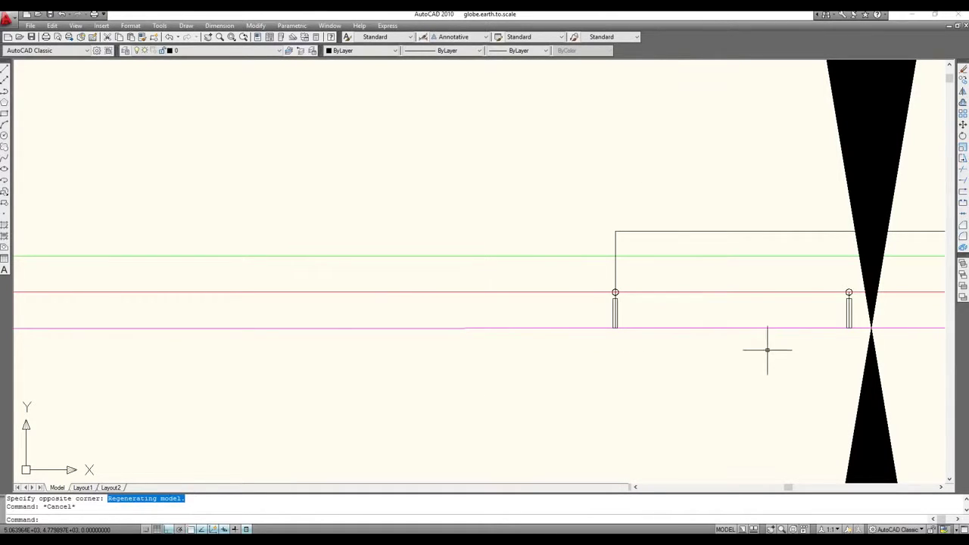
scroll(779, 325, "up", 1)
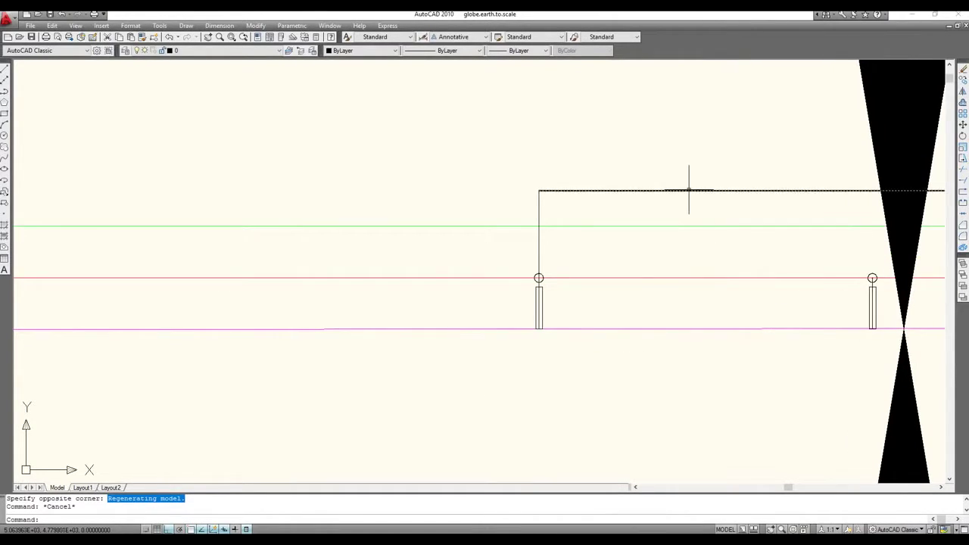
left_click(538, 307)
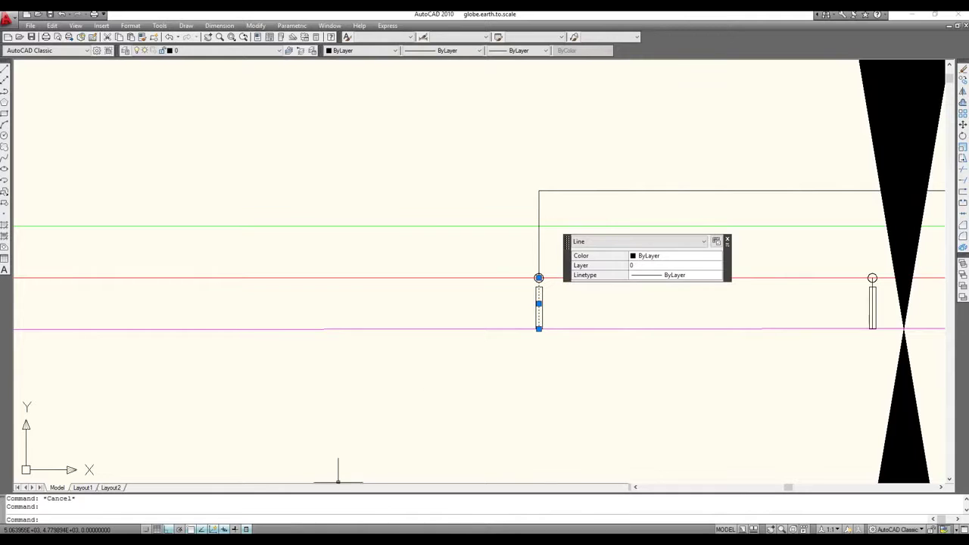
key("alt+Tab")
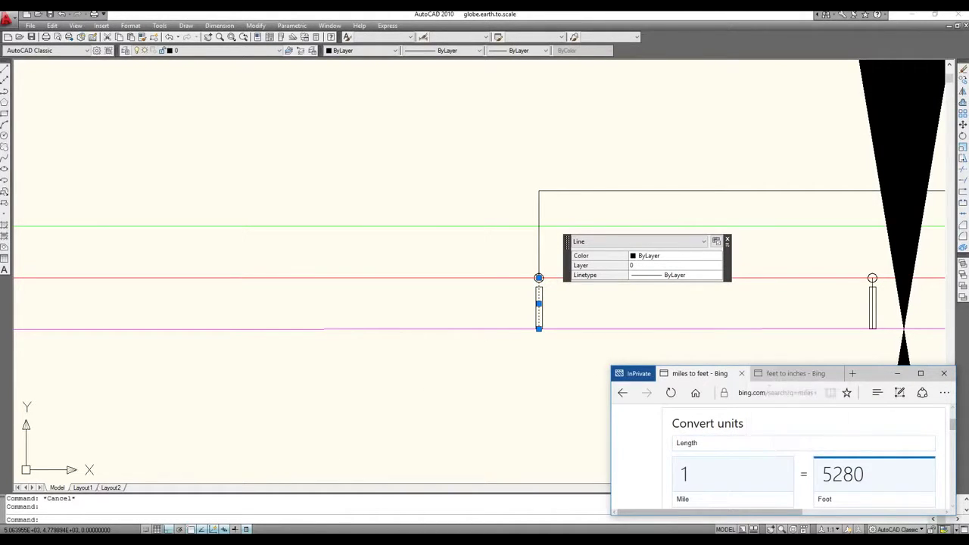
Step: Confirm 0.00113636 miles equals 6 feet in the Bing converter, then close Quick Properties
left_click(703, 474)
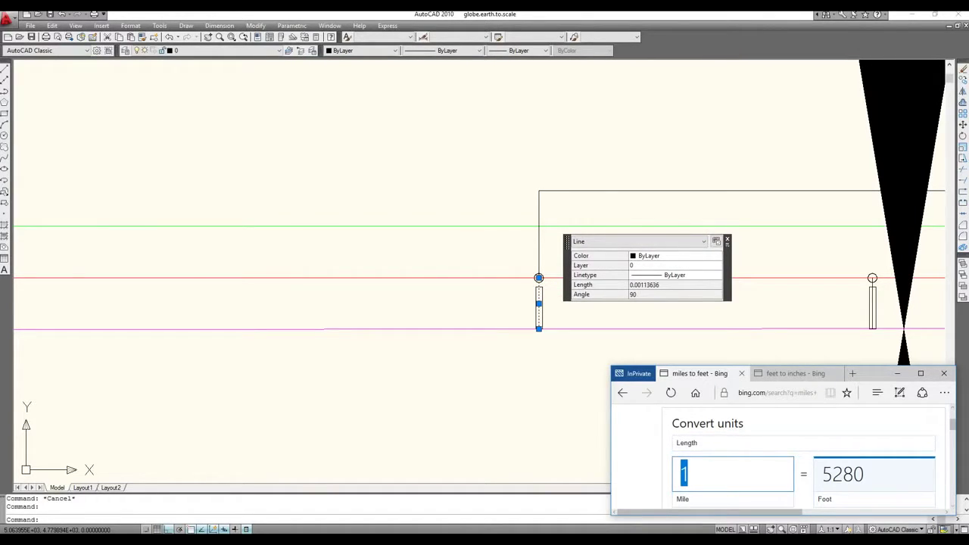
type(".001")
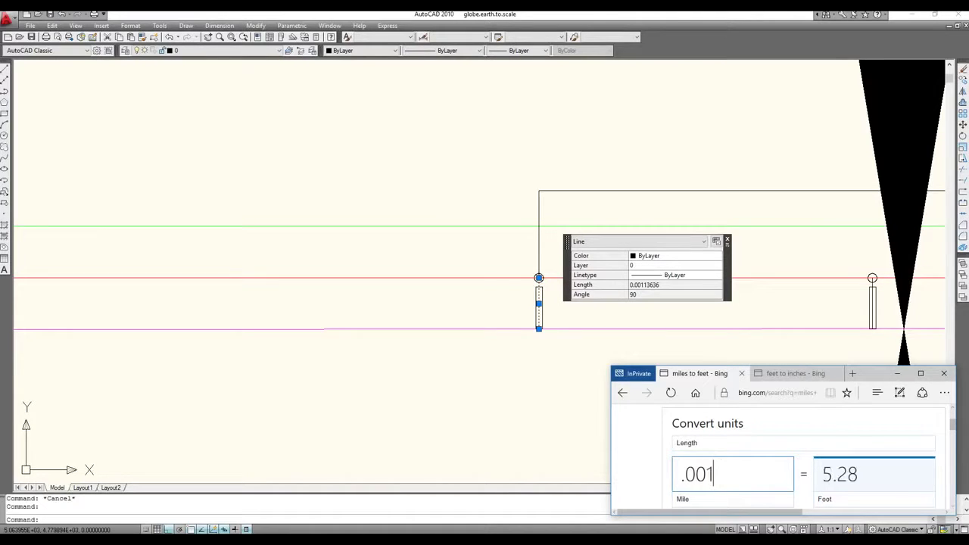
type("136")
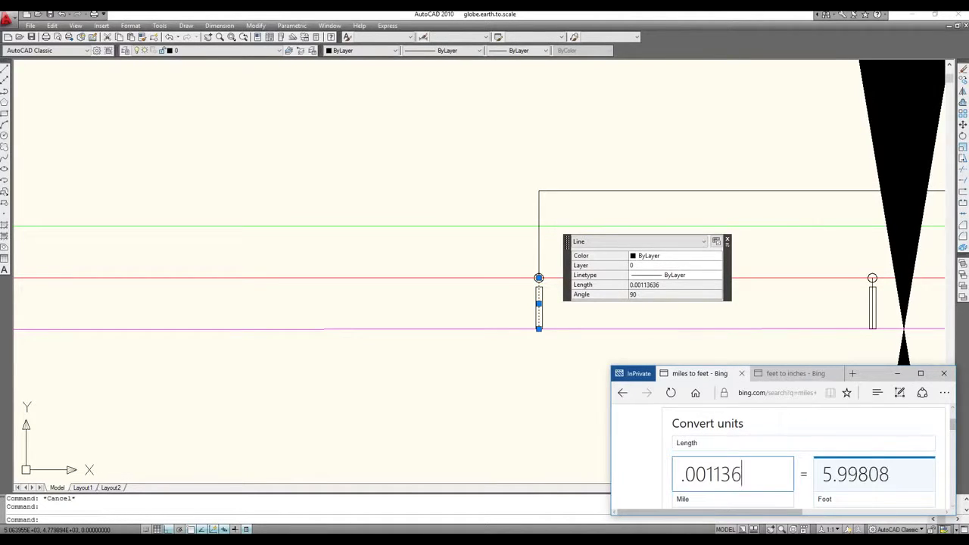
type("36")
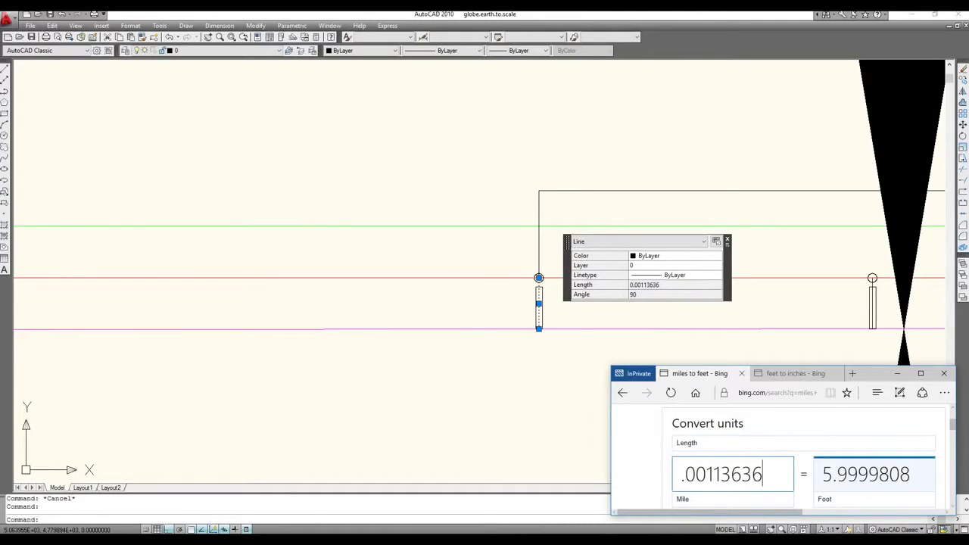
left_click(875, 474)
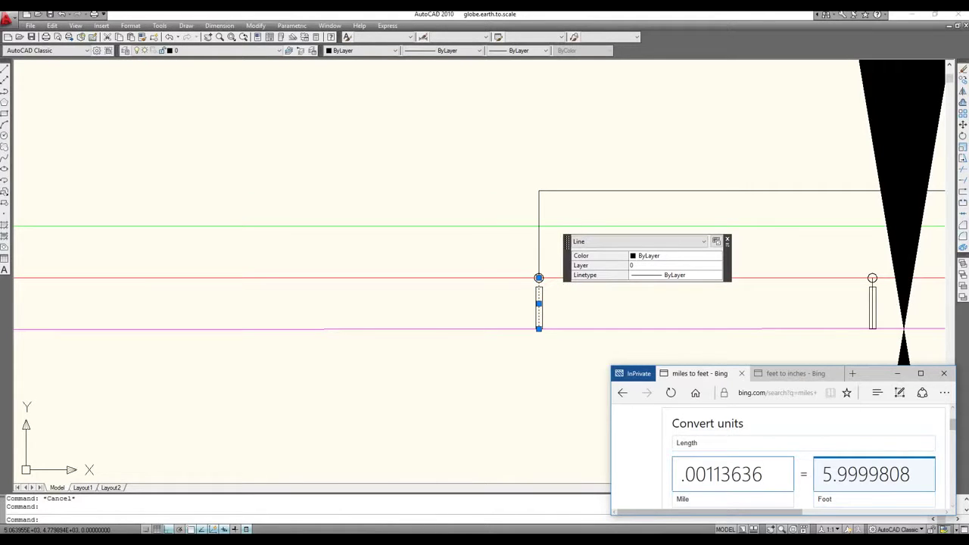
key("ctrl+a")
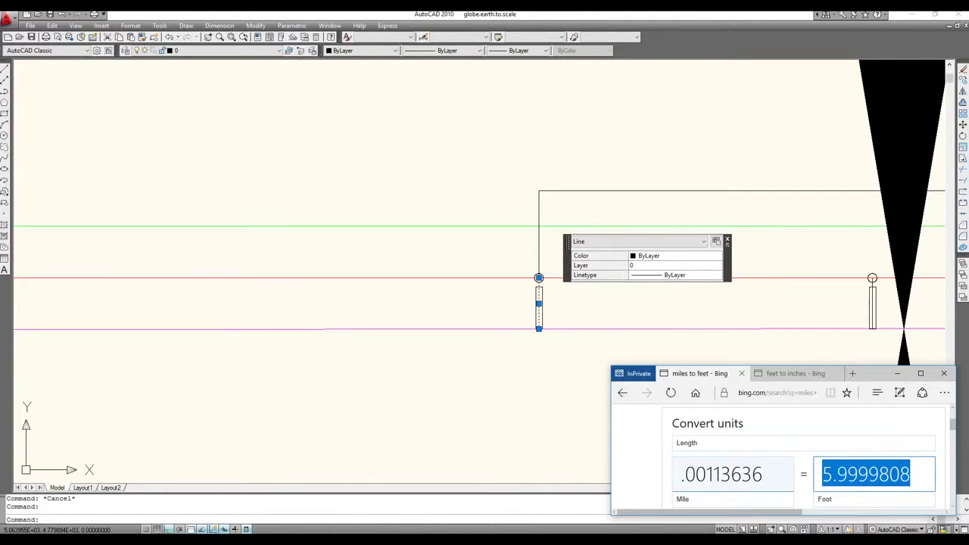
type("6")
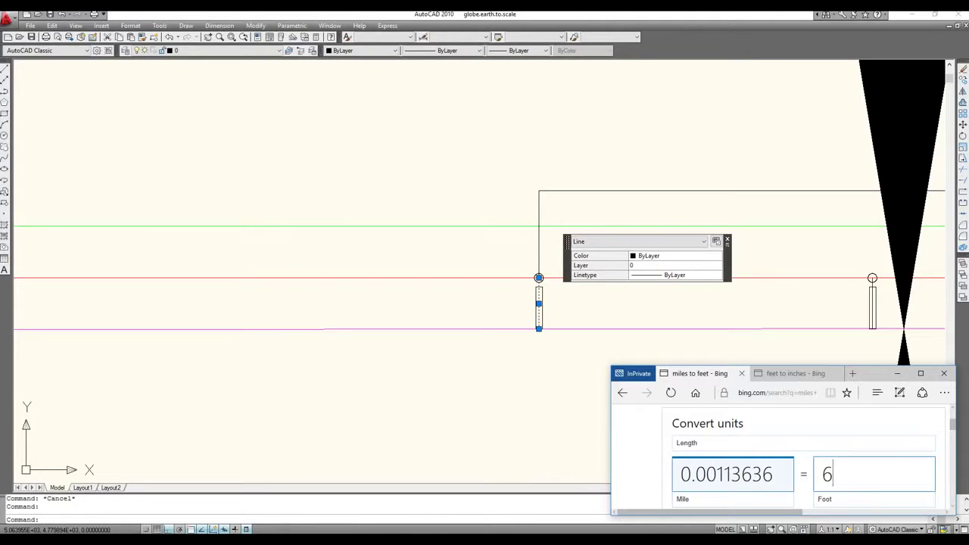
left_click(772, 474)
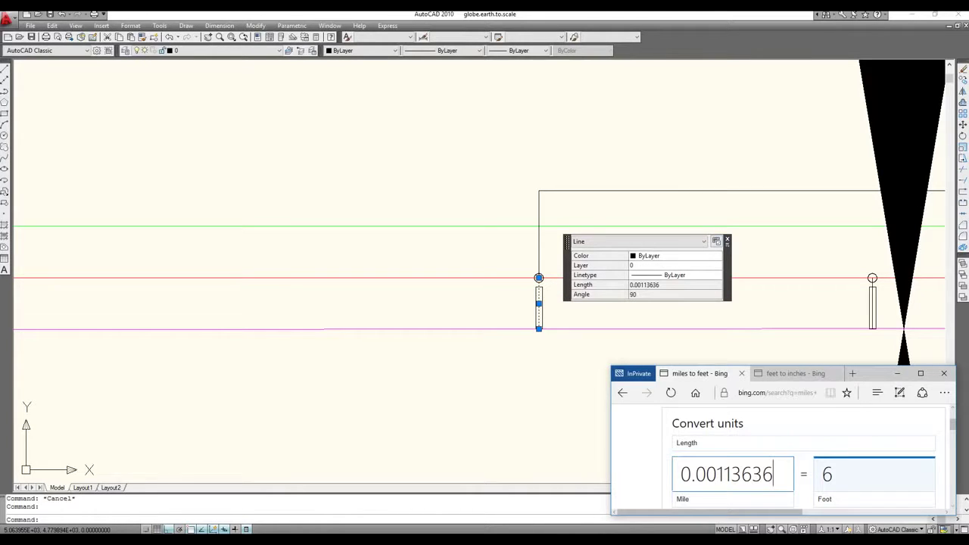
left_click(726, 239)
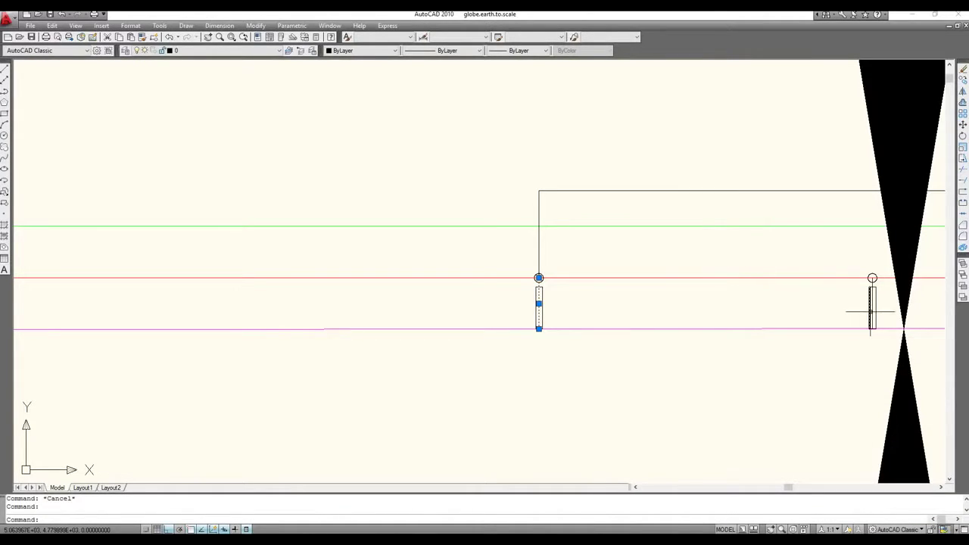
Step: Select the right observer's body line and read its 0.00113636 length
key("Escape")
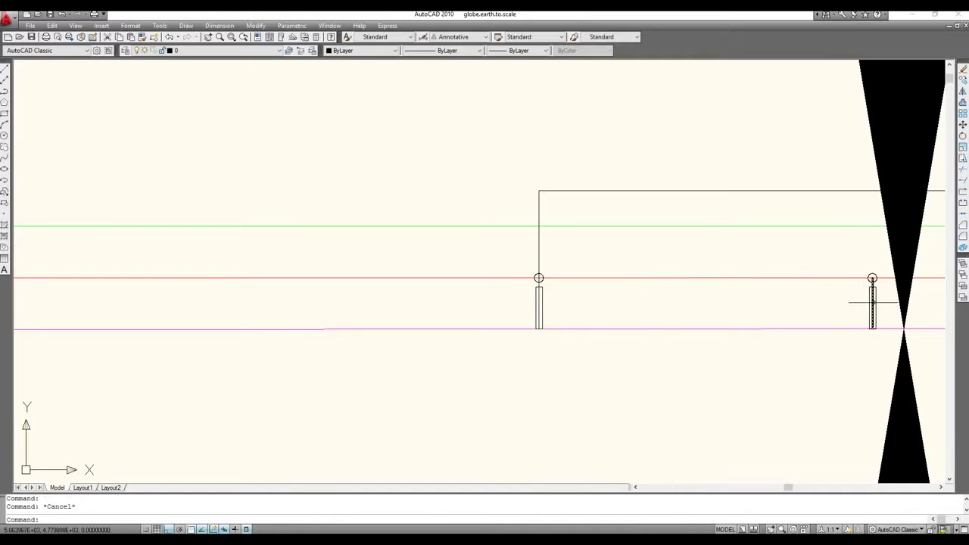
left_click(871, 303)
mouse_move(882, 246)
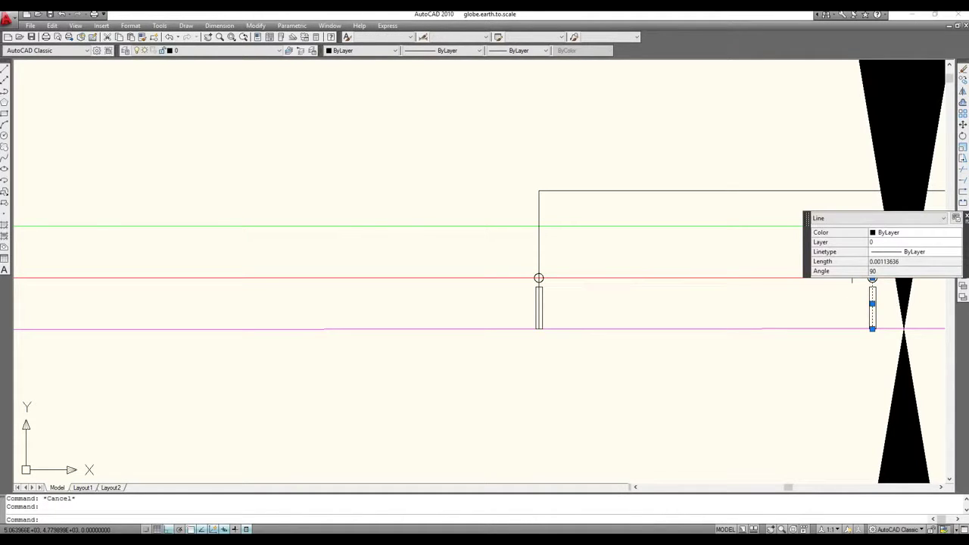
left_click(848, 261)
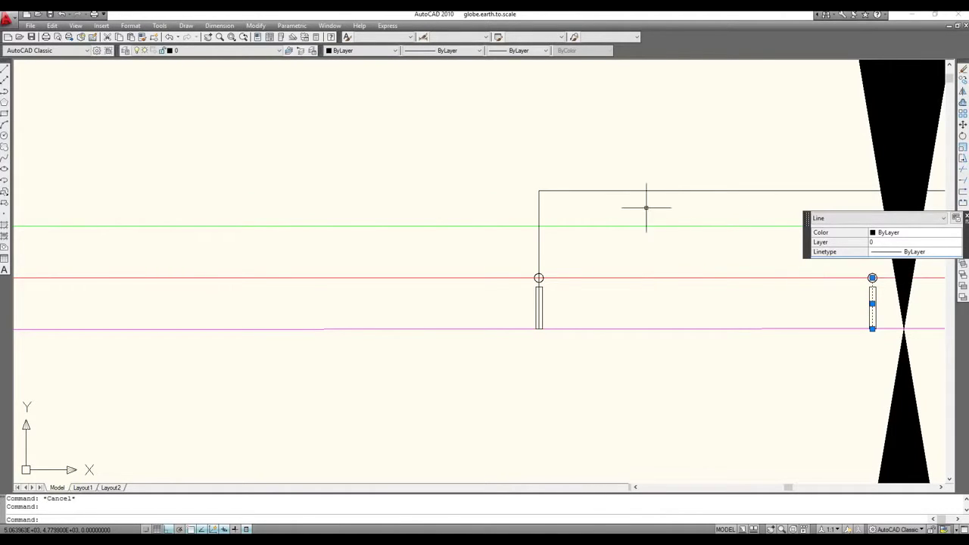
Step: Select the top horizontal sight line and read its 2.9988917 length
key("Escape")
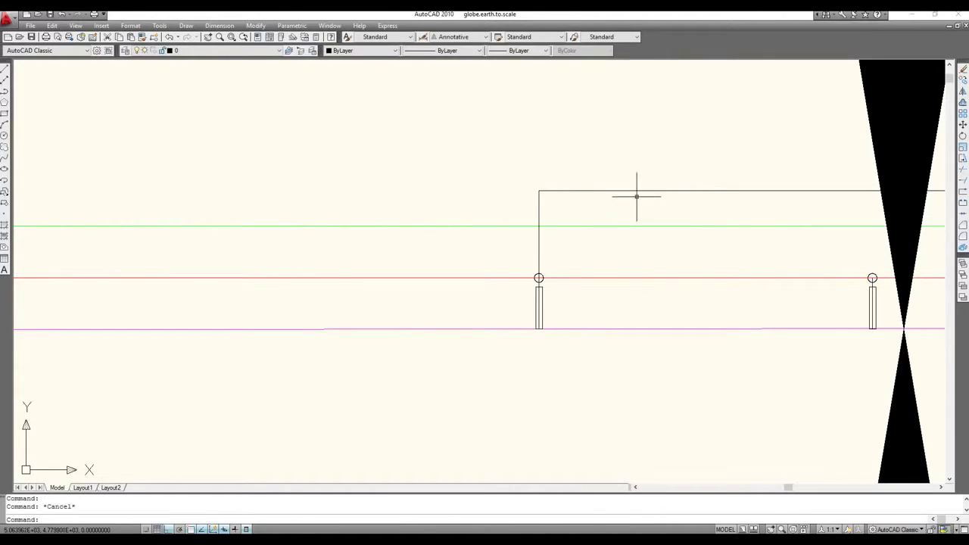
scroll(641, 193, "down", 2)
left_click(643, 188)
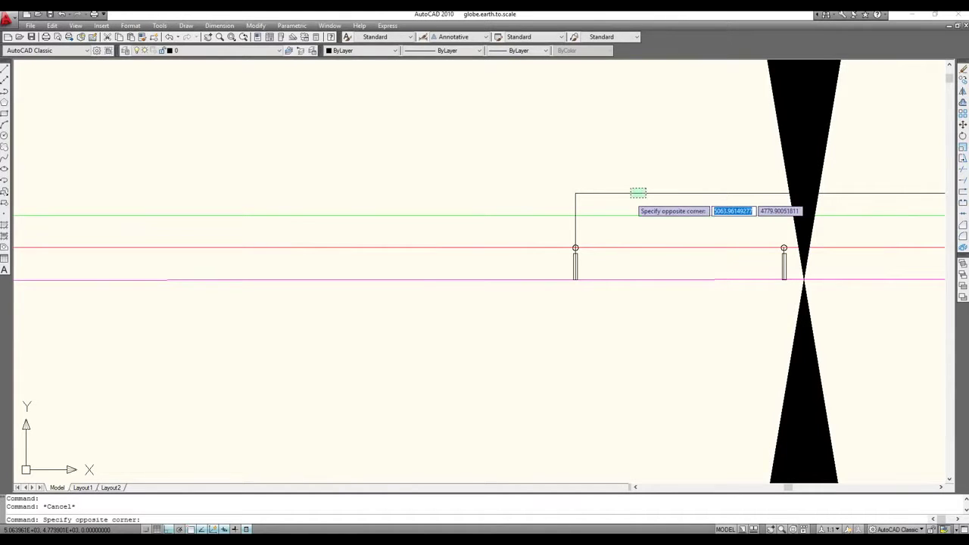
left_click(628, 198)
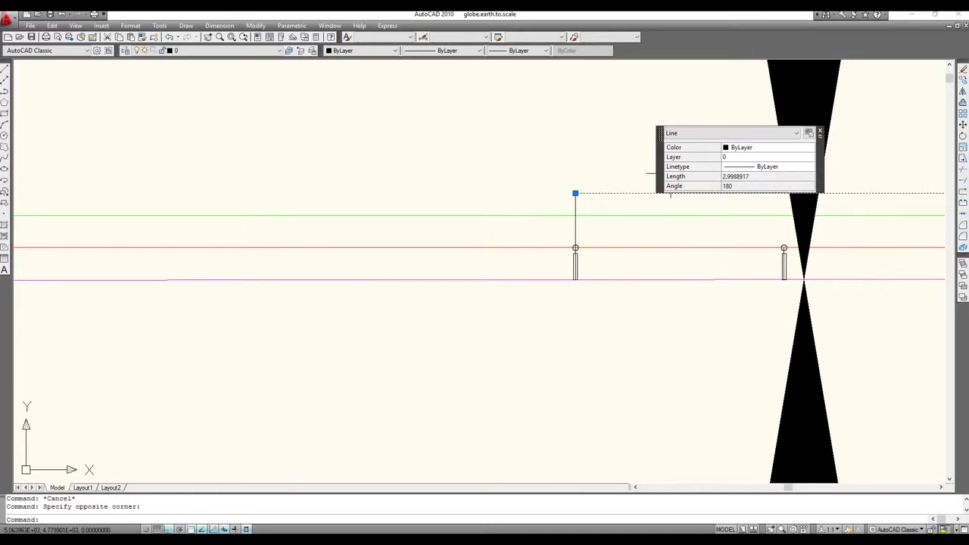
mouse_move(734, 166)
left_click(675, 176)
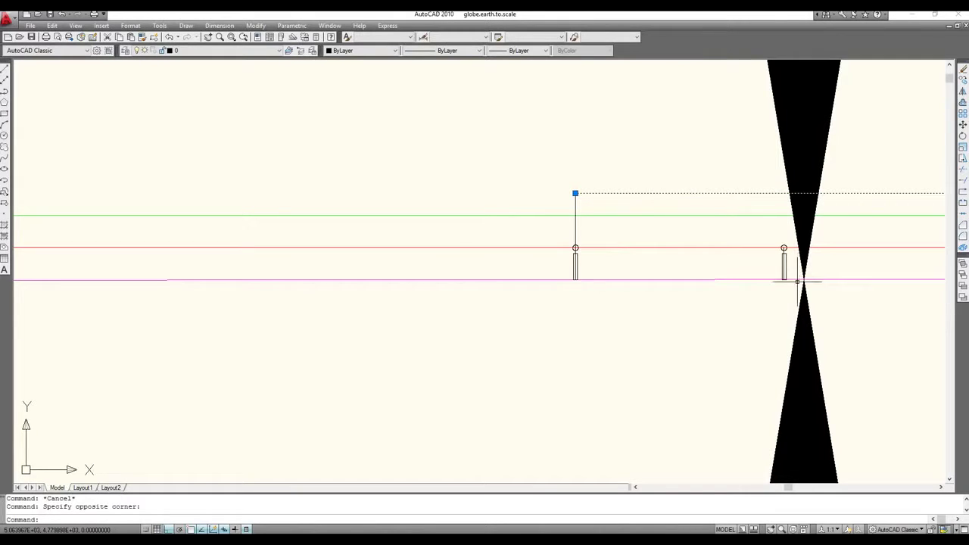
Step: Zoom in on the hatch tip and window-select the objects there
scroll(797, 281, "up", 1)
scroll(797, 281, "up", 1)
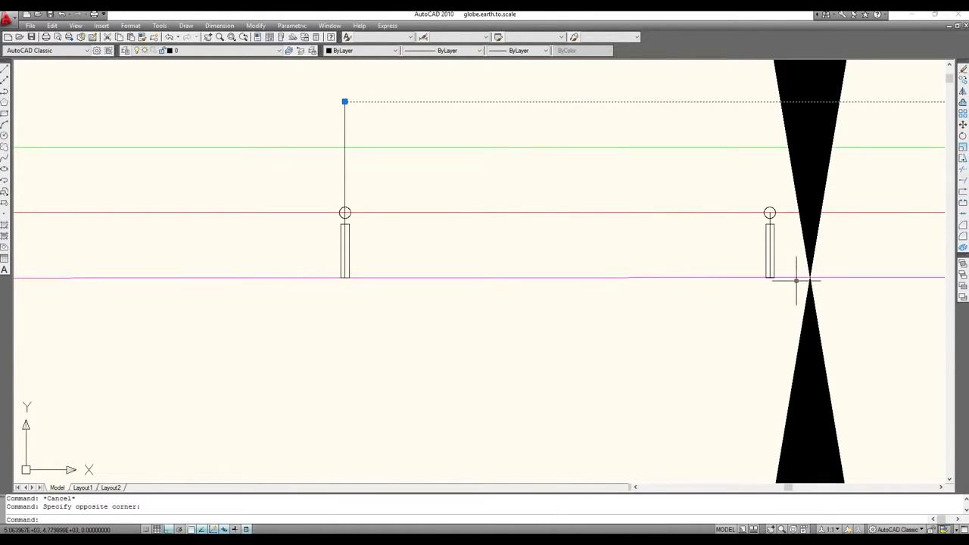
scroll(795, 279, "up", 1)
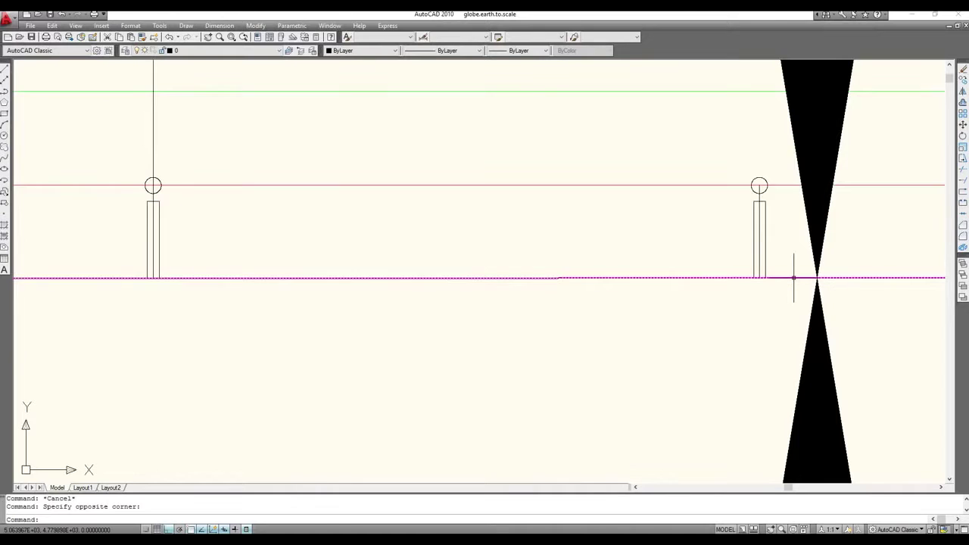
scroll(794, 277, "up", 1)
scroll(794, 277, "up", 2)
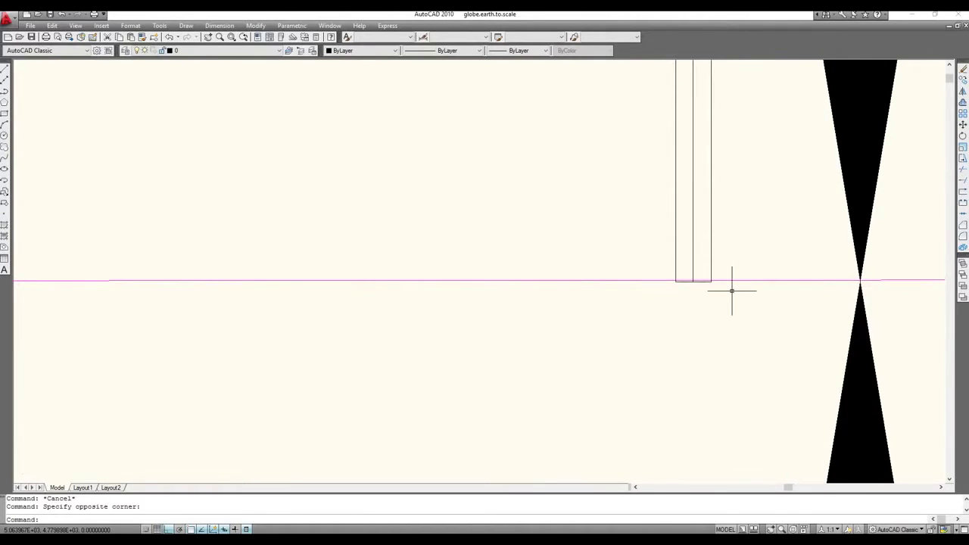
scroll(731, 290, "up", 1)
left_click(935, 202)
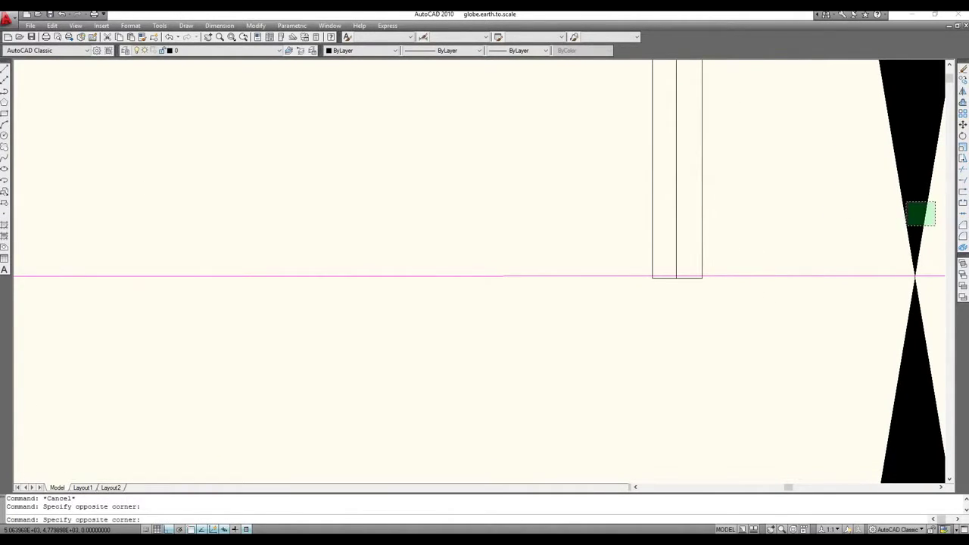
left_click(905, 227)
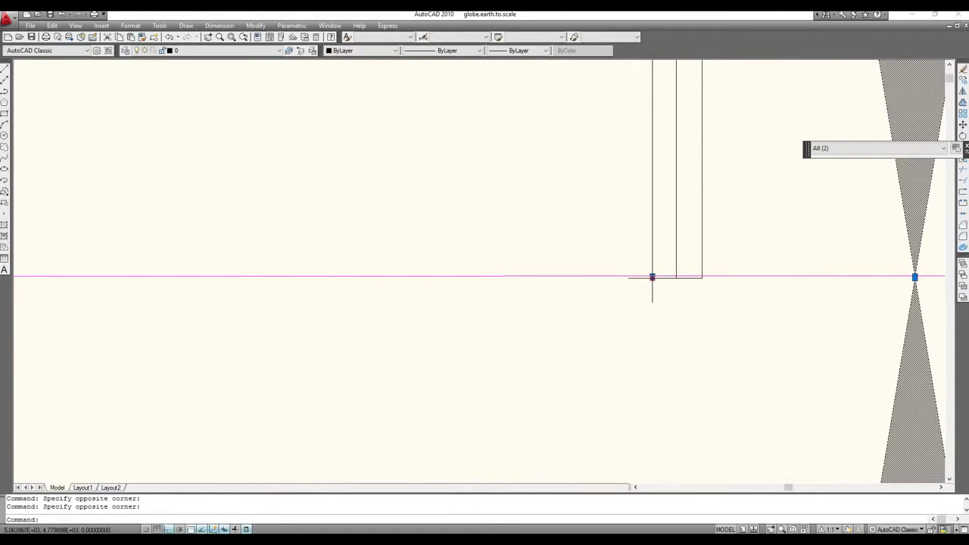
Step: Zoom closer and select the small rotated dimension at the far figure's base
scroll(651, 277, "up", 2)
scroll(652, 277, "up", 3)
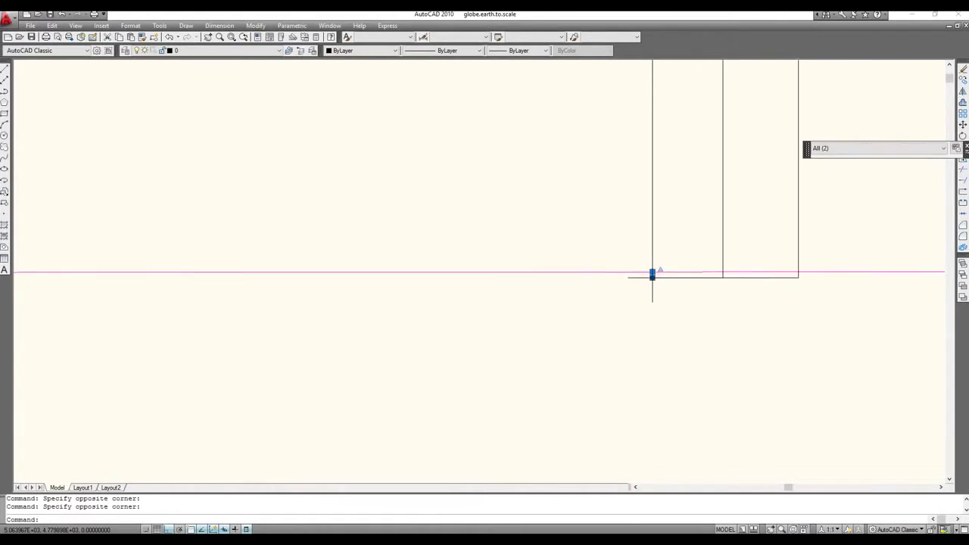
scroll(652, 277, "up", 2)
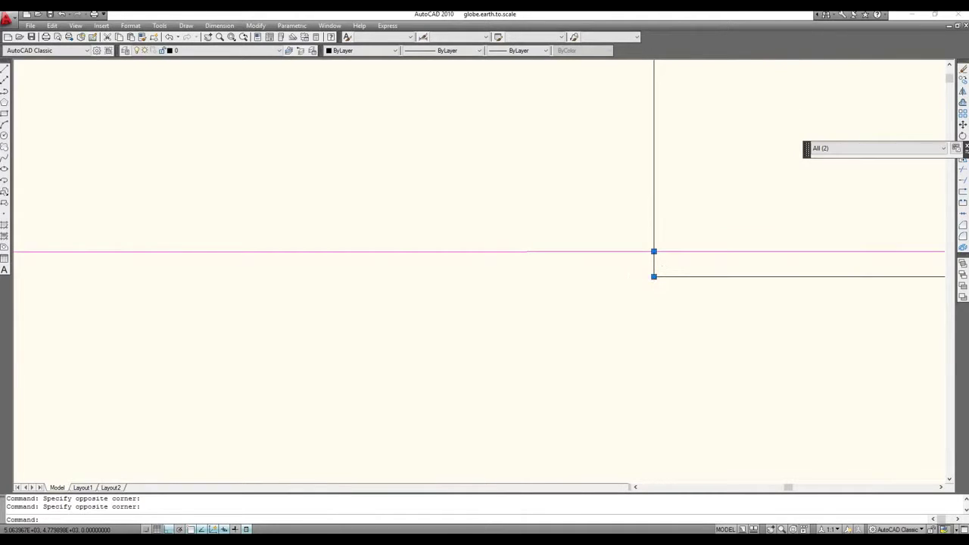
scroll(653, 276, "up", 3)
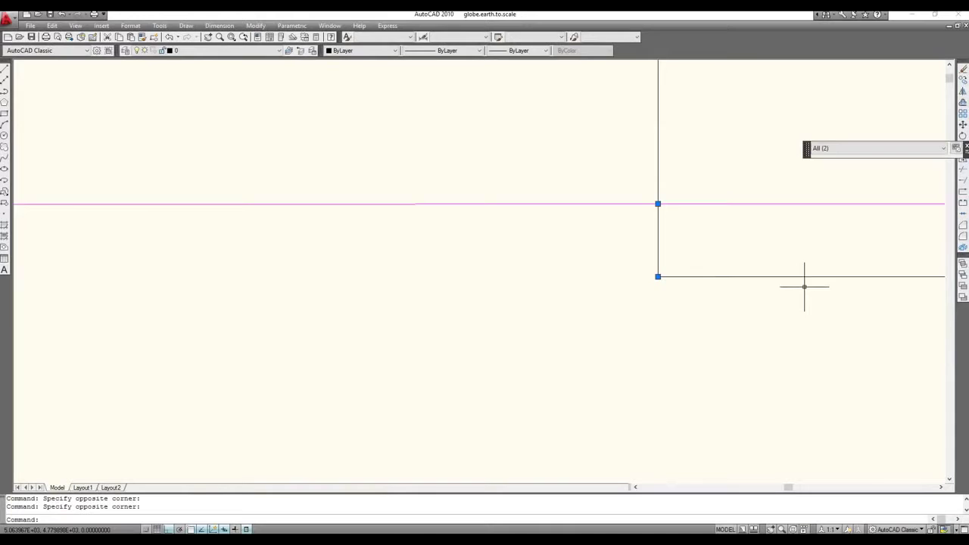
scroll(807, 286, "down", 3)
scroll(837, 320, "up", 3)
scroll(877, 337, "down", 3)
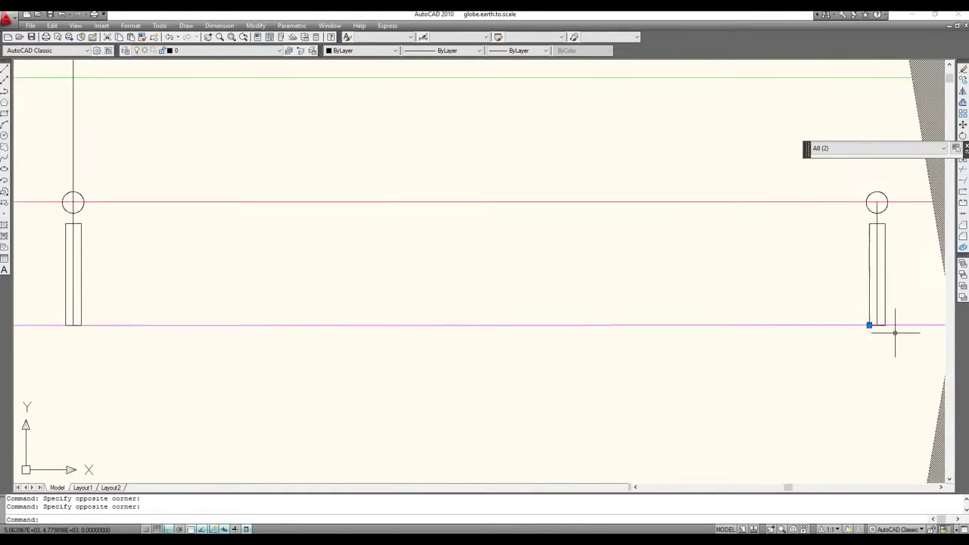
scroll(893, 331, "up", 2)
left_click(905, 327)
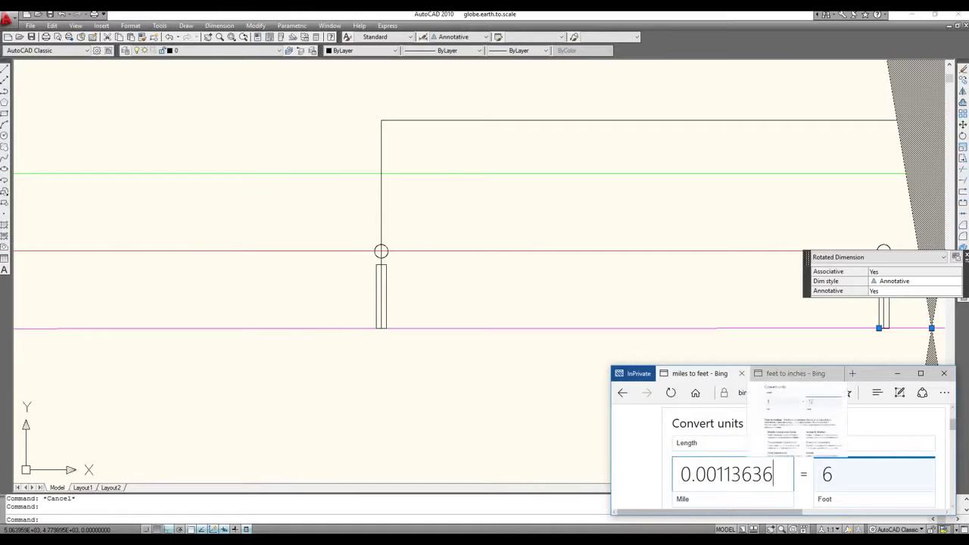
Step: Enter .00000607 miles in the converter and select the resulting 0.0320496 feet
left_click_drag(772, 474, 681, 474)
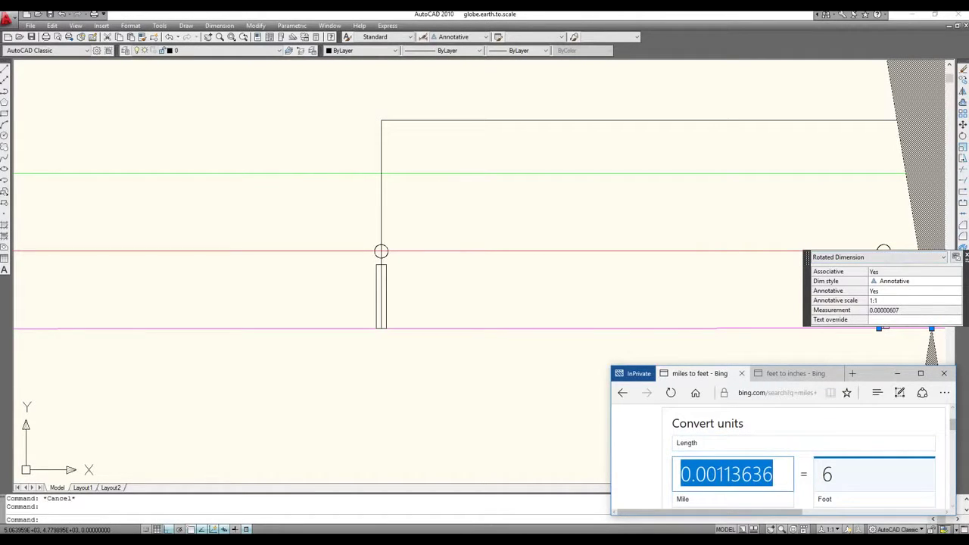
key("BackSpace")
type(".0")
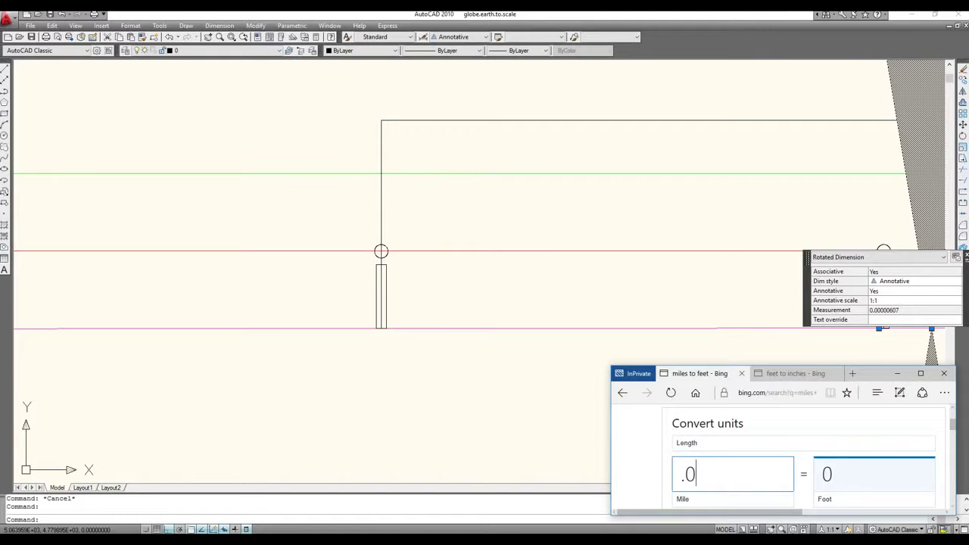
type("000")
type("0")
type("607")
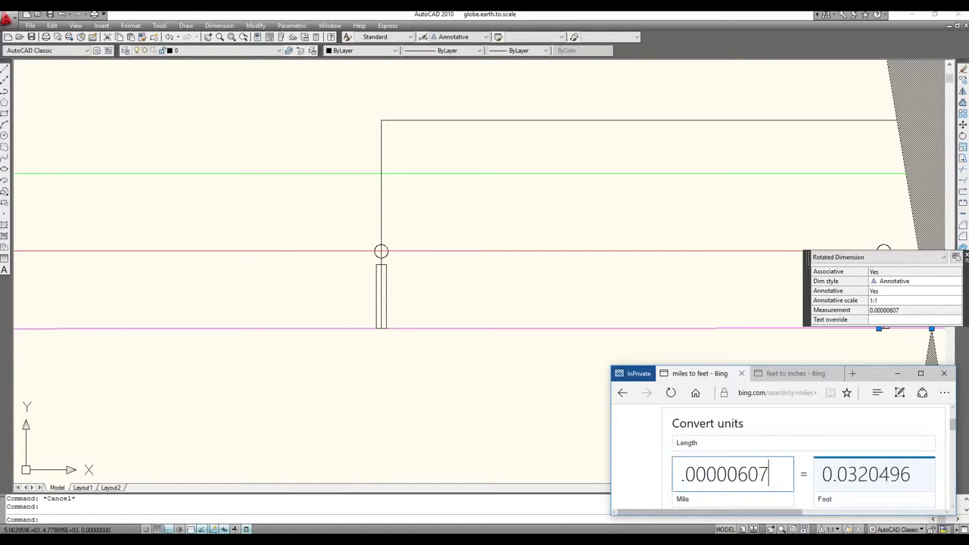
left_click(912, 474)
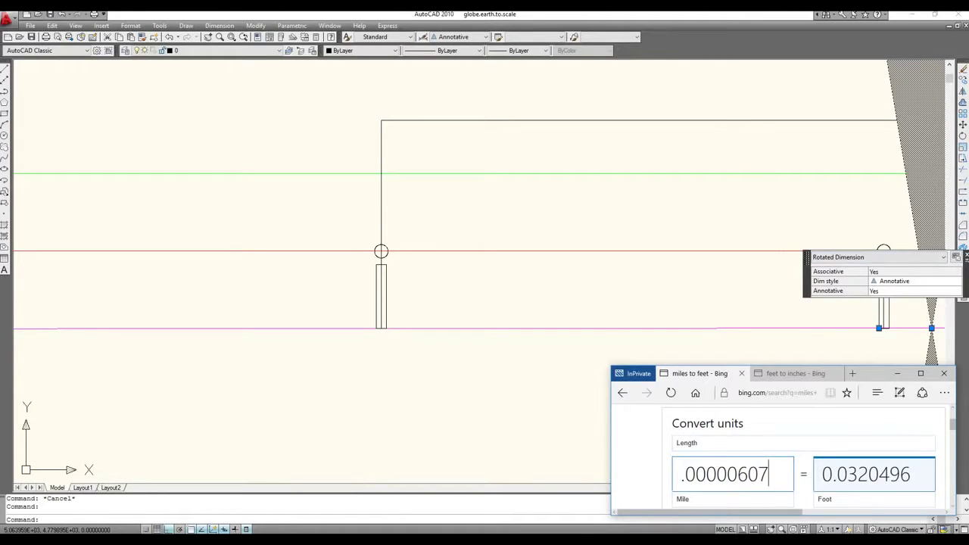
left_click_drag(911, 474, 821, 474)
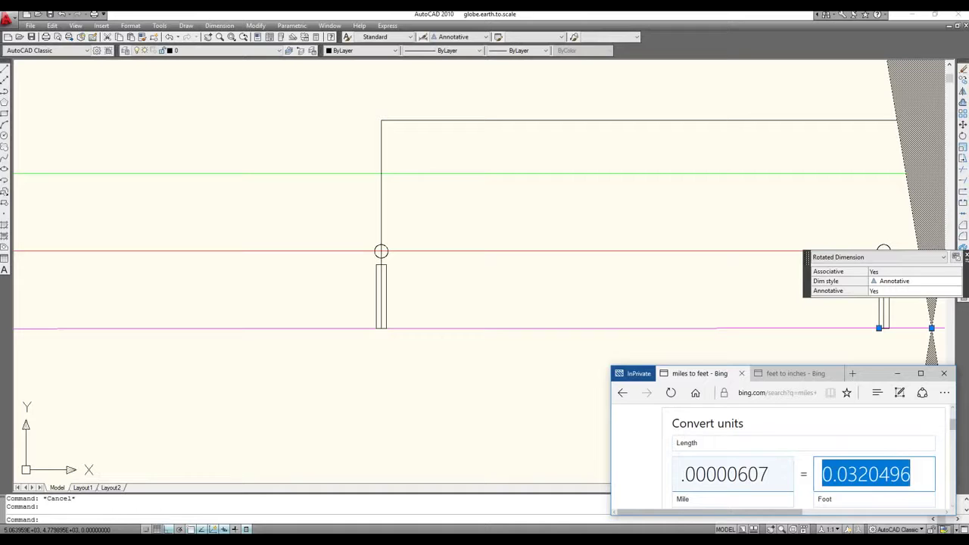
right_click(851, 473)
Step: Copy the 0.0320496 foot result and paste it into the feet-to-inches Foot field
left_click(863, 419)
key("ctrl+Tab")
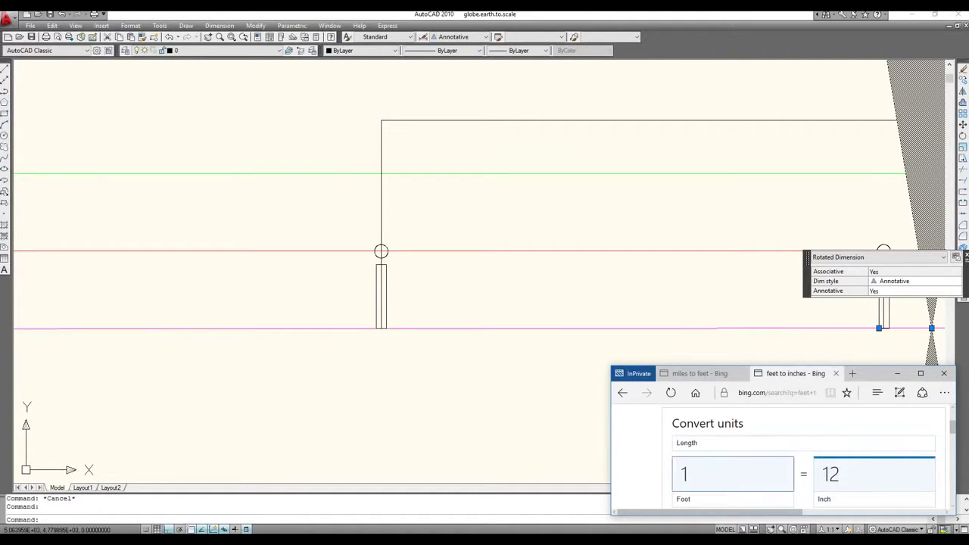
double_click(684, 473)
right_click(691, 474)
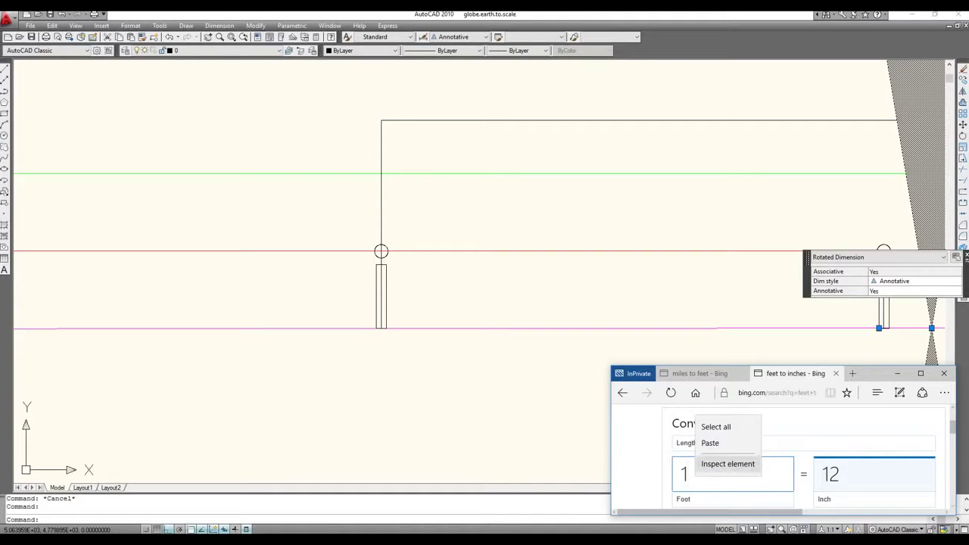
left_click(712, 443)
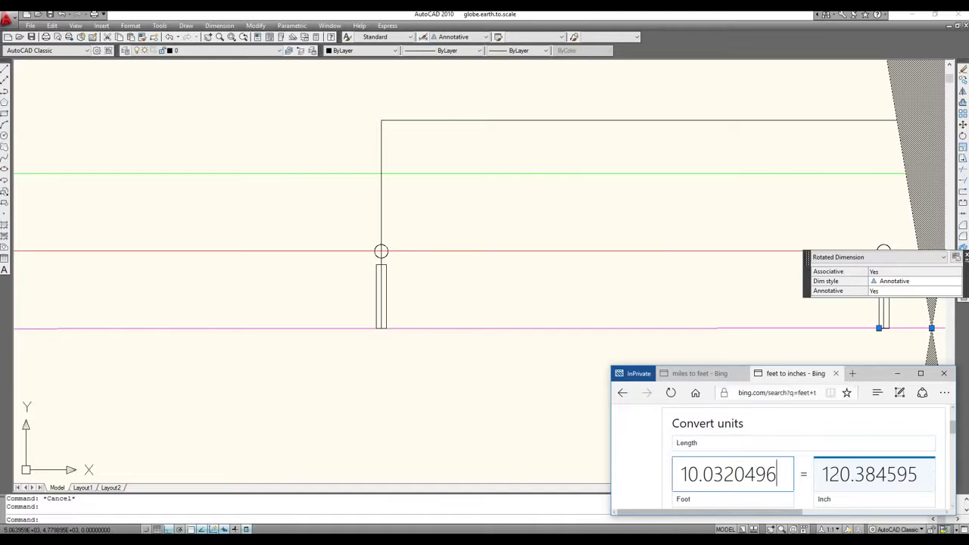
Step: Recopy 0.0320496 and replace the mistaken 10.0320496, giving 0.3845952 inches
left_click(695, 373)
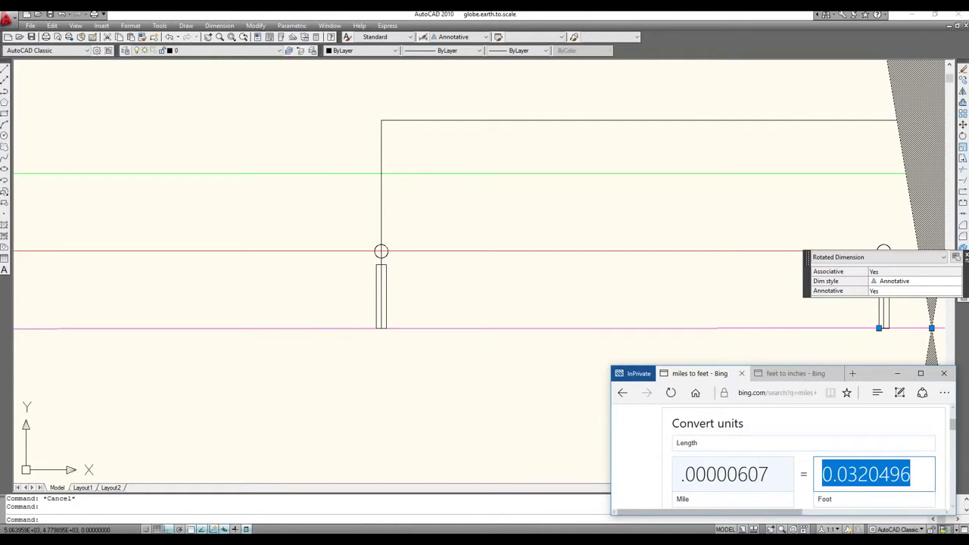
right_click(848, 468)
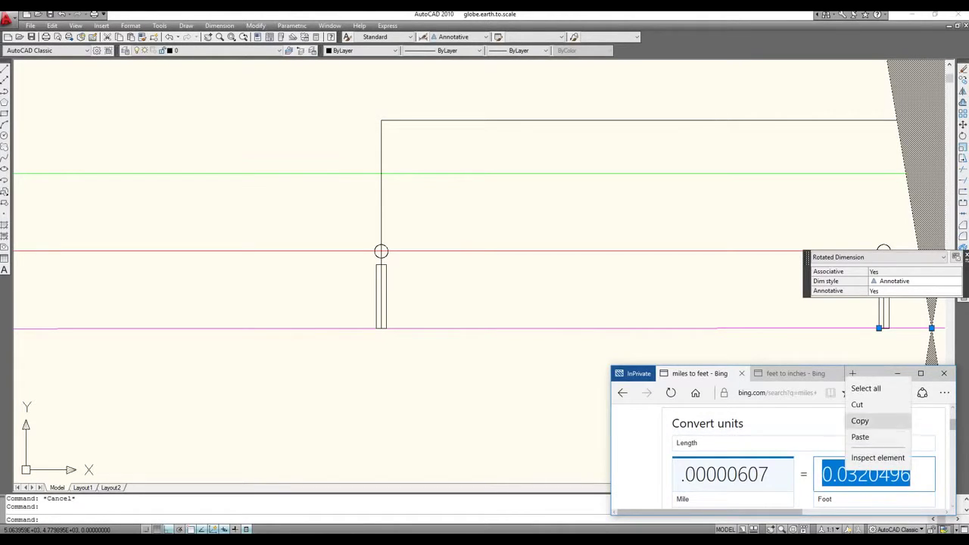
left_click(860, 421)
left_click(794, 374)
key("ctrl+v")
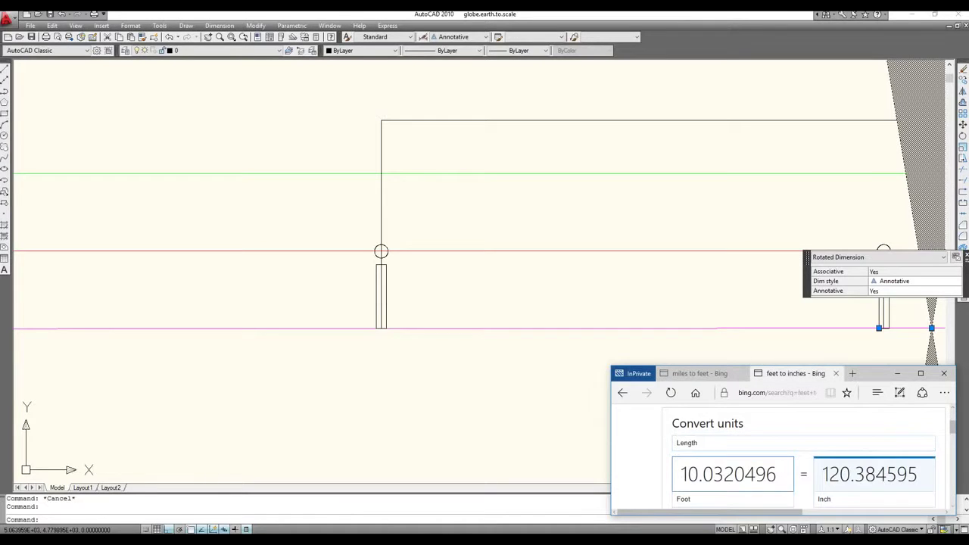
key("ctrl+a")
right_click(705, 469)
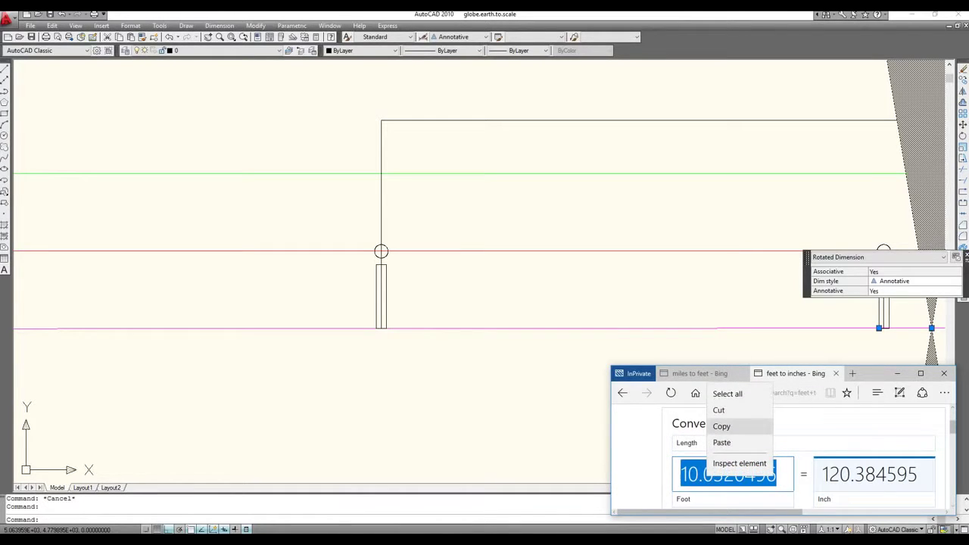
left_click(728, 443)
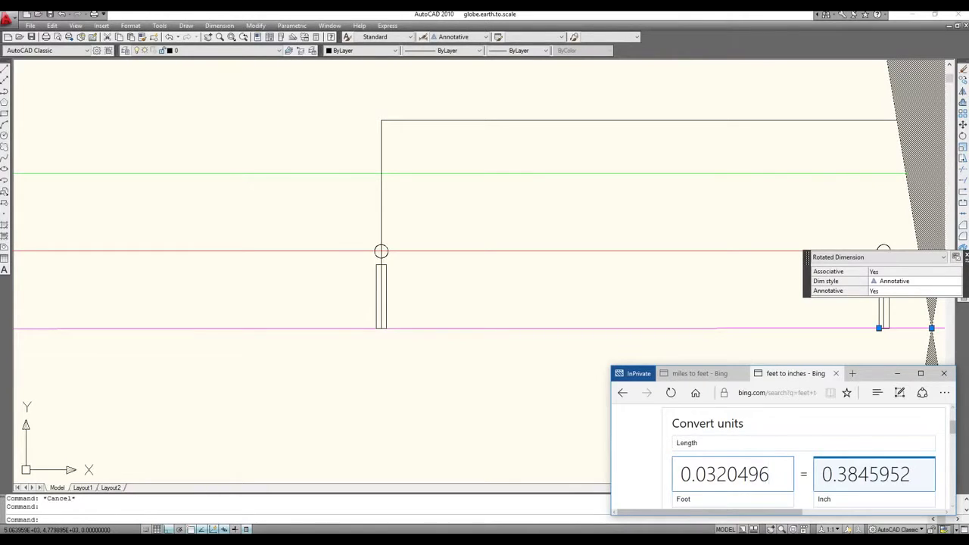
Step: Select the inch result's decimal digits, then return to AutoCAD and open the Dimension menu
left_click(836, 473)
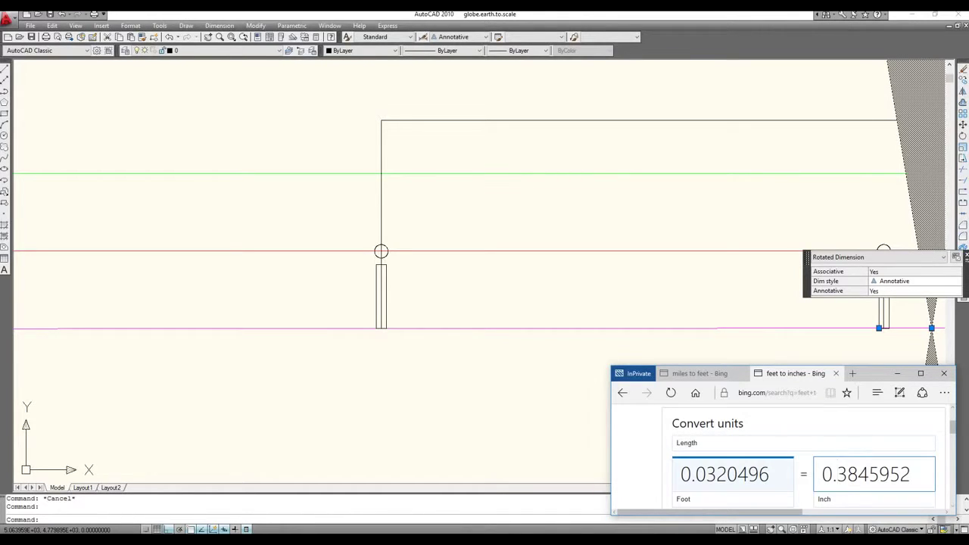
left_click_drag(911, 474, 836, 475)
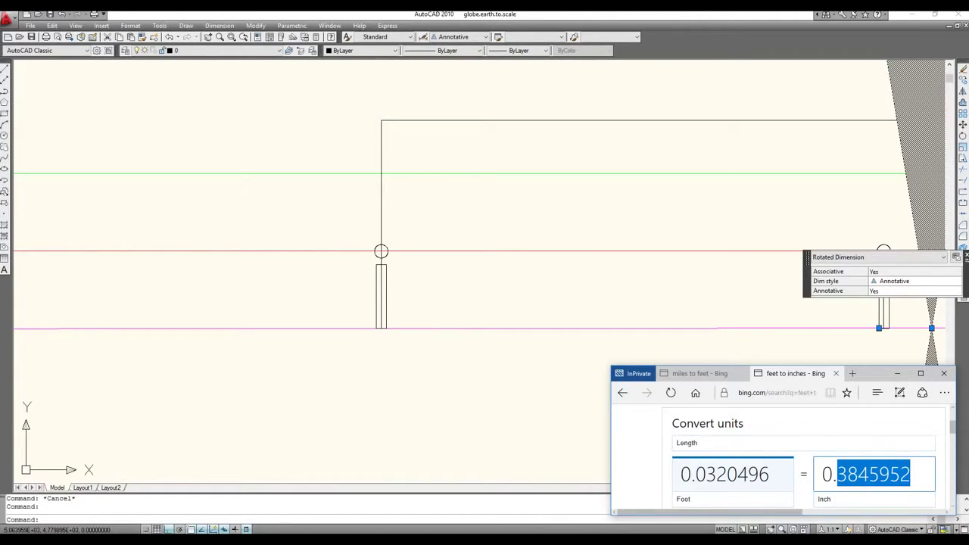
key("alt+Tab")
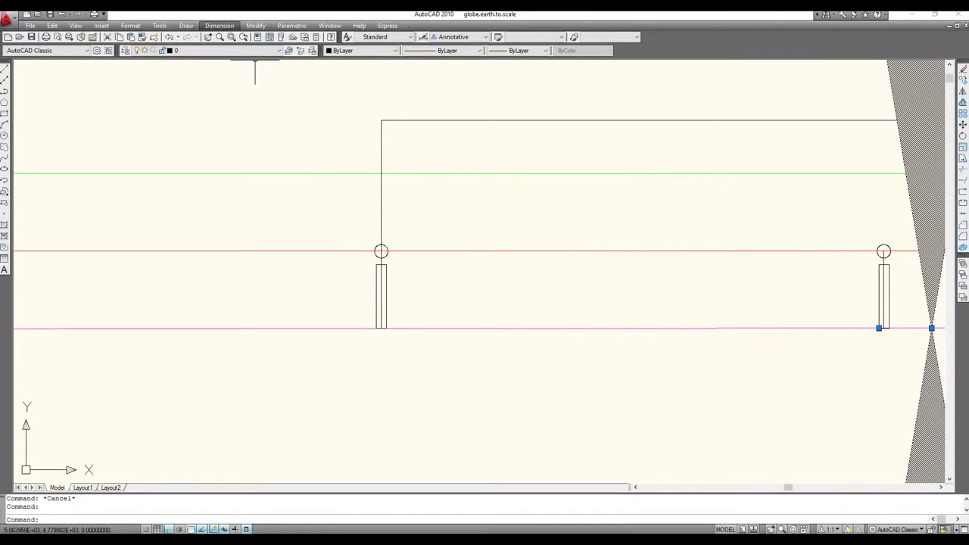
left_click(220, 25)
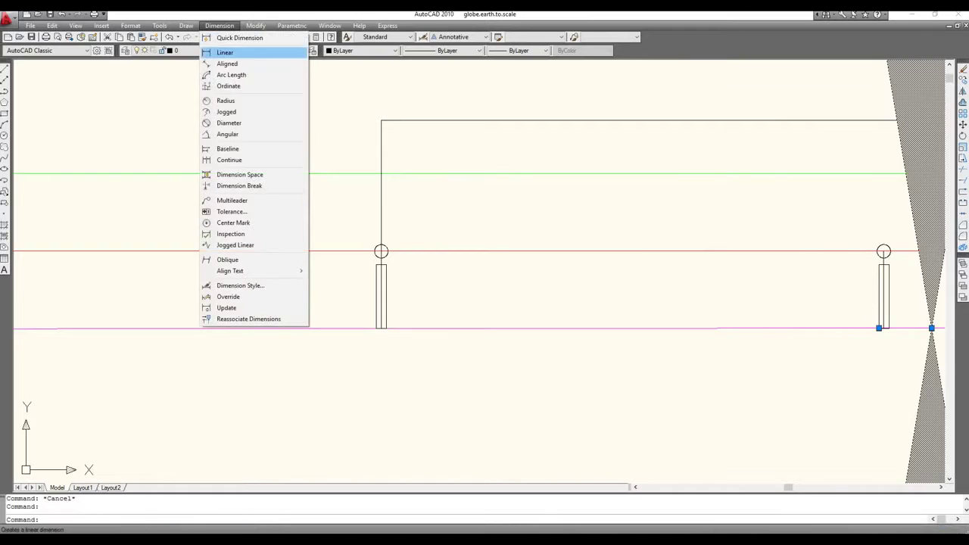
Step: Add a linear dimension between the two observers' head centres, placed below the figures
left_click(225, 52)
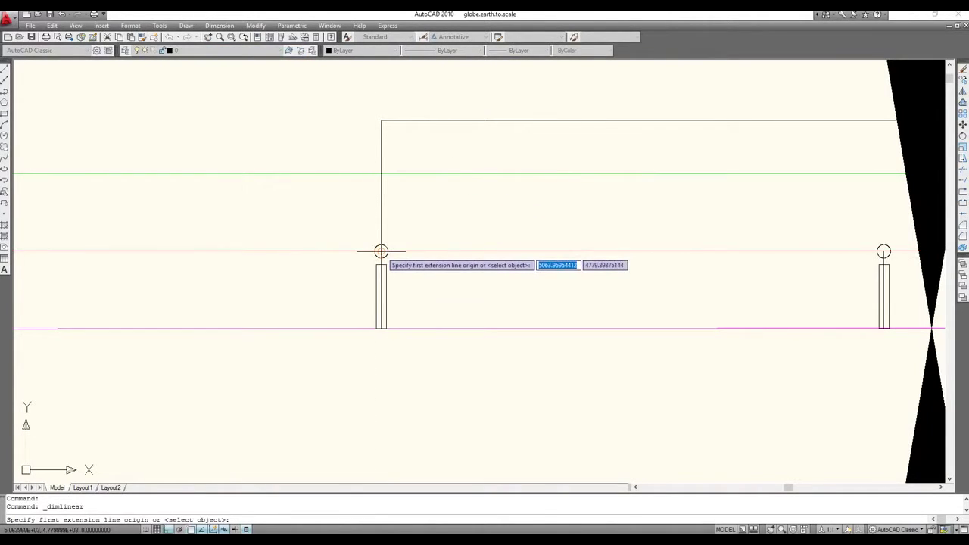
scroll(381, 250, "up", 3)
scroll(379, 247, "up", 3)
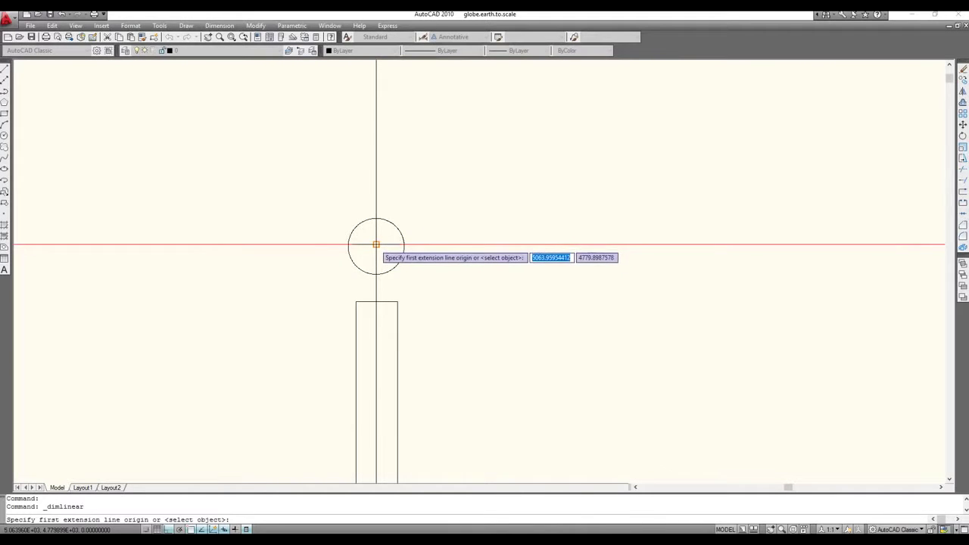
left_click(376, 245)
scroll(576, 250, "down", 2)
scroll(605, 262, "down", 5)
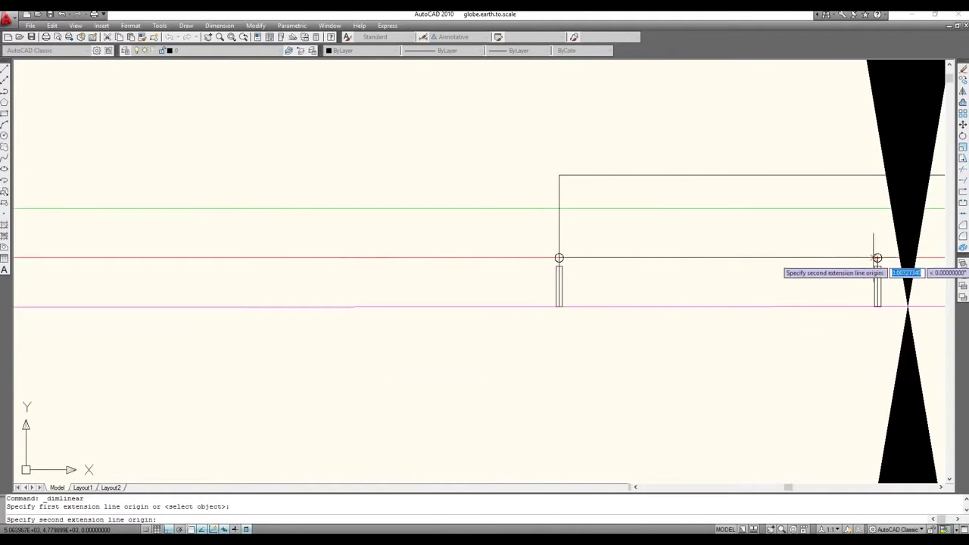
scroll(876, 258, "up", 1)
scroll(878, 258, "up", 1)
scroll(880, 257, "up", 1)
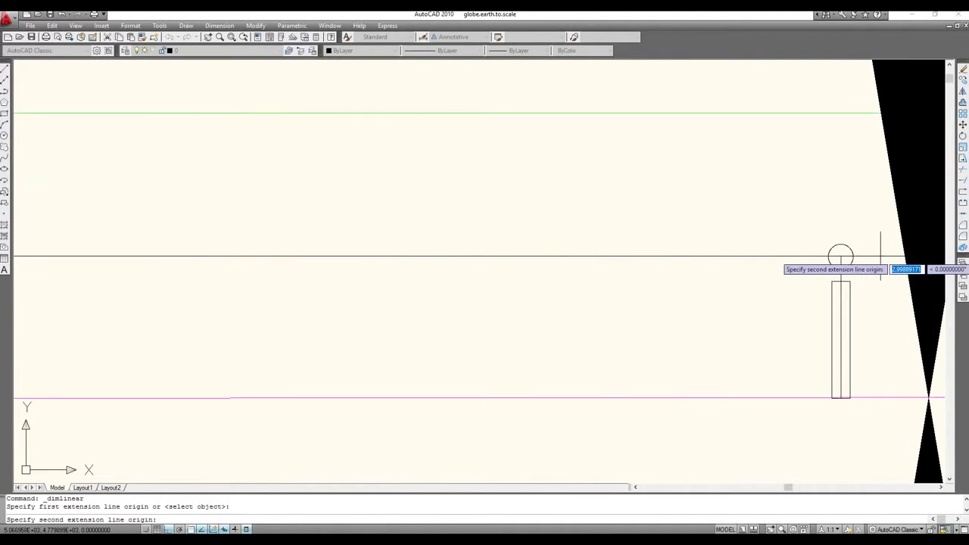
scroll(880, 257, "up", 2)
scroll(882, 256, "up", 2)
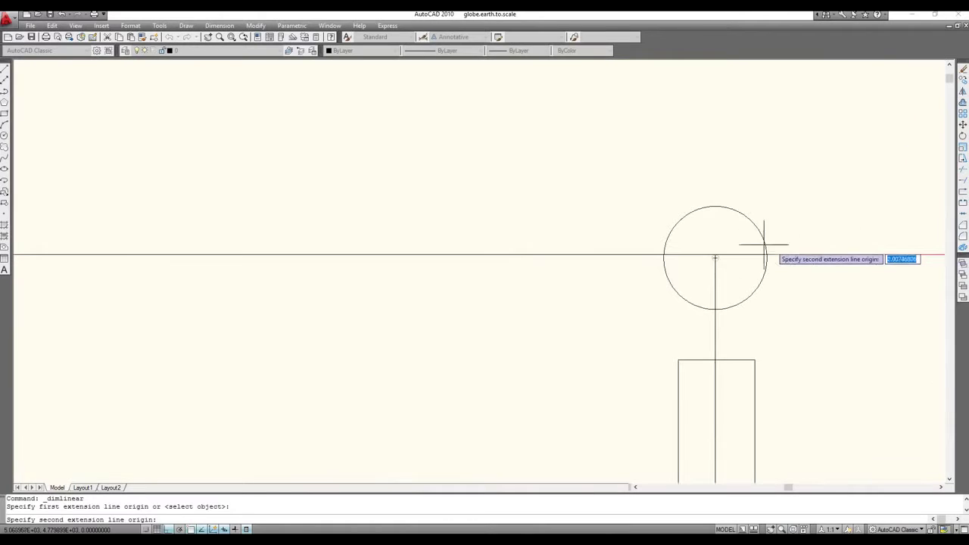
left_click(714, 255)
scroll(583, 268, "down", 2)
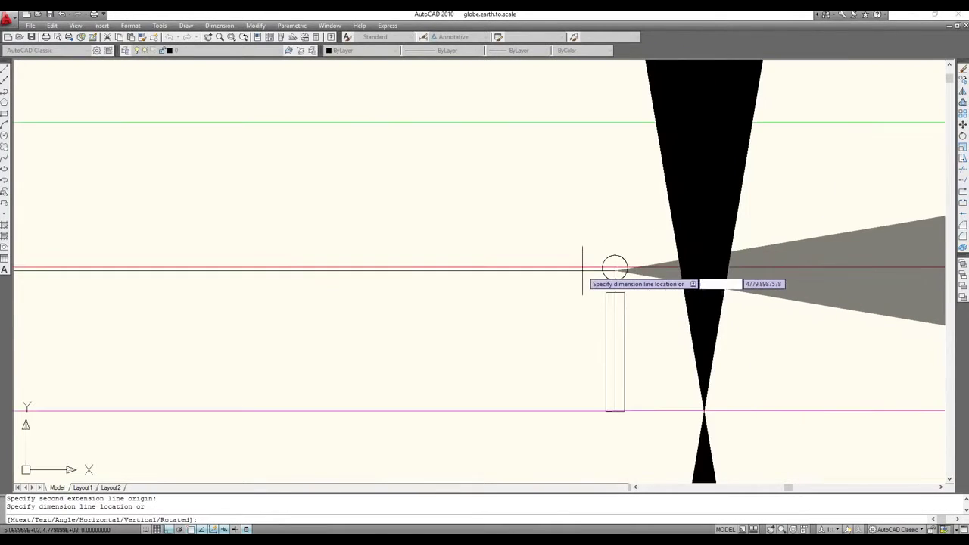
scroll(385, 333, "down", 2)
scroll(388, 356, "down", 3)
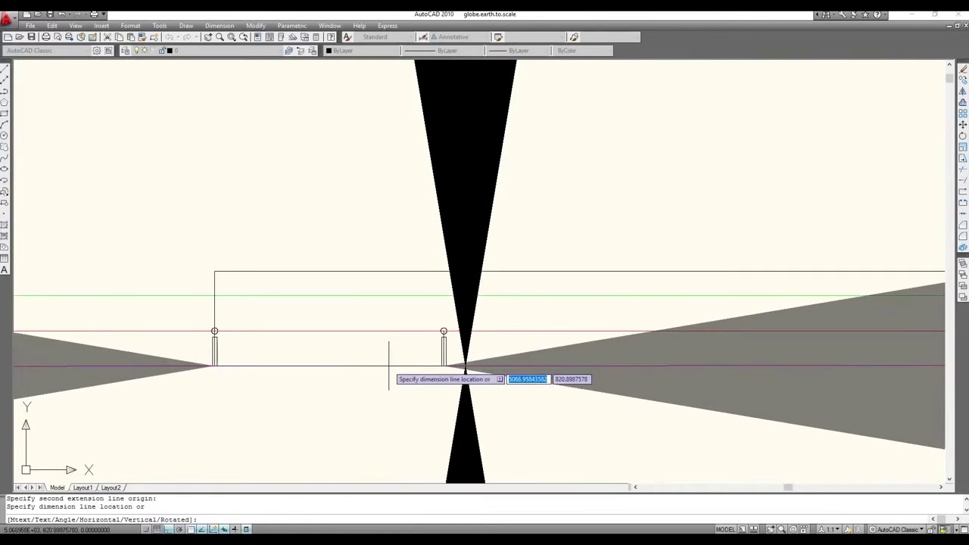
left_click(367, 397)
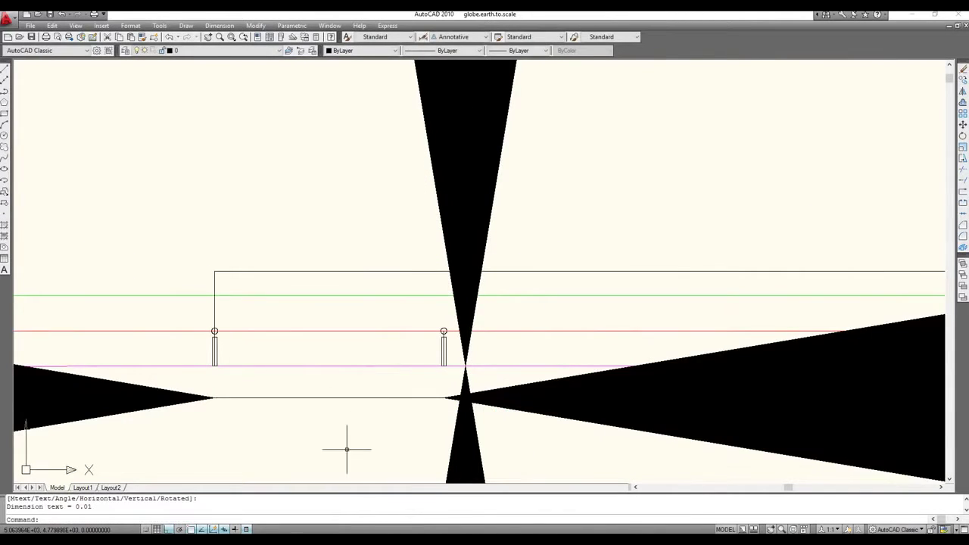
Step: Window-select the new dimension to read its 0.00737216 measurement
scroll(352, 438, "up", 2)
left_click(314, 370)
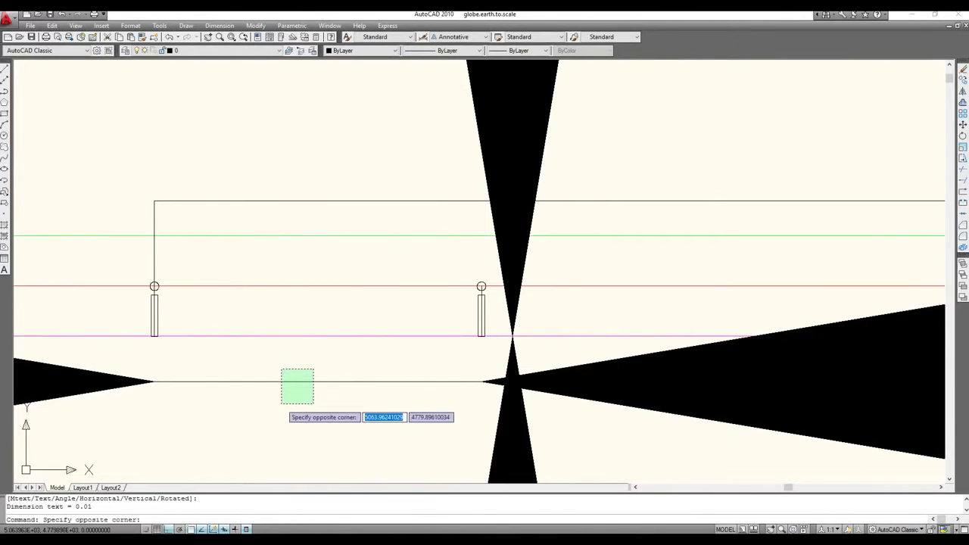
left_click(281, 403)
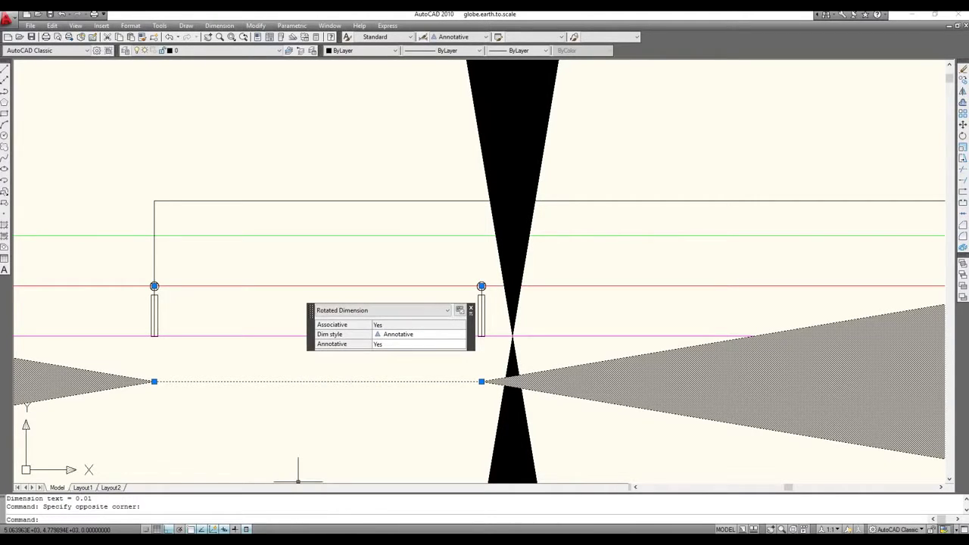
Step: Enter 0.00737216 miles into the browser's miles-to-feet converter
left_click(235, 501)
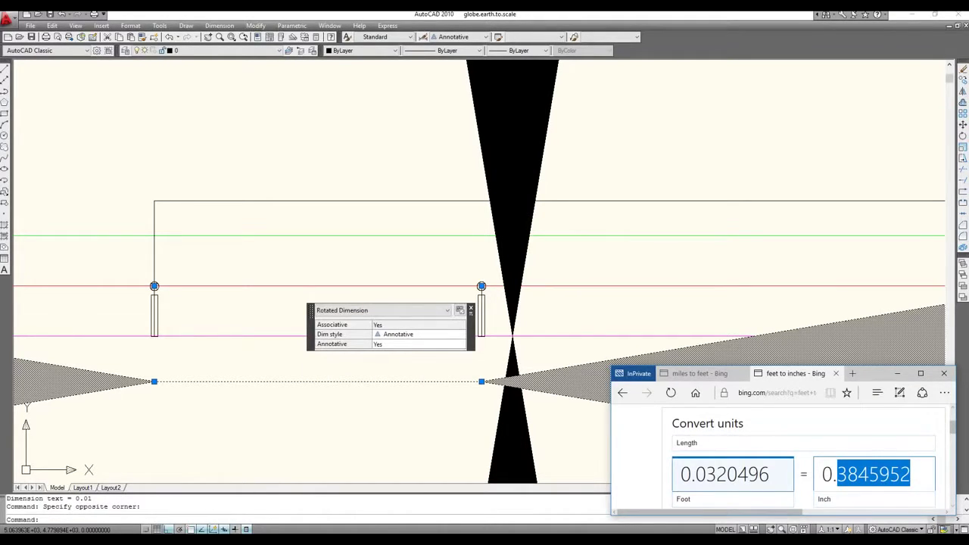
left_click(697, 373)
left_click(724, 474)
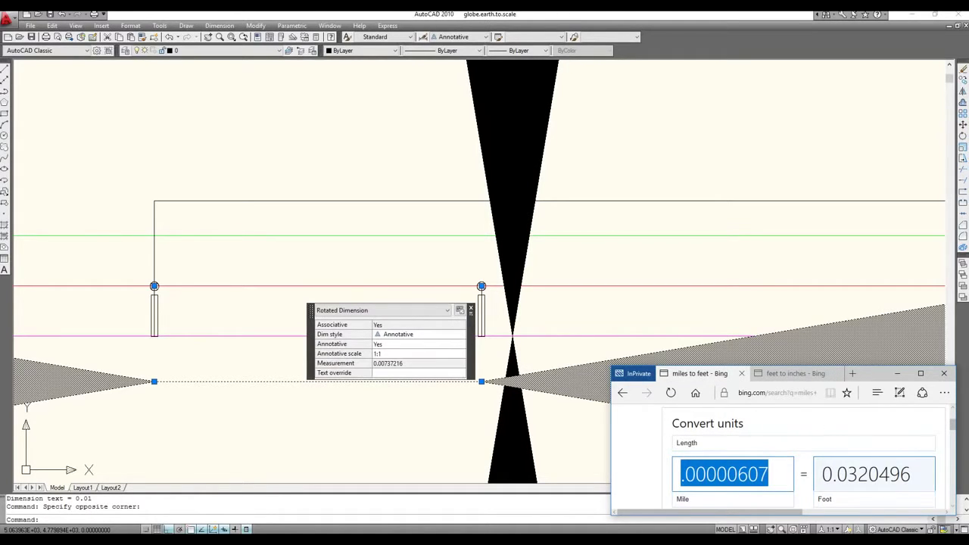
key("BackSpace")
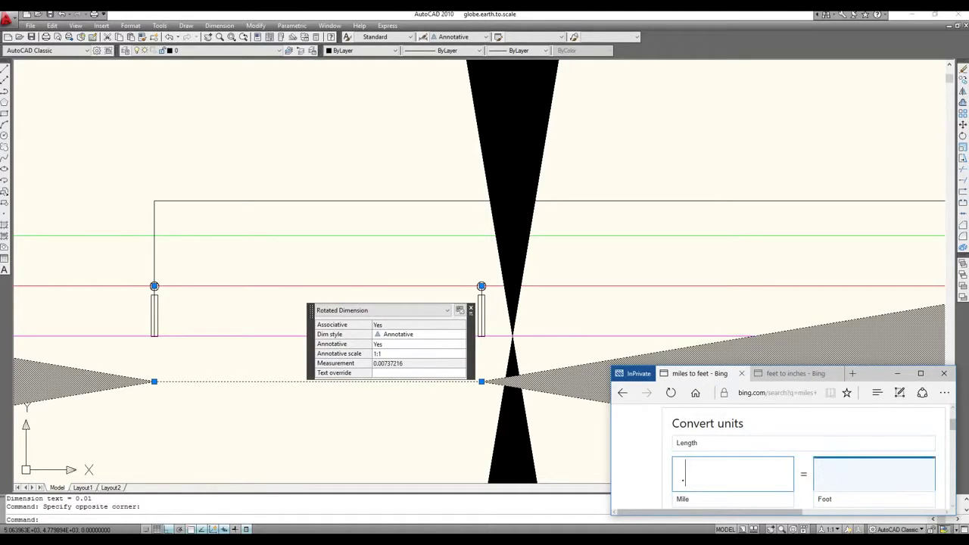
type(".007")
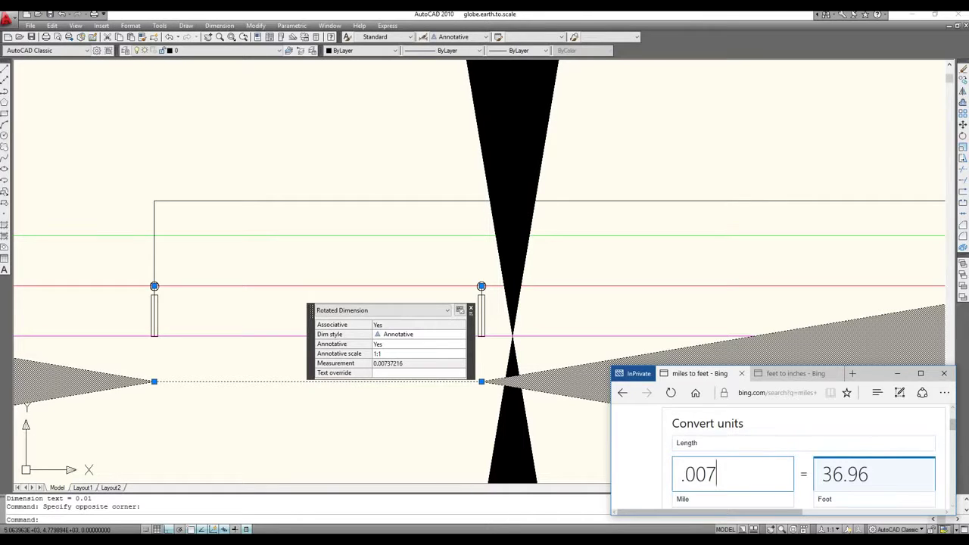
type("3")
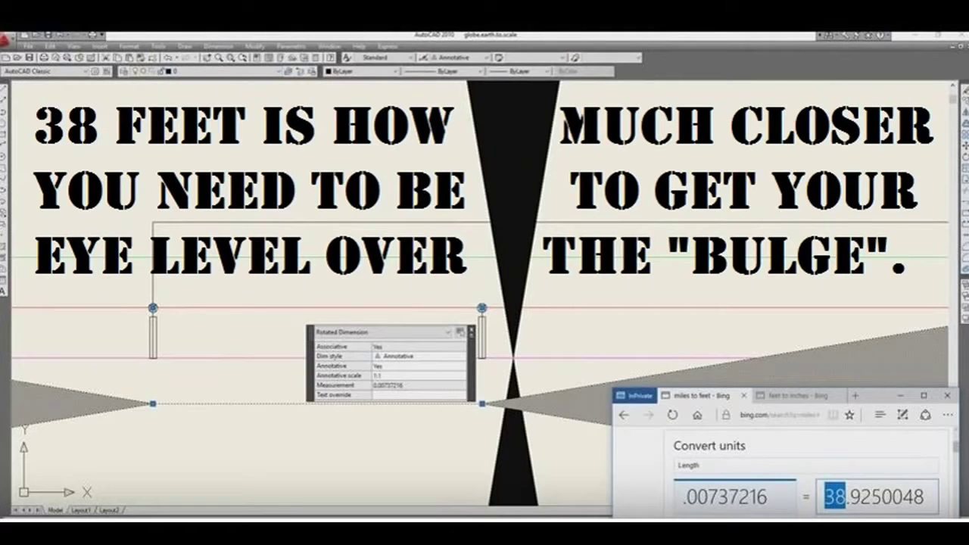
type("7")
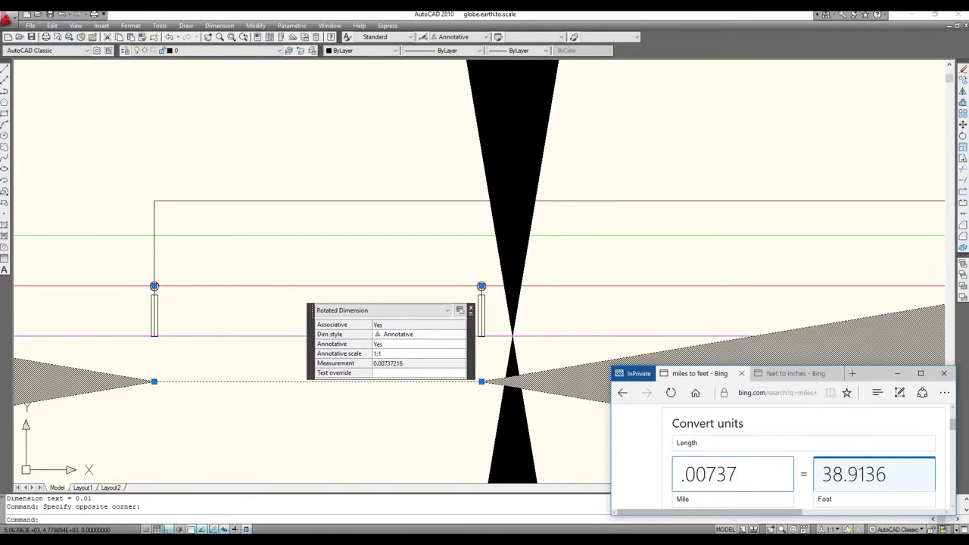
type("216")
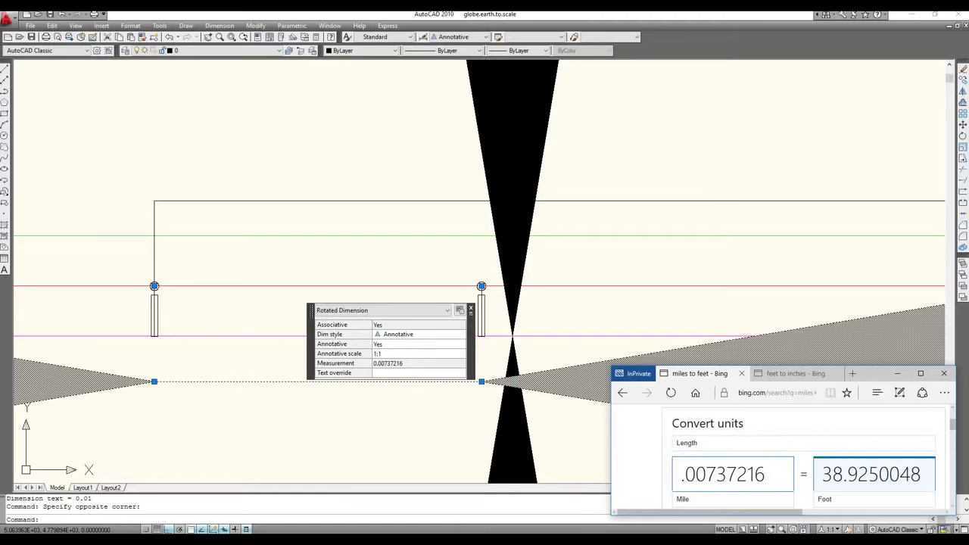
Step: Highlight the 38.925-foot result and close the converter
left_click(822, 474)
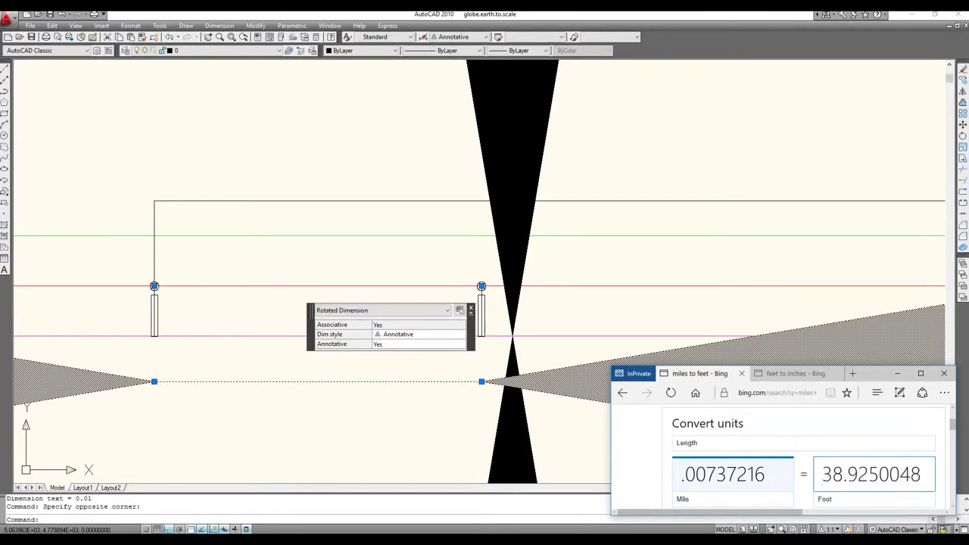
key("shift+Right")
key("shift+Right")
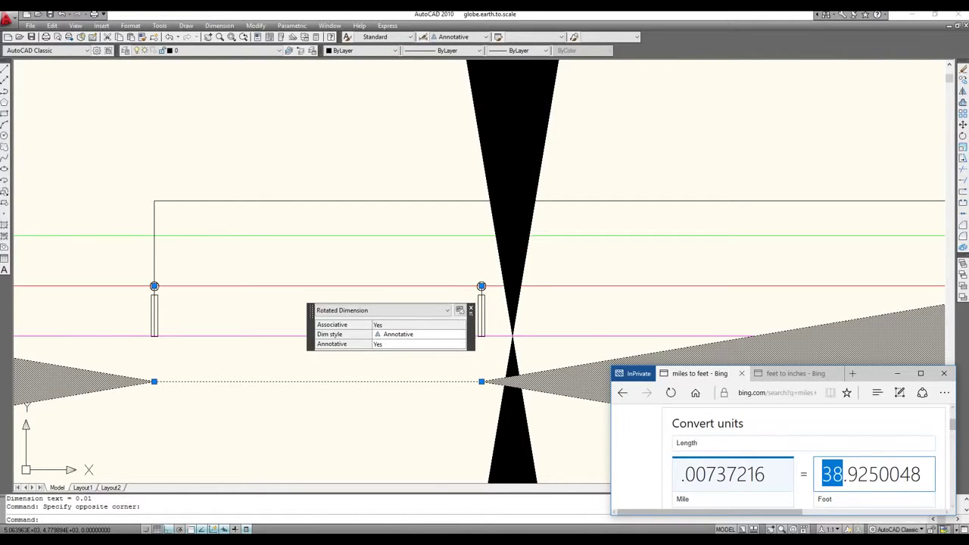
left_click(580, 314)
Step: Deselect the dimension and zoom the drawing out to half size
key("Escape")
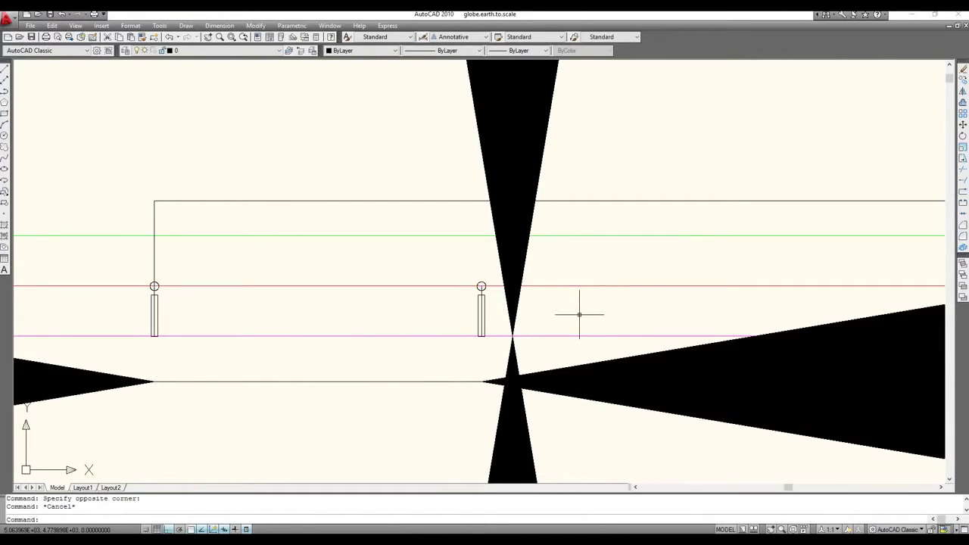
scroll(594, 310, "down", 2)
scroll(772, 288, "down", 2)
scroll(825, 287, "down", 1)
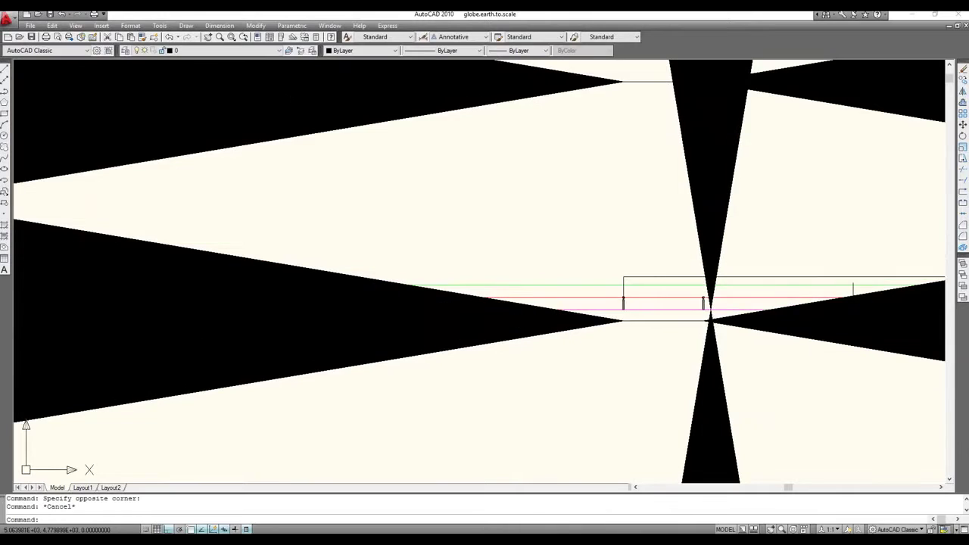
scroll(862, 295, "down", 1)
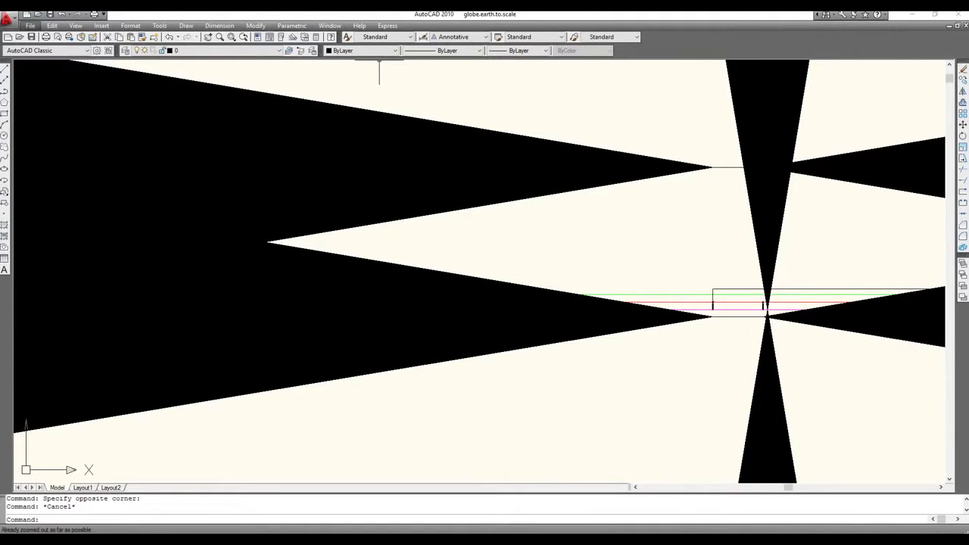
left_click(76, 26)
mouse_move(89, 75)
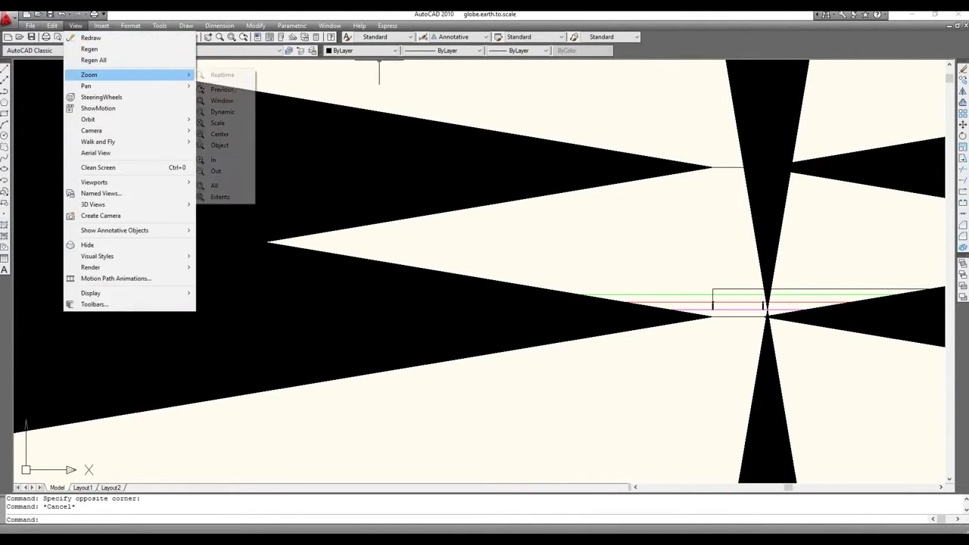
left_click(216, 171)
Step: Zoom in on the observer figure beside the tall building and begin a selection window
scroll(649, 277, "up", 1)
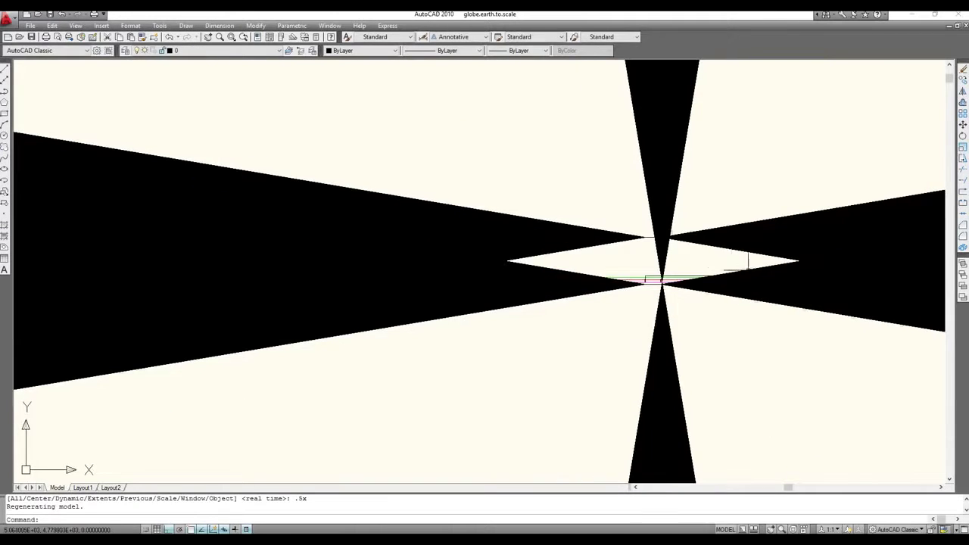
scroll(785, 281, "up", 1)
scroll(843, 295, "up", 1)
scroll(843, 295, "down", 3)
scroll(883, 303, "up", 4)
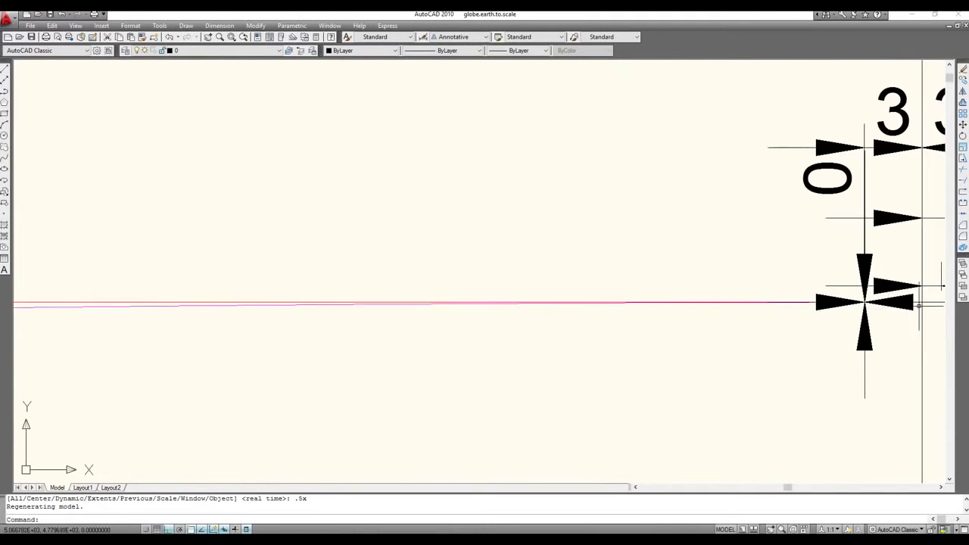
scroll(927, 302, "down", 3)
scroll(938, 305, "up", 5)
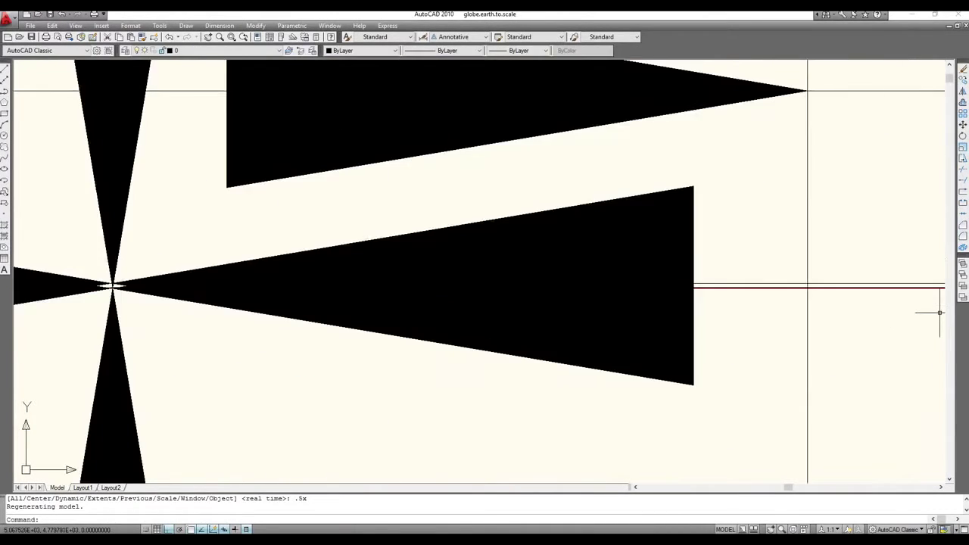
scroll(885, 279, "up", 2)
scroll(885, 279, "up", 4)
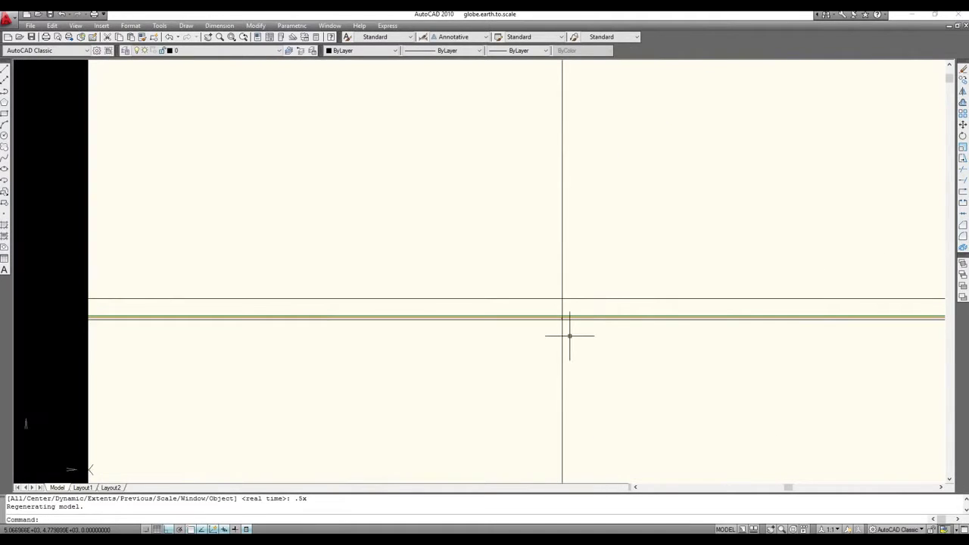
scroll(568, 330, "up", 2)
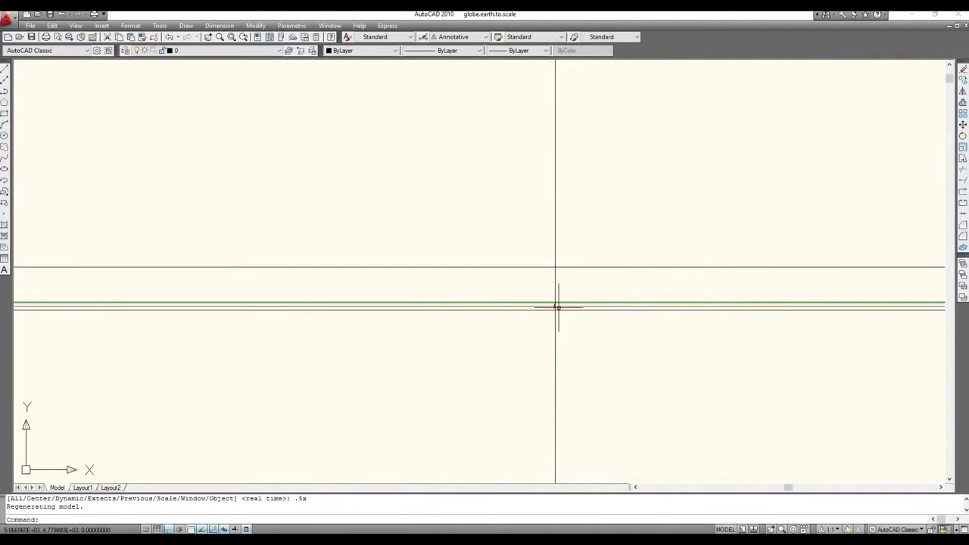
scroll(558, 308, "up", 2)
scroll(556, 307, "up", 1)
scroll(540, 305, "up", 2)
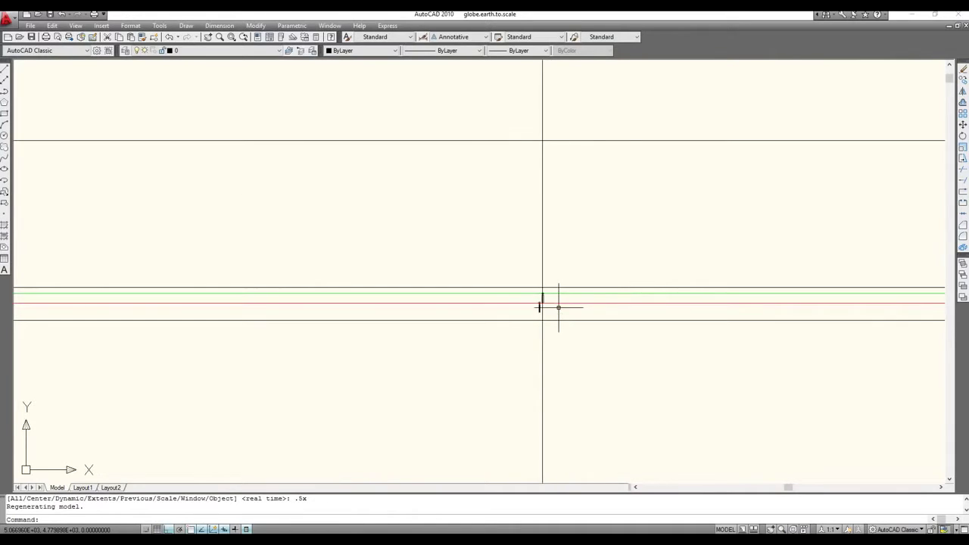
scroll(555, 246, "up", 4)
left_click(555, 247)
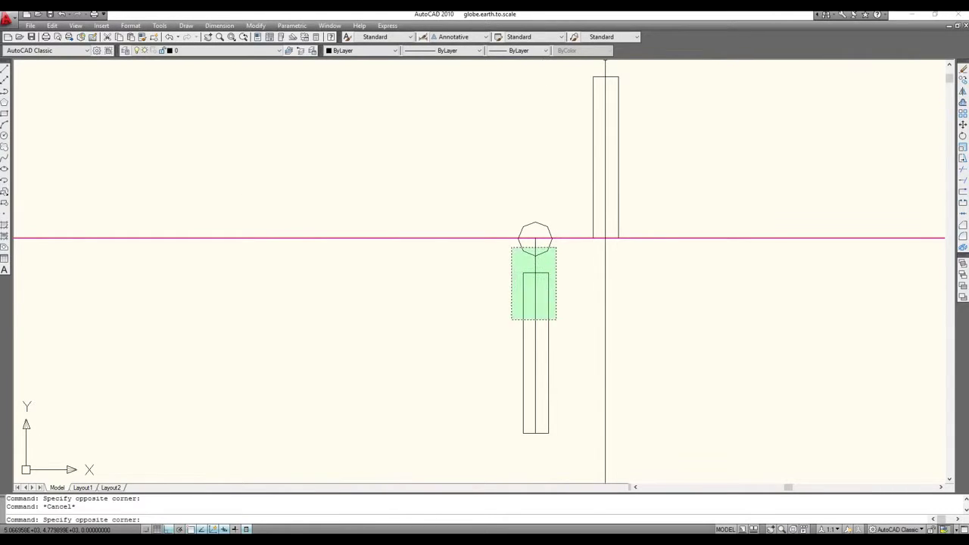
Step: Crossing-select the observer figure's 7 objects and enter the MO (Move) command
left_click(501, 455)
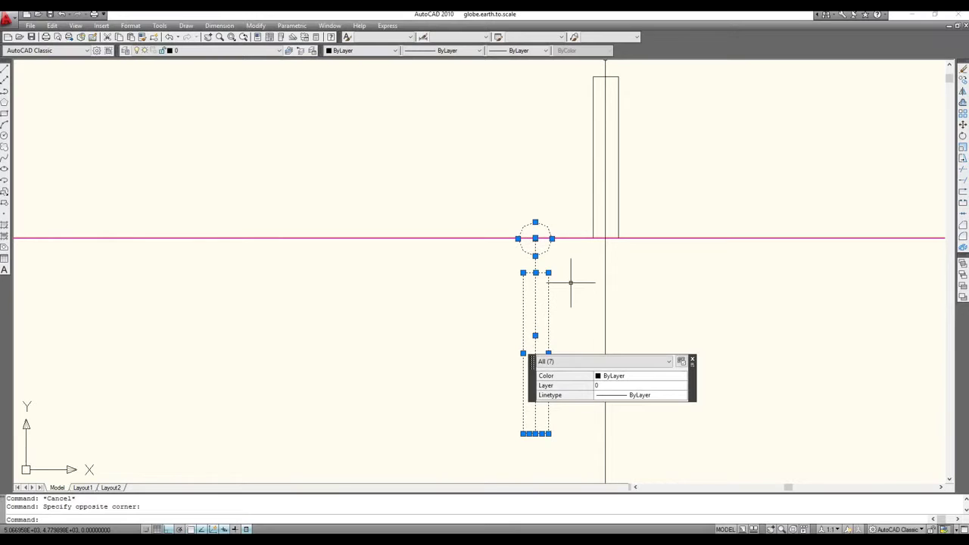
type("move")
Step: Start moving the figure from a base point on it, then zoom out
key("Return")
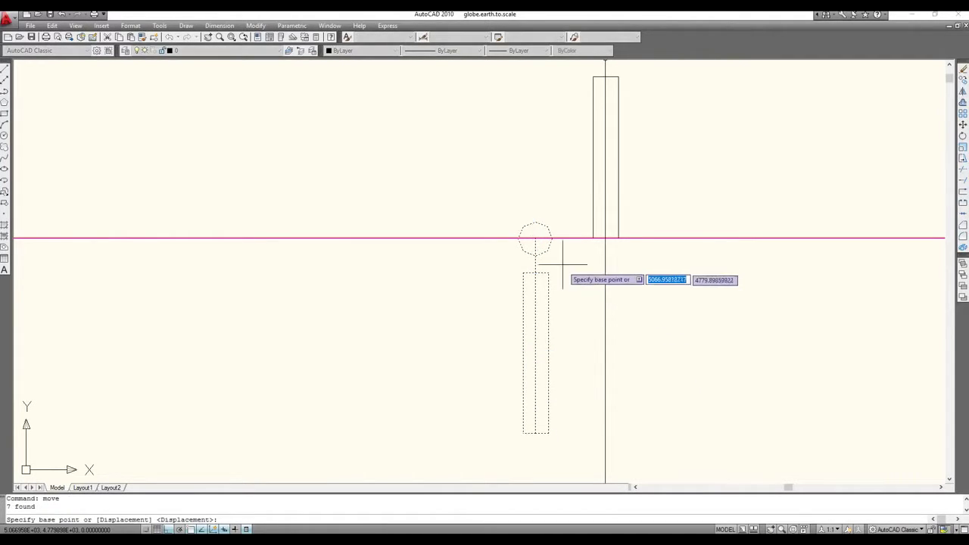
left_click(535, 238)
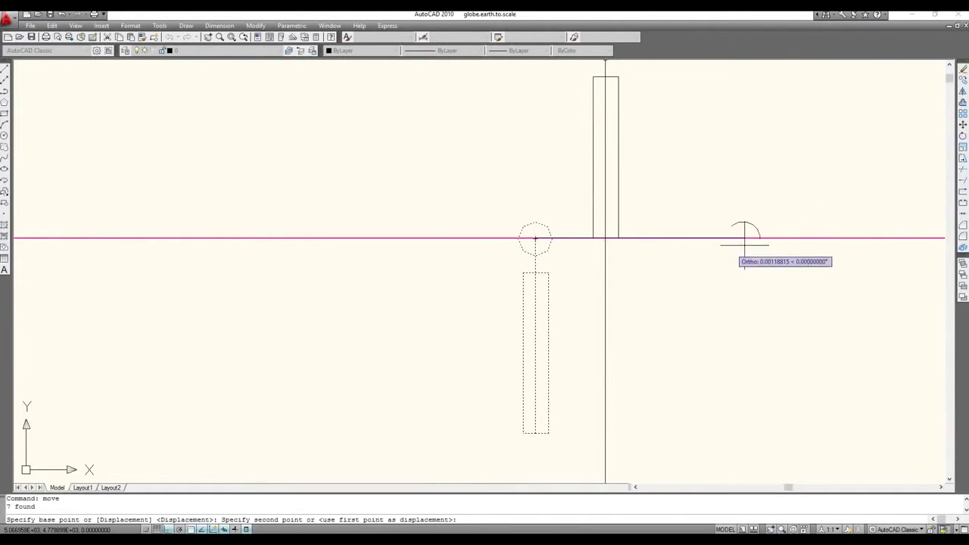
scroll(745, 246, "down", 3)
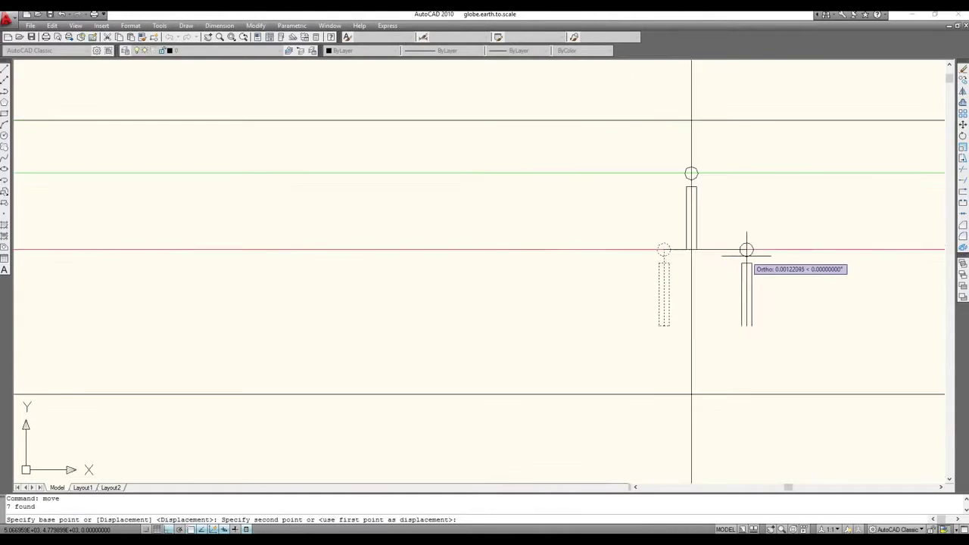
scroll(737, 247, "down", 2)
scroll(783, 271, "down", 2)
scroll(817, 275, "down", 2)
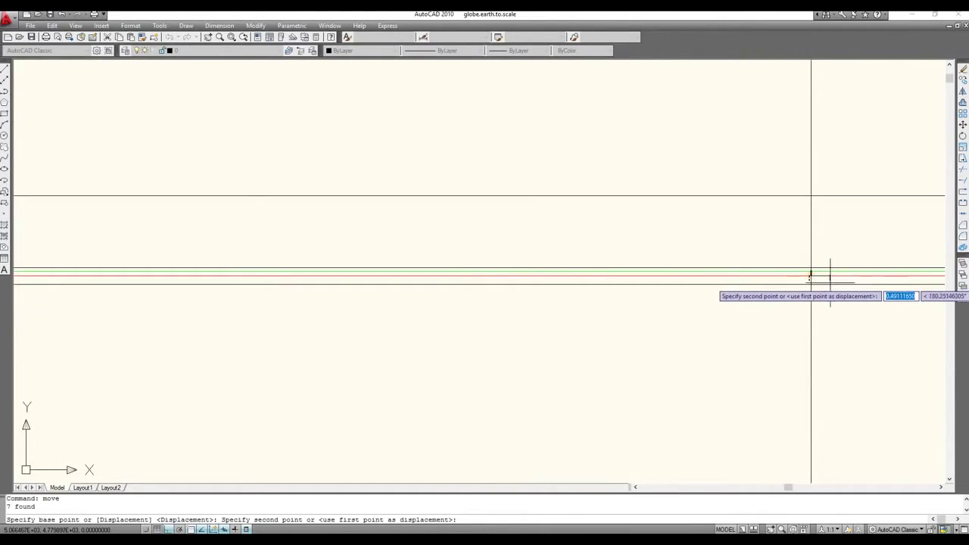
scroll(829, 280, "down", 2)
scroll(856, 303, "down", 2)
scroll(867, 318, "down", 2)
scroll(889, 326, "down", 1)
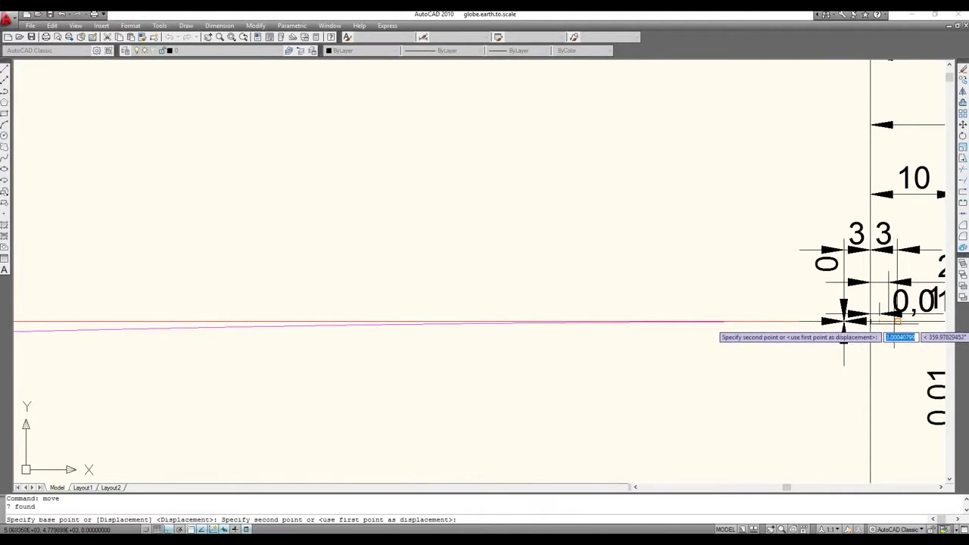
Step: Zoom in on the target horizon-line intersection for the move's second point
scroll(896, 326, "up", 1)
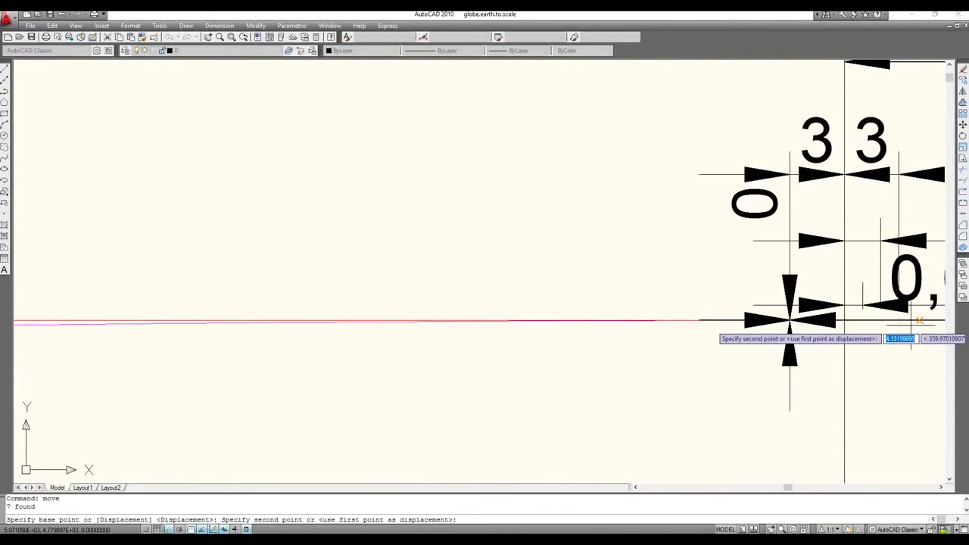
scroll(904, 325, "up", 3)
scroll(912, 325, "up", 3)
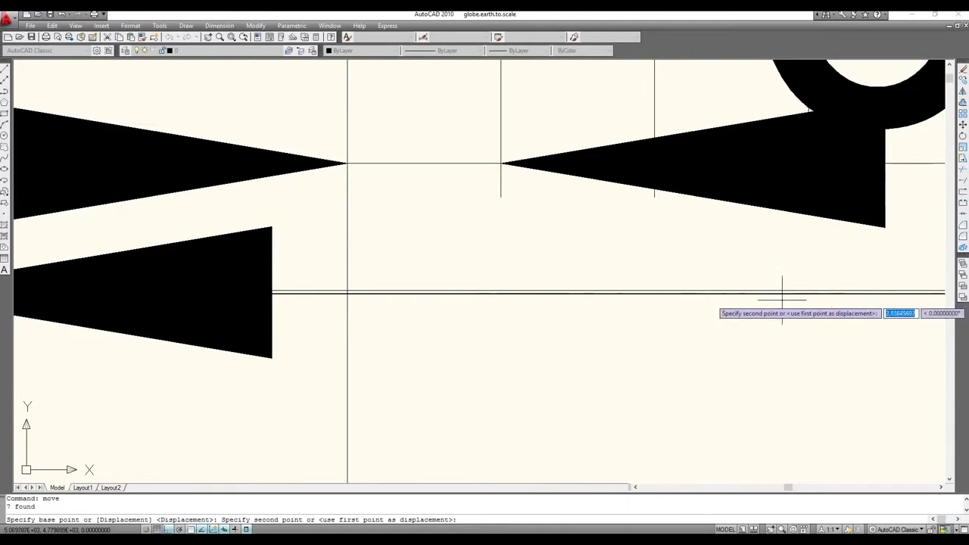
scroll(824, 287, "up", 2)
scroll(843, 284, "up", 2)
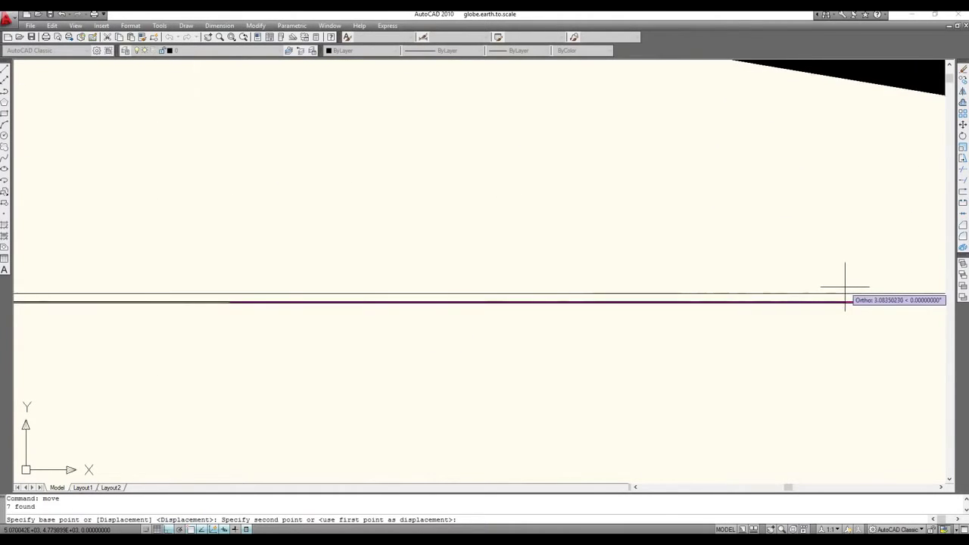
scroll(844, 287, "up", 2)
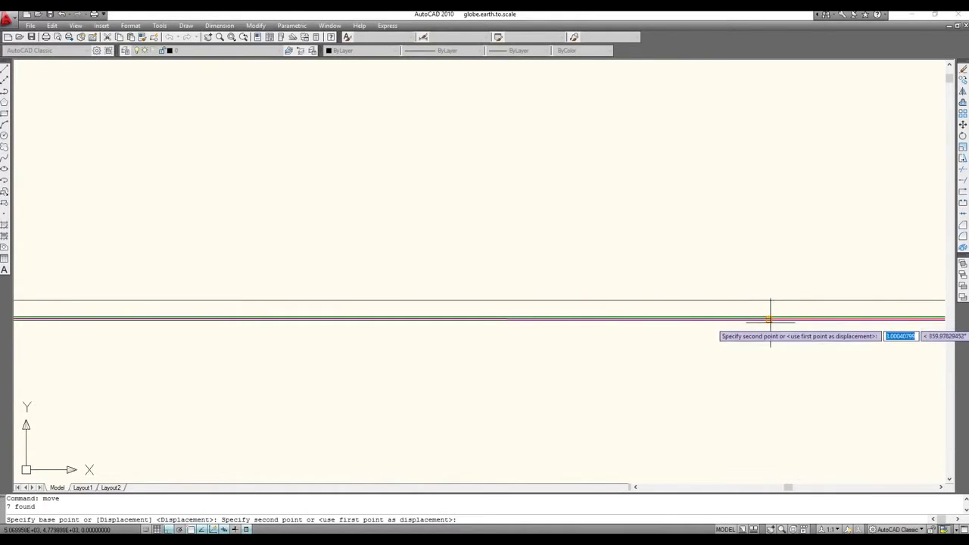
scroll(771, 317, "up", 2)
scroll(769, 315, "up", 1)
scroll(767, 310, "up", 1)
scroll(764, 307, "up", 1)
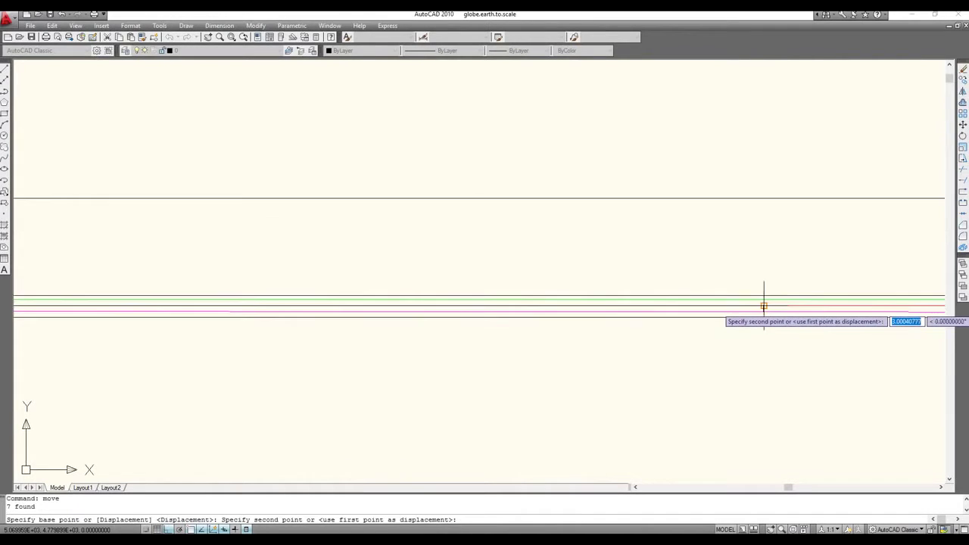
scroll(764, 306, "up", 1)
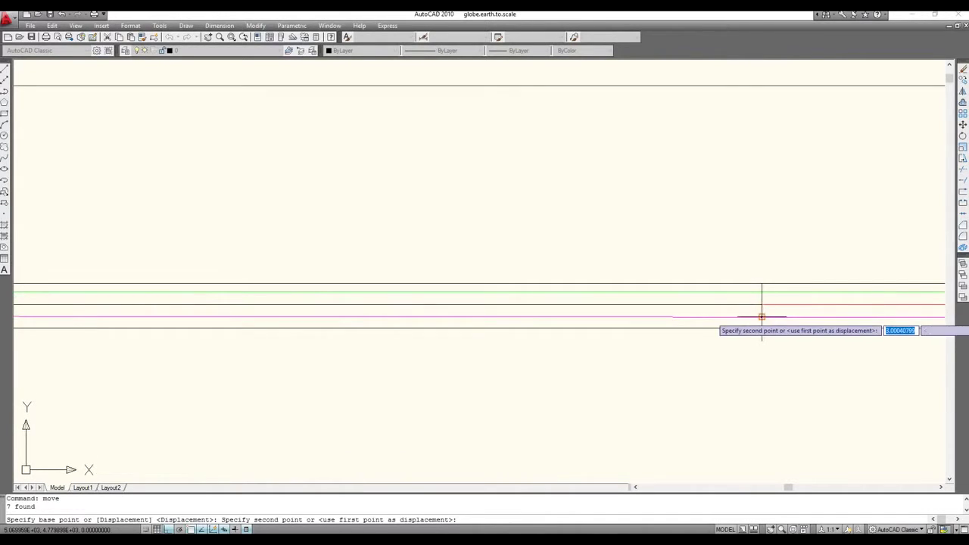
scroll(763, 283, "up", 1)
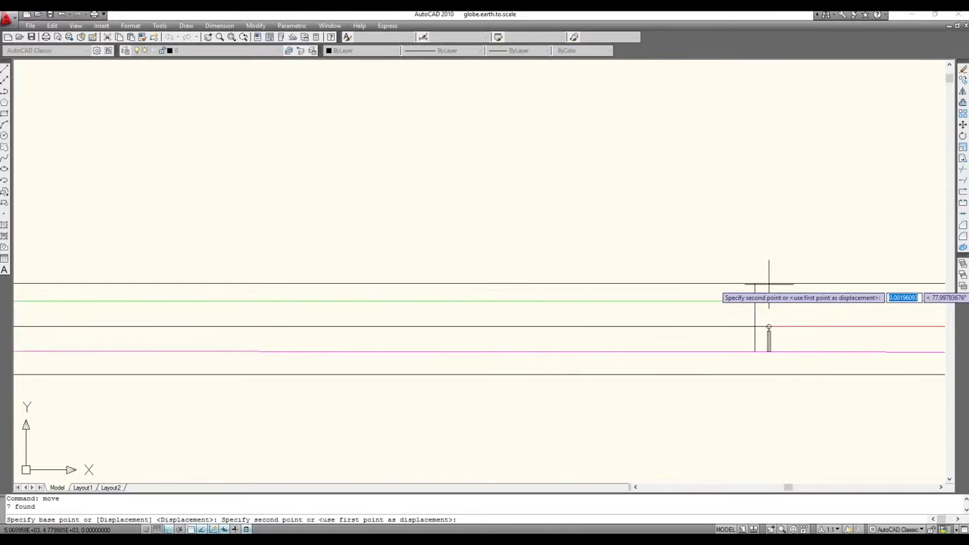
scroll(752, 329, "up", 1)
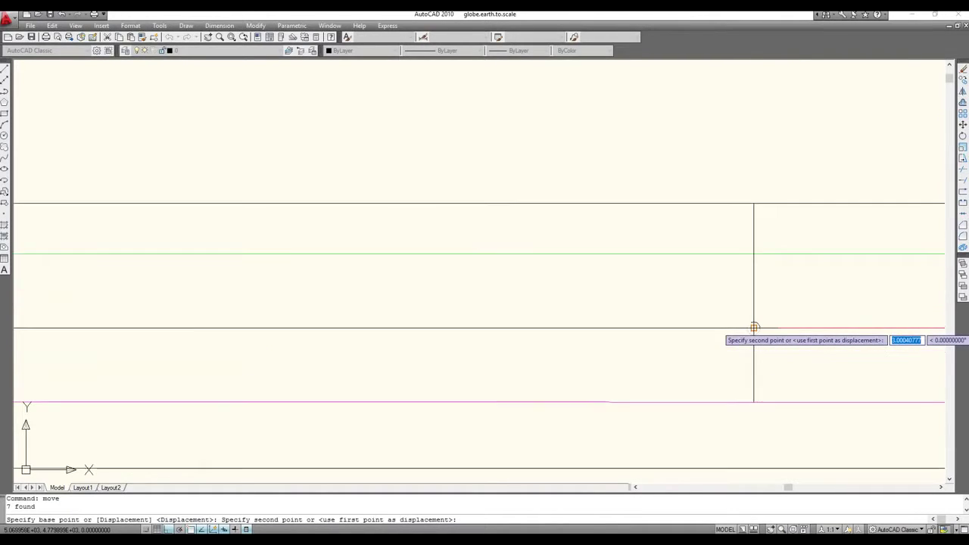
scroll(752, 328, "up", 1)
scroll(752, 328, "up", 1)
scroll(752, 325, "up", 1)
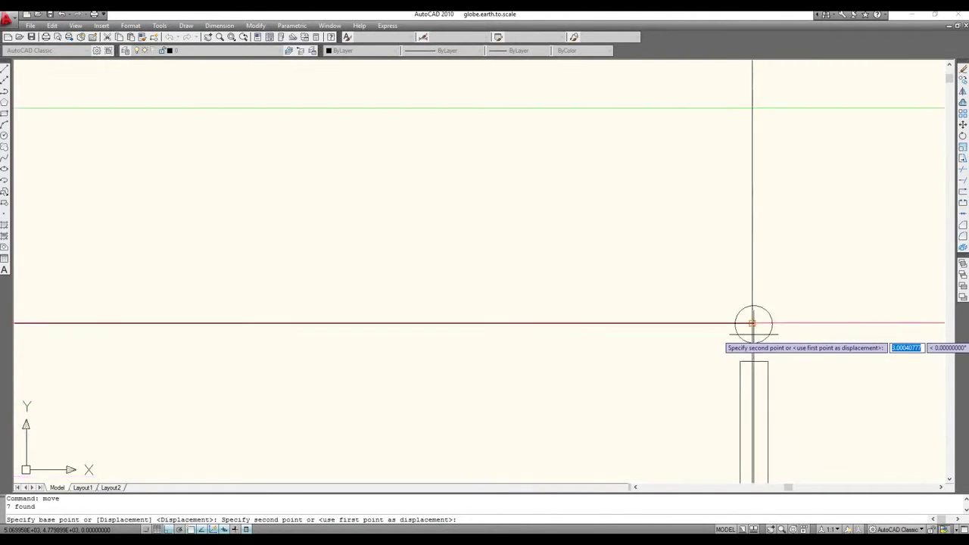
scroll(750, 324, "up", 1)
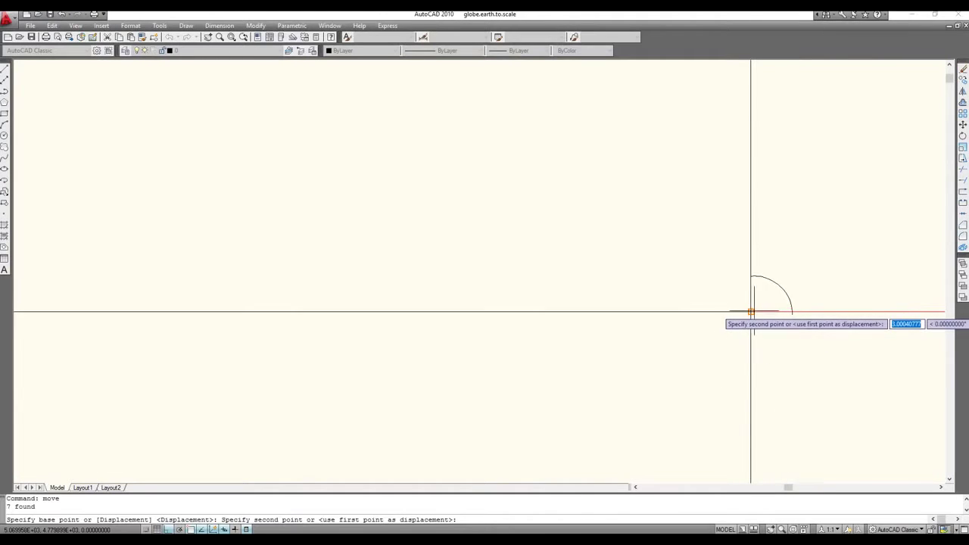
Step: Drop the observer figure on the horizon-line intersection beside the post and zoom in to check it
left_click(751, 312)
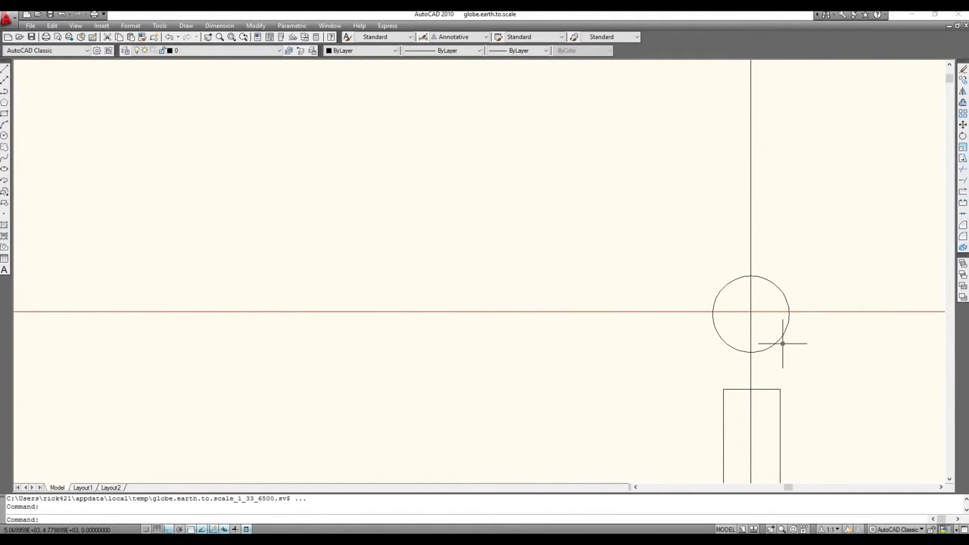
scroll(785, 350, "down", 3)
scroll(789, 371, "down", 1)
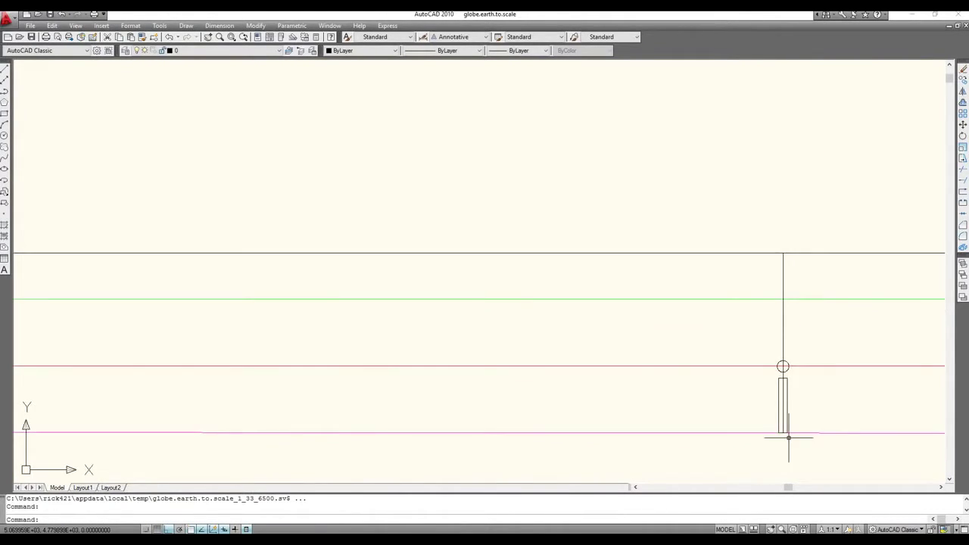
scroll(788, 437, "up", 1)
scroll(788, 439, "up", 1)
scroll(788, 442, "up", 1)
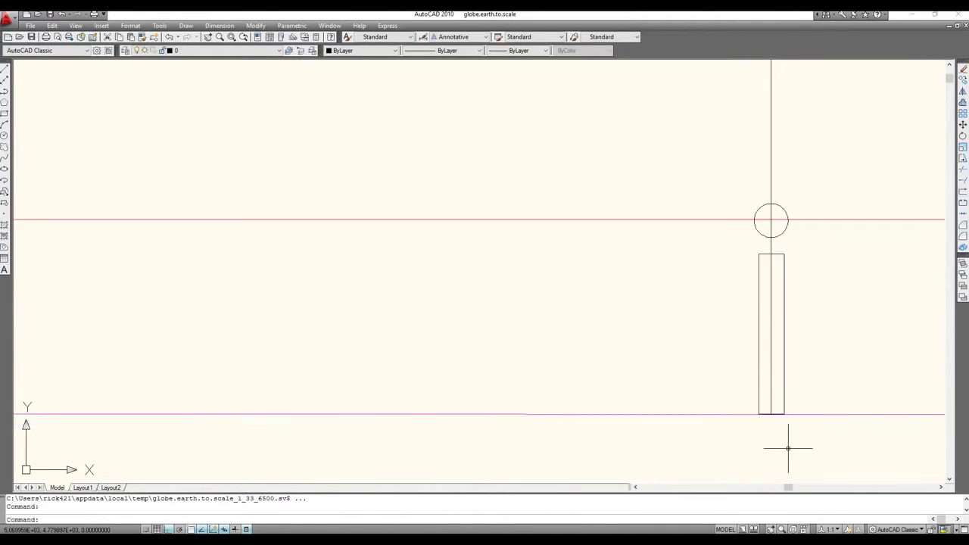
scroll(788, 446, "up", 2)
scroll(759, 416, "up", 1)
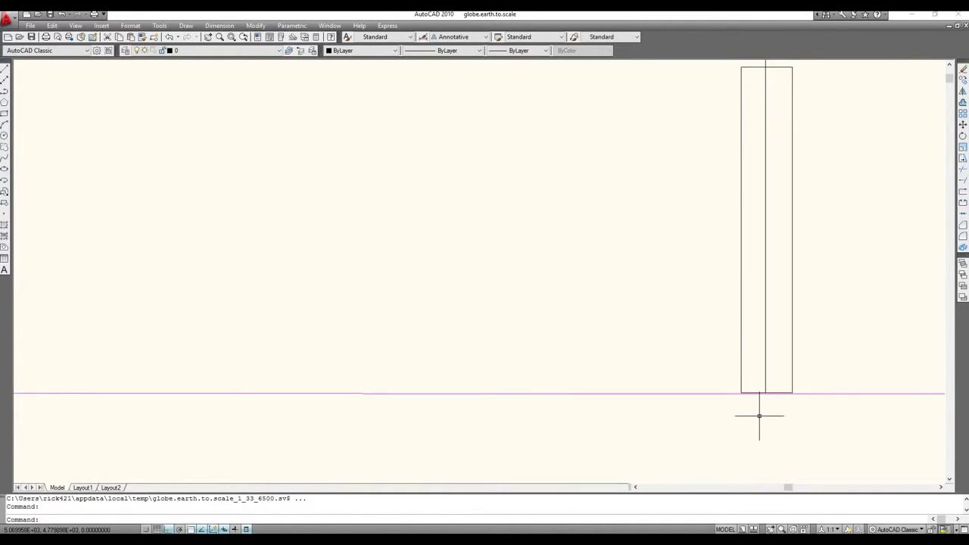
scroll(759, 415, "up", 1)
scroll(790, 394, "up", 1)
scroll(764, 400, "up", 2)
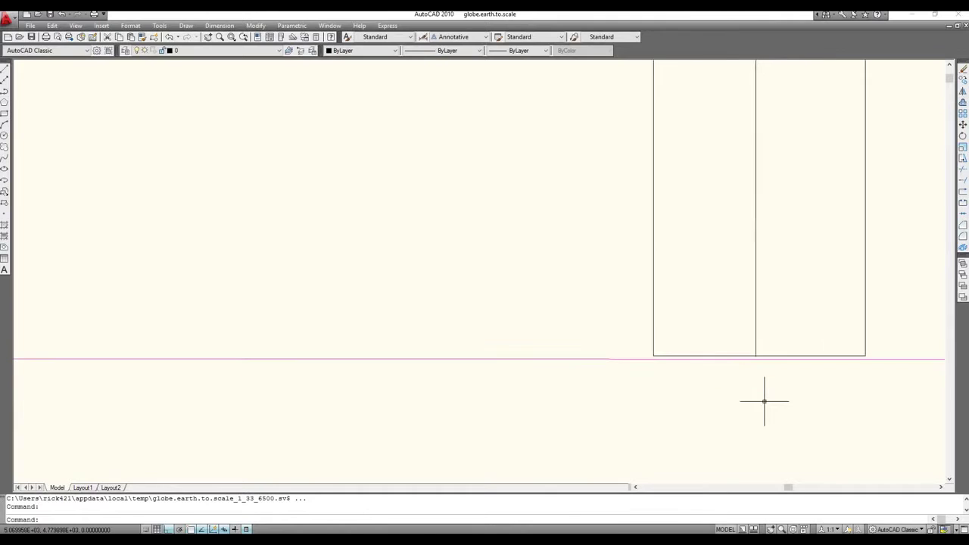
scroll(698, 381, "up", 2)
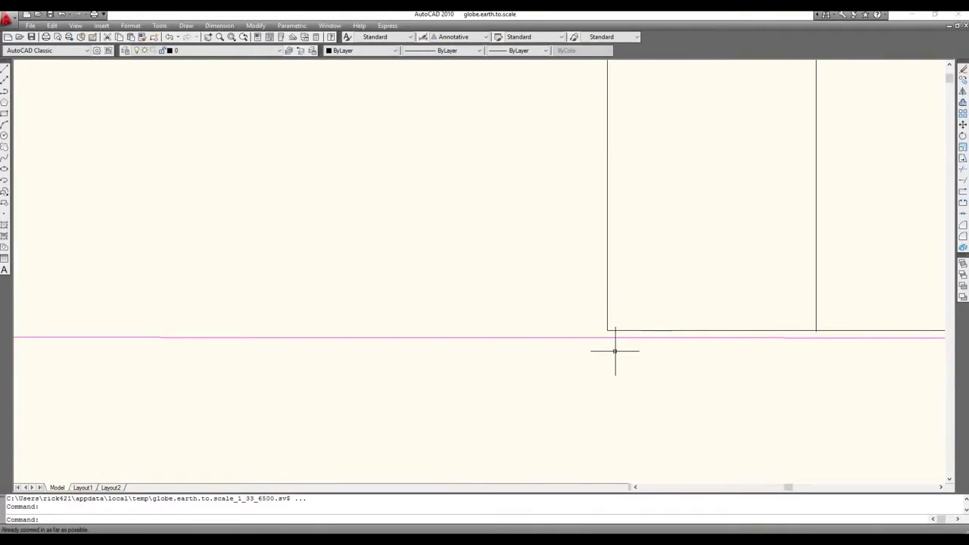
Step: Zoom back out and switch to the Pan tool
scroll(613, 346, "down", 1)
scroll(692, 213, "down", 2)
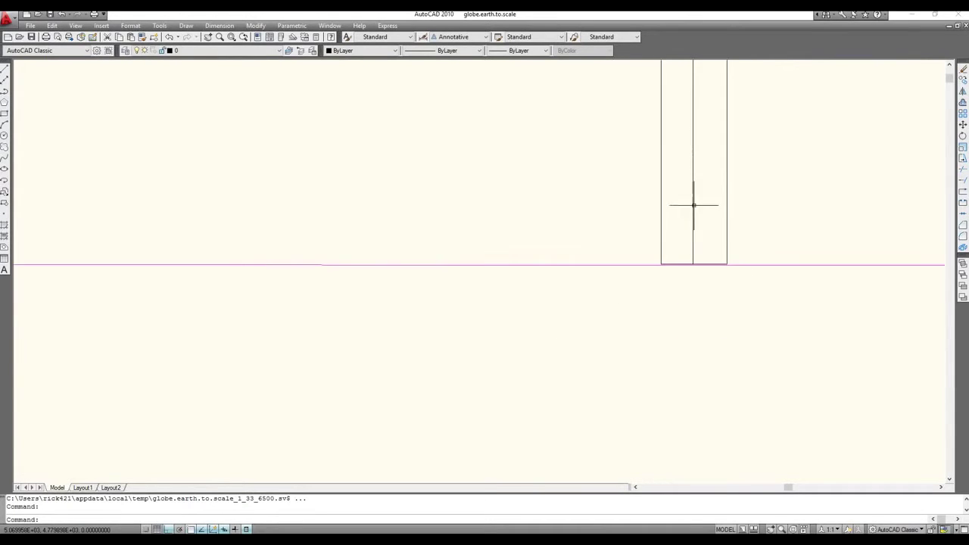
scroll(691, 205, "down", 1)
scroll(696, 123, "down", 2)
scroll(697, 72, "down", 1)
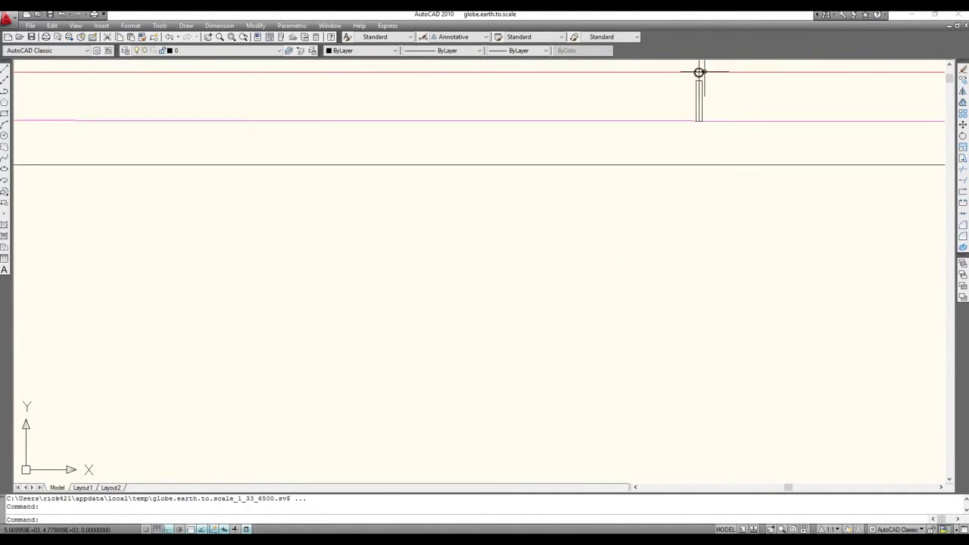
scroll(701, 70, "down", 2)
scroll(706, 66, "down", 1)
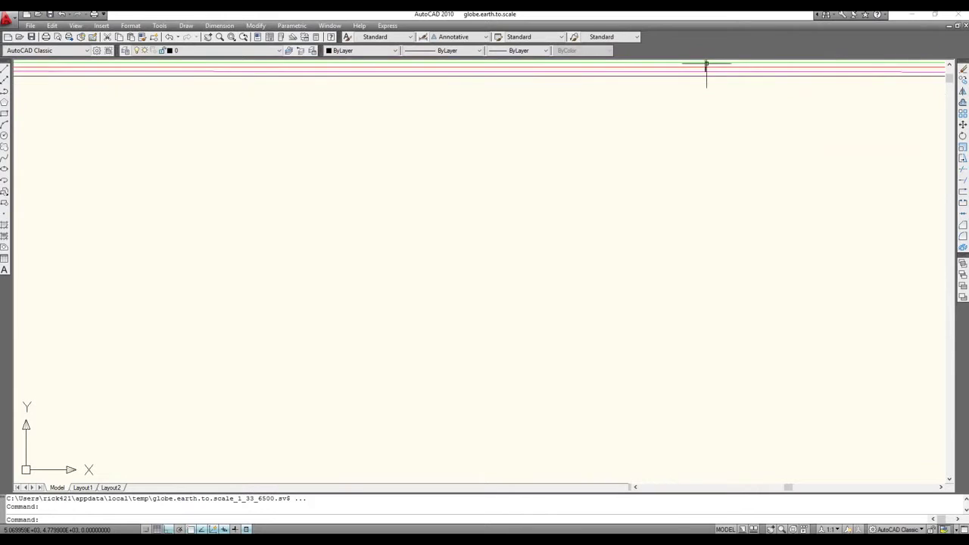
left_click(771, 529)
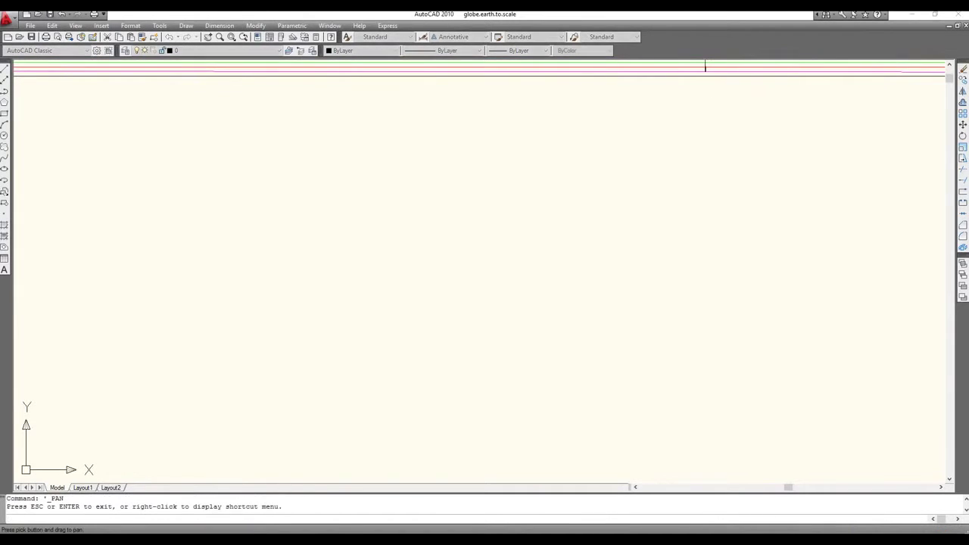
Step: Pan the band of horizon lines into view and zoom out
left_click_drag(704, 66, 684, 224)
scroll(686, 220, "up", 4)
scroll(686, 220, "up", 2)
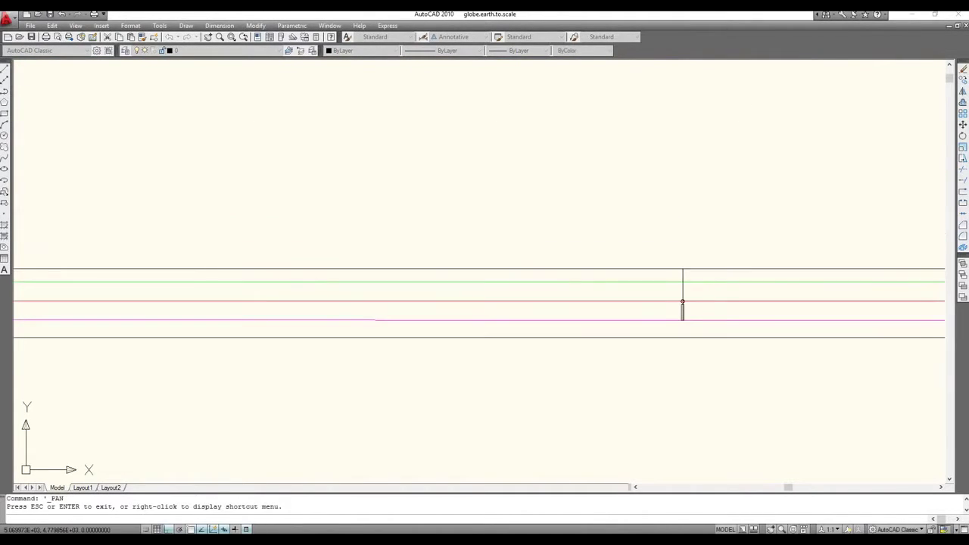
scroll(686, 220, "up", 5)
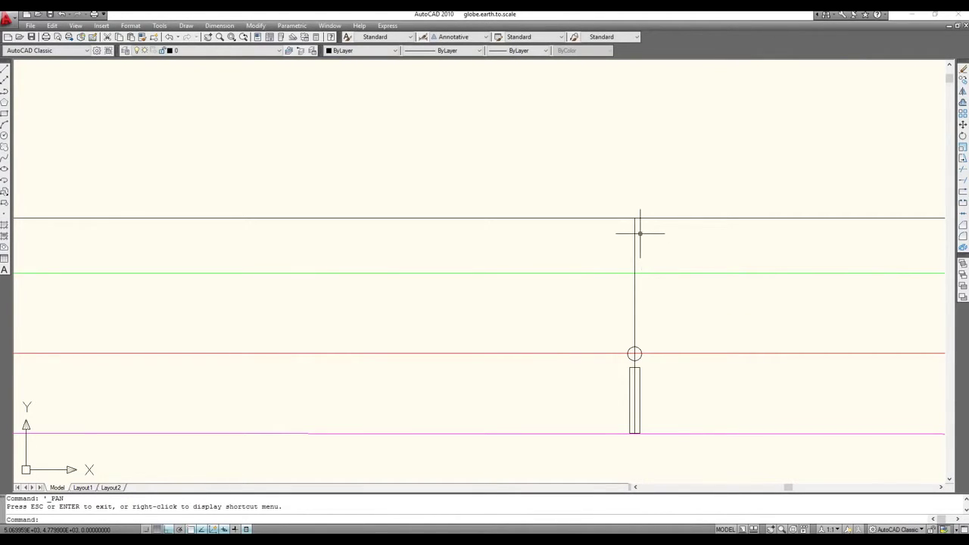
scroll(641, 227, "down", 2)
scroll(640, 230, "down", 2)
scroll(645, 185, "down", 1)
scroll(645, 185, "down", 1)
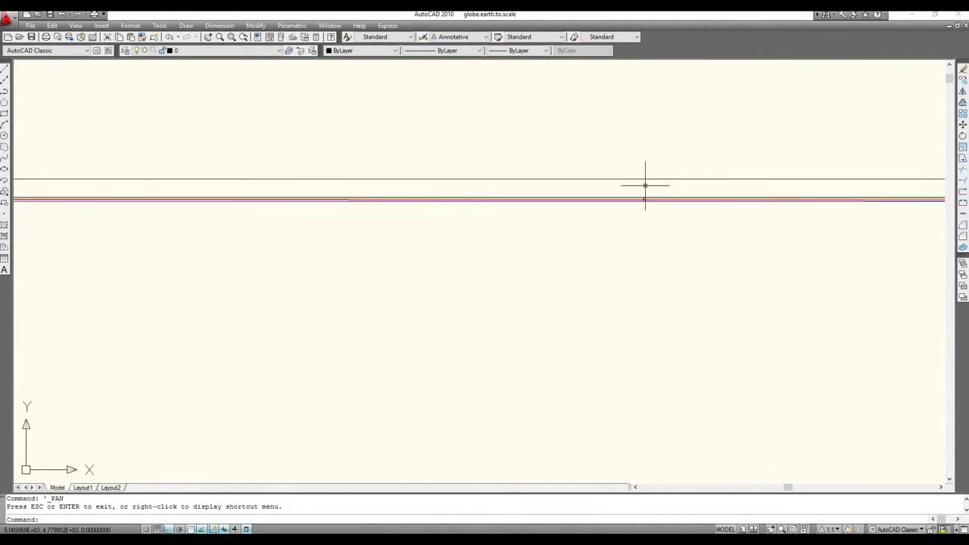
scroll(635, 147, "down", 2)
scroll(636, 136, "down", 1)
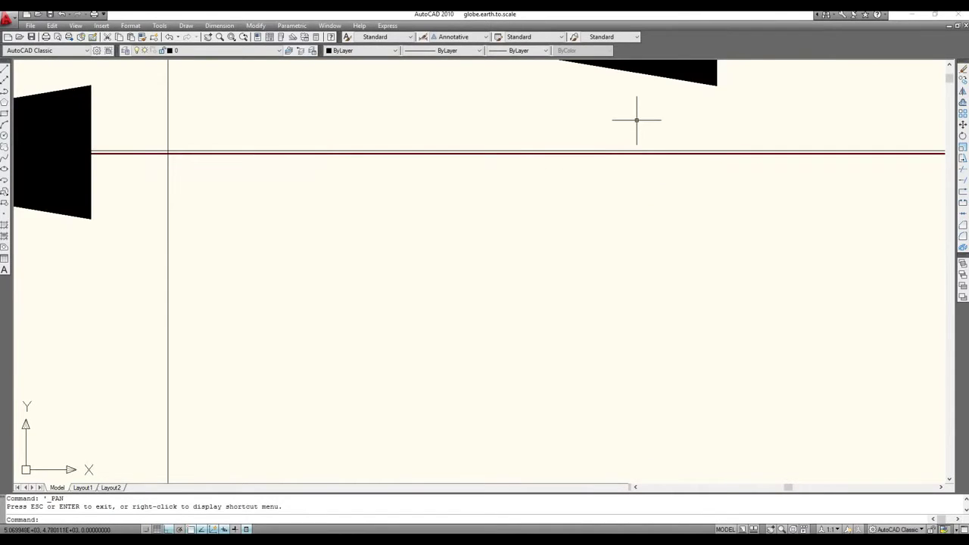
Step: Zoom onto the curvature-drop dimensions and select the lower '3' dimension
scroll(638, 119, "up", 3)
scroll(635, 102, "down", 1)
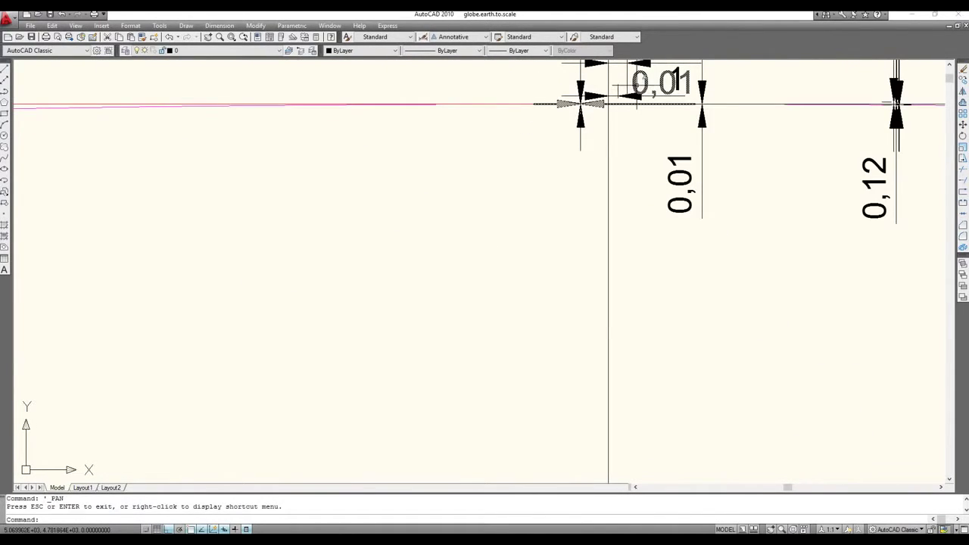
scroll(581, 104, "down", 2)
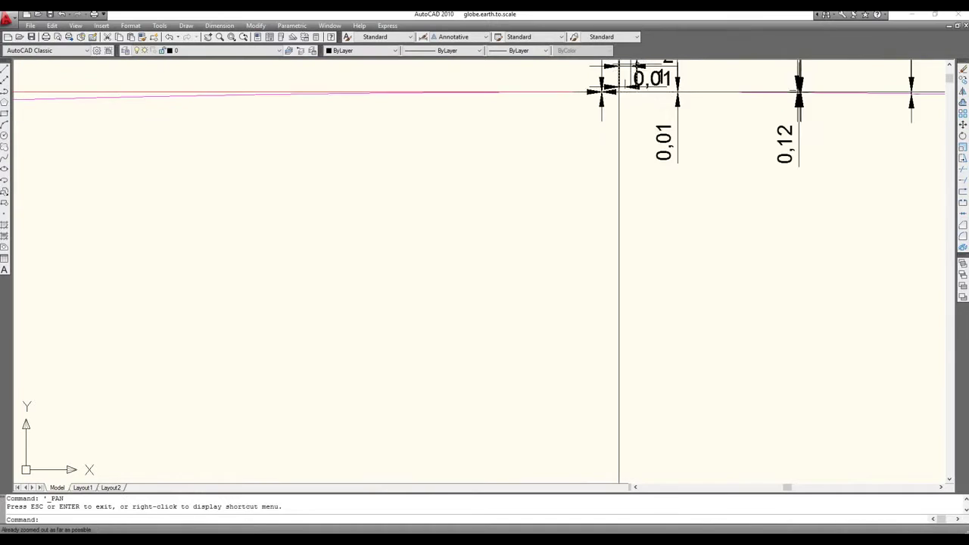
scroll(478, 268, "down", 3)
scroll(505, 234, "up", 5)
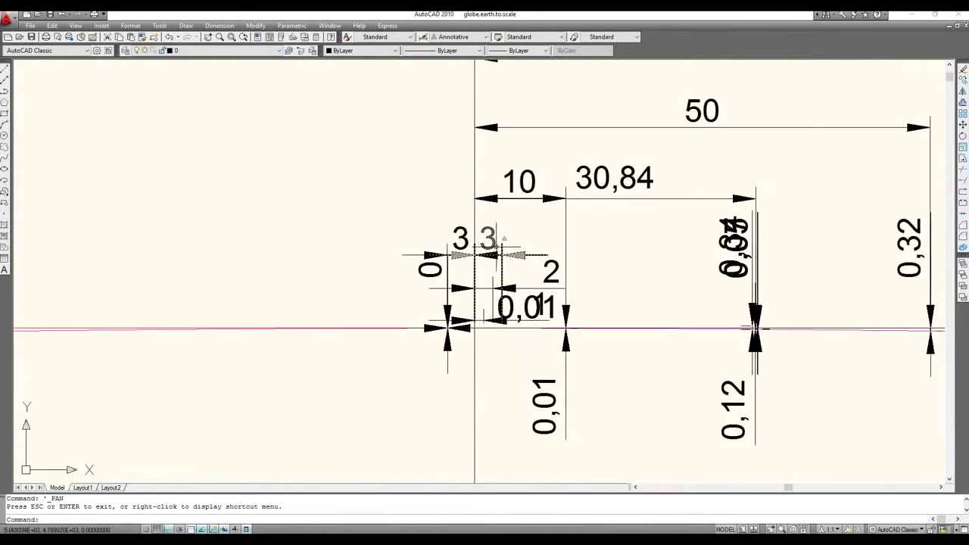
scroll(513, 242, "up", 3)
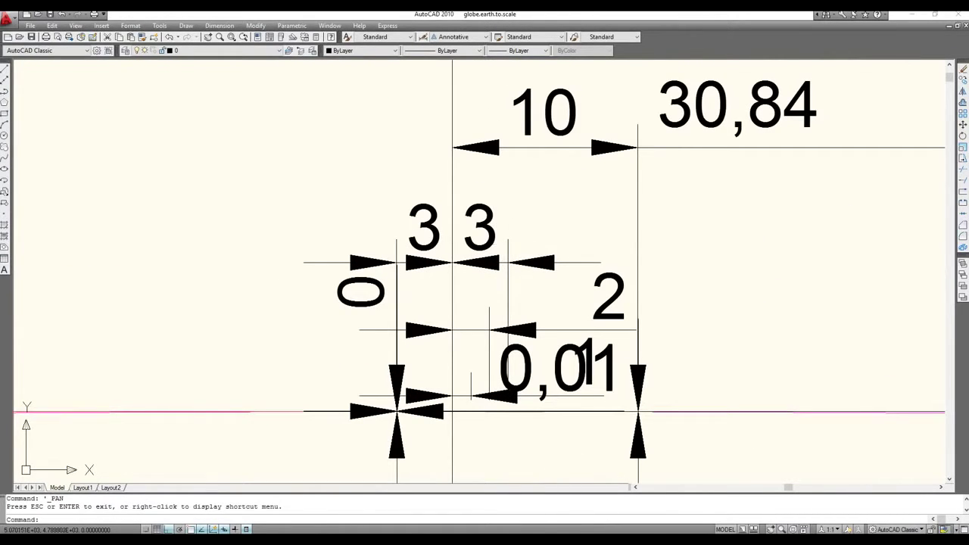
left_click(514, 245)
Step: Select the lower 3 dimension and zoom in on the observer figure beneath it
left_click(492, 247)
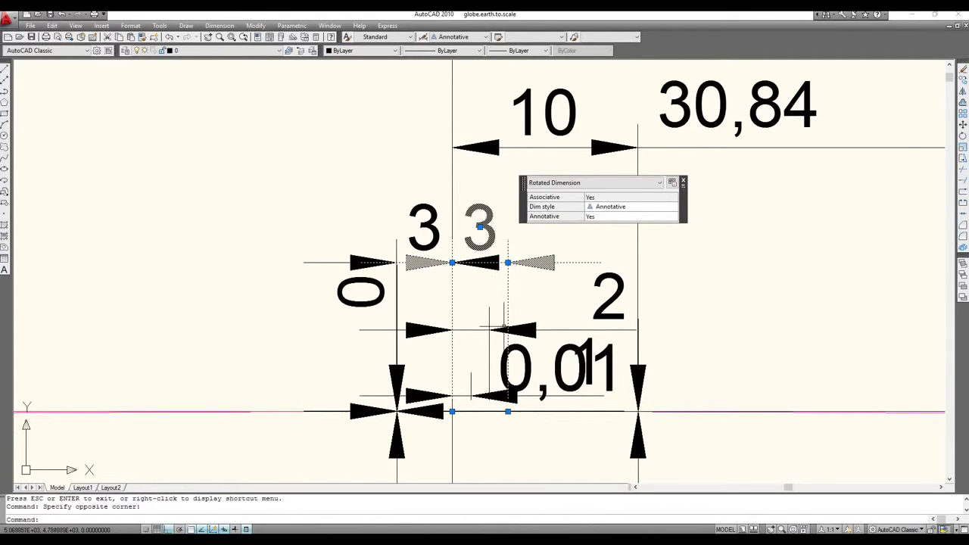
scroll(508, 411, "up", 3)
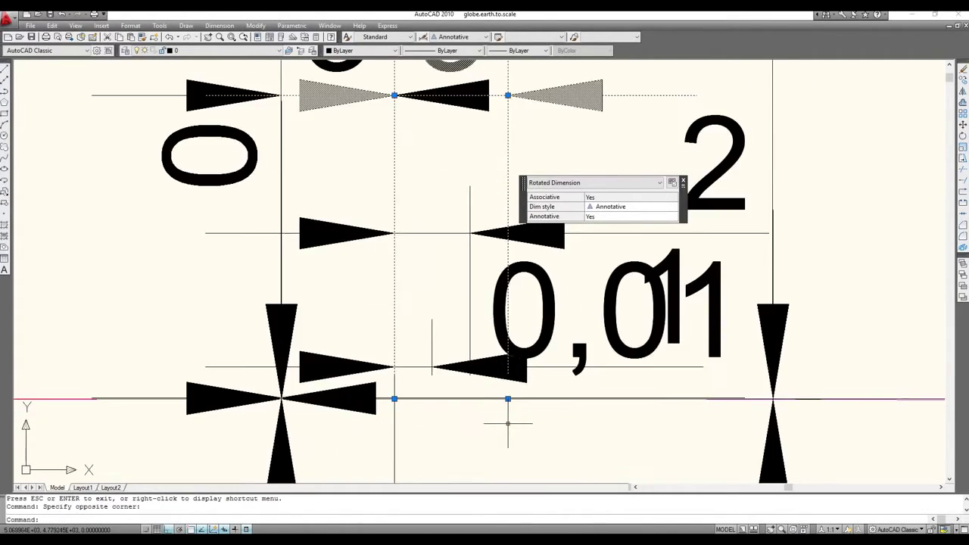
scroll(511, 405, "up", 3)
scroll(511, 407, "up", 2)
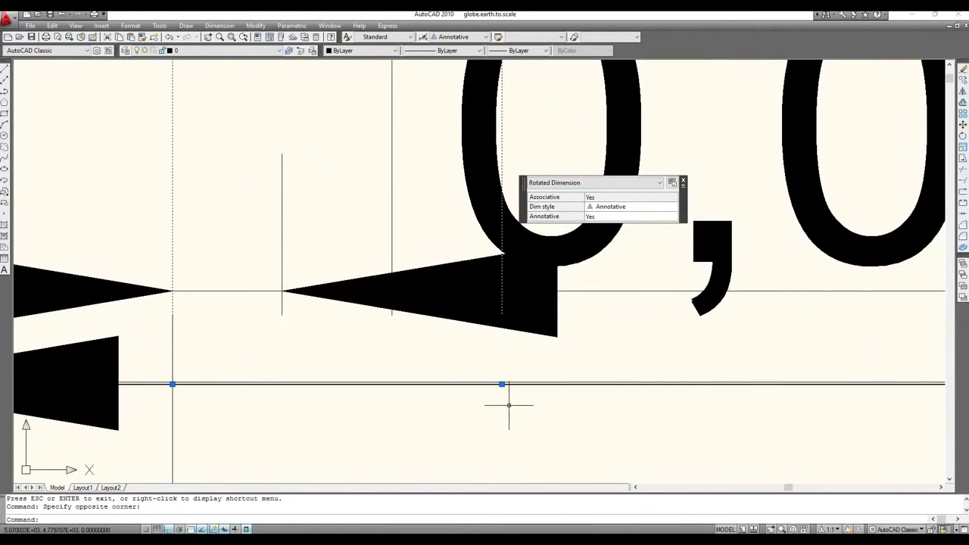
scroll(502, 389, "up", 2)
scroll(503, 382, "up", 1)
scroll(501, 375, "up", 1)
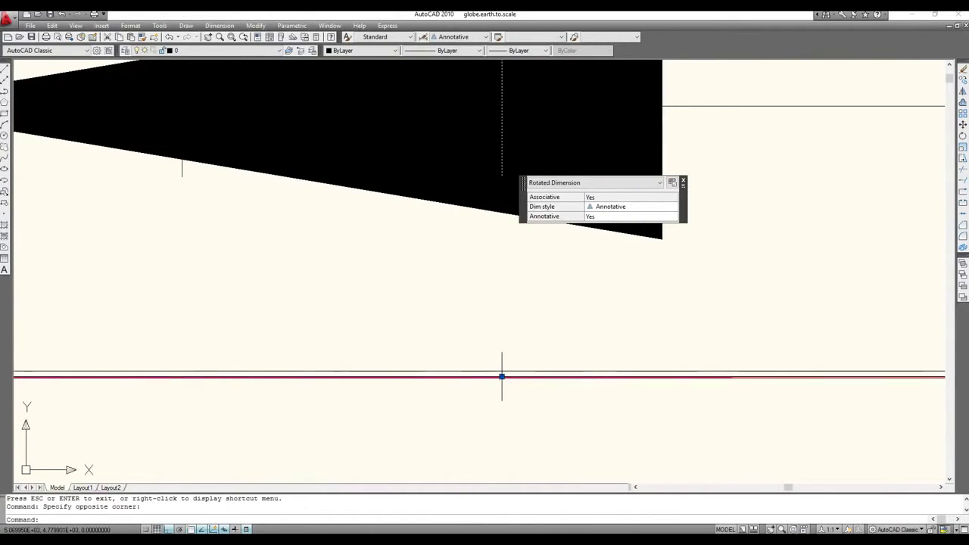
scroll(500, 376, "up", 2)
scroll(515, 392, "up", 1)
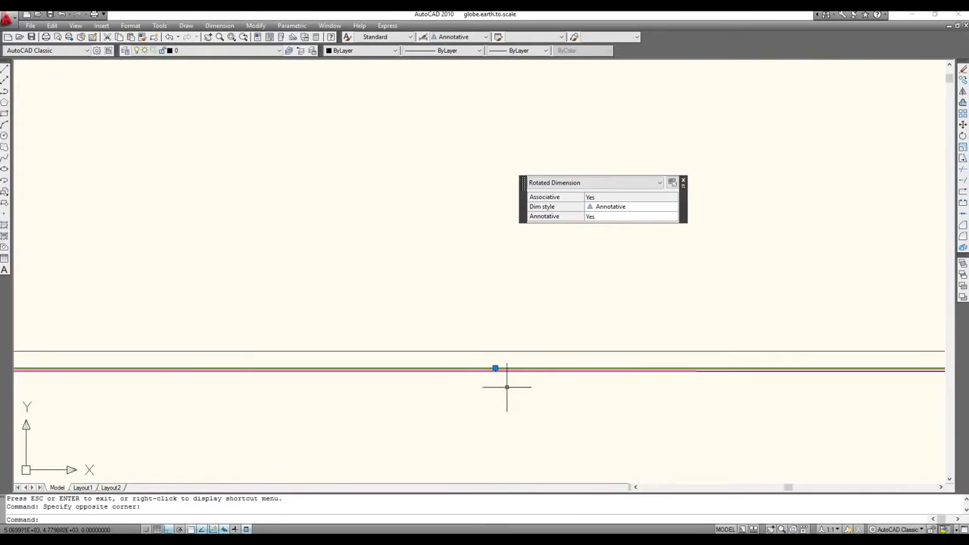
scroll(495, 374, "up", 1)
scroll(499, 376, "up", 1)
scroll(500, 359, "up", 1)
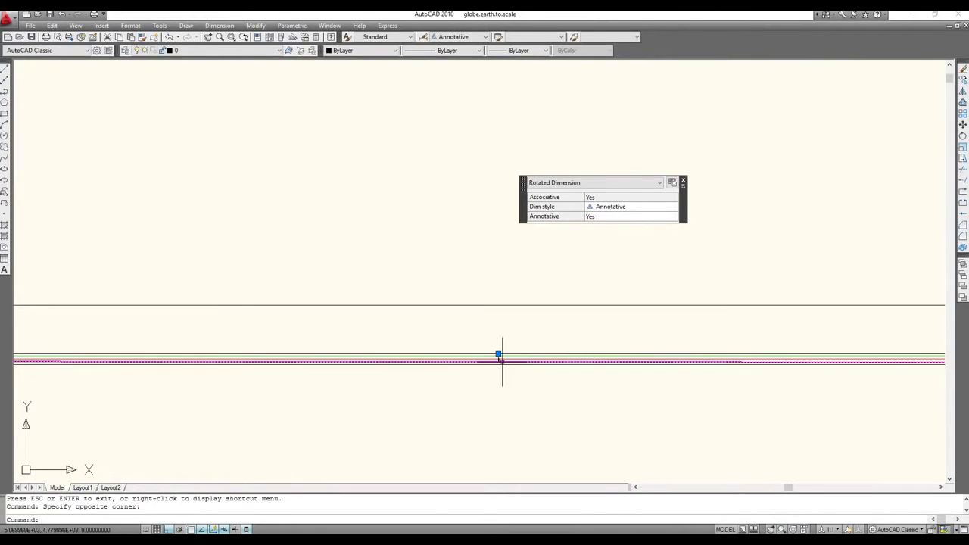
scroll(500, 361, "up", 1)
scroll(502, 367, "up", 1)
scroll(502, 361, "up", 1)
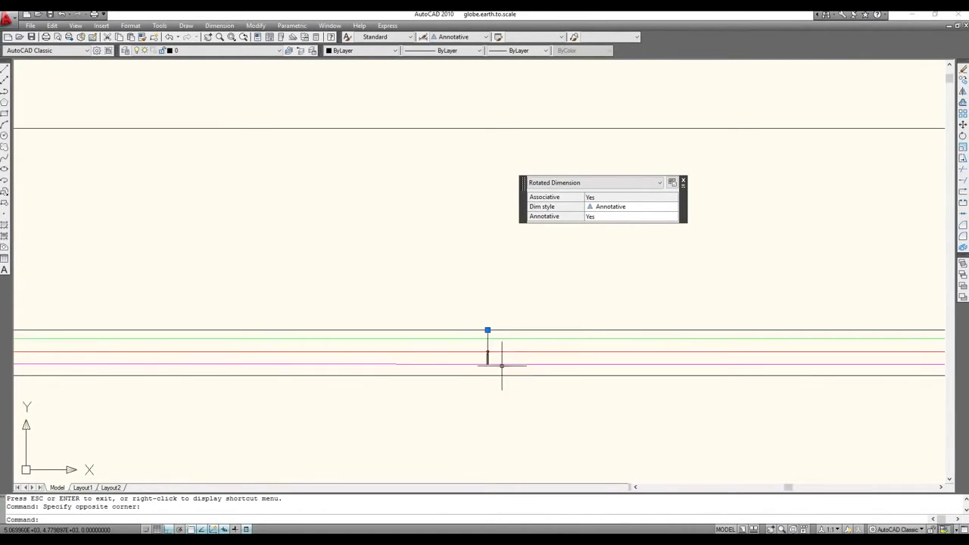
scroll(488, 349, "up", 1)
scroll(488, 348, "up", 3)
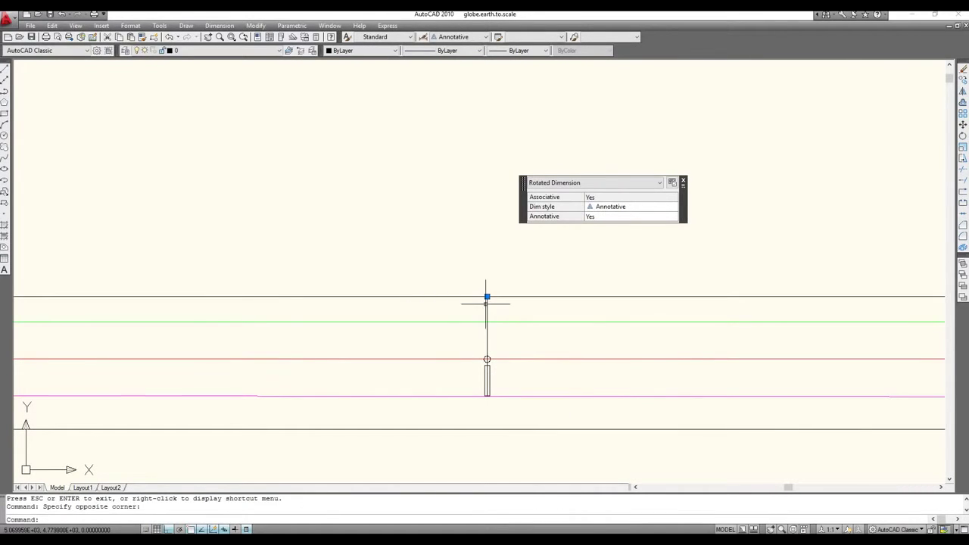
mouse_move(602, 217)
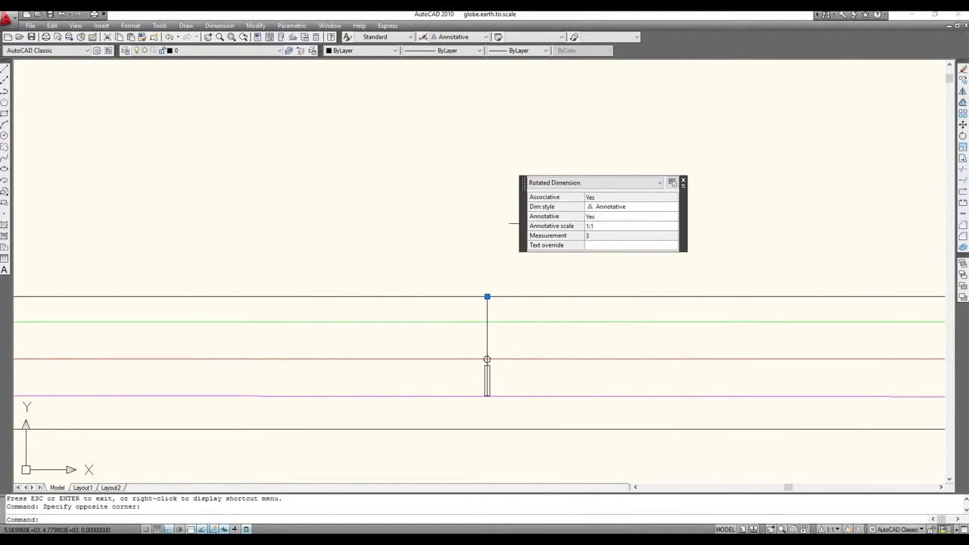
scroll(488, 372, "up", 5)
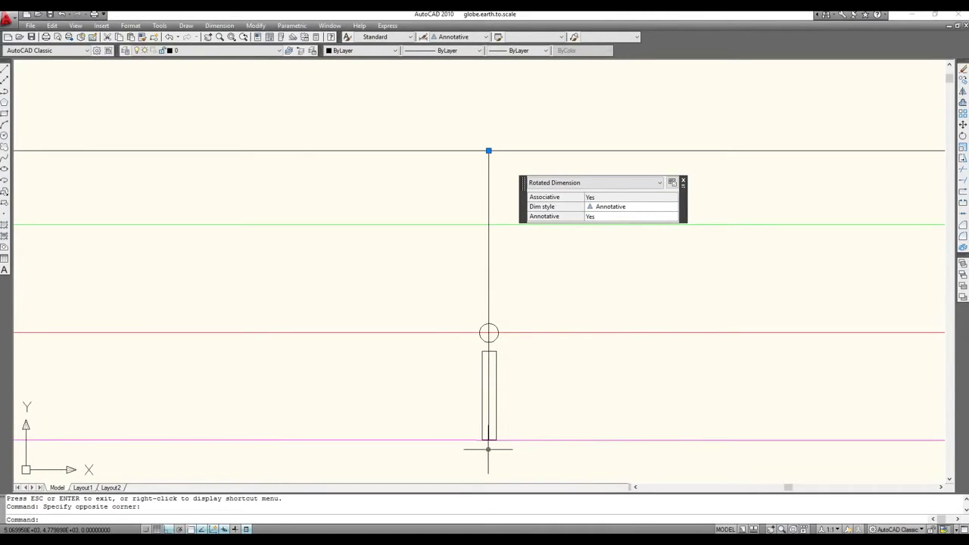
scroll(488, 449, "up", 4)
scroll(488, 447, "up", 2)
scroll(488, 434, "up", 5)
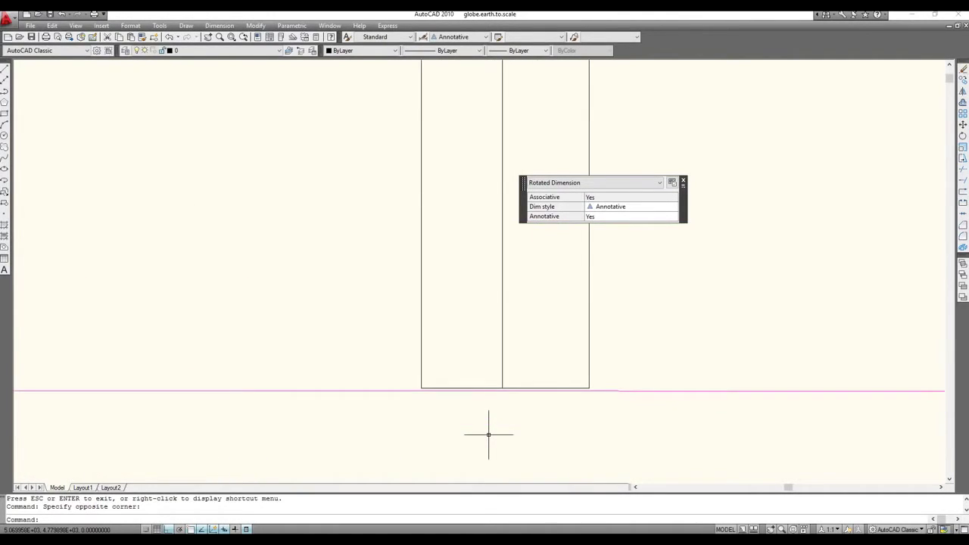
scroll(488, 434, "down", 5)
scroll(475, 389, "down", 5)
scroll(476, 389, "up", 2)
scroll(461, 395, "down", 2)
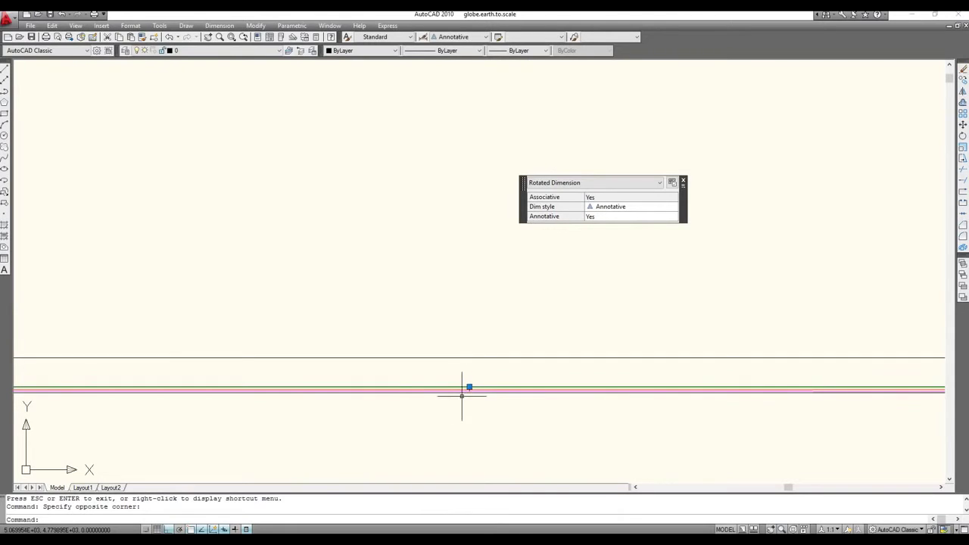
scroll(360, 405, "down", 2)
scroll(359, 405, "down", 2)
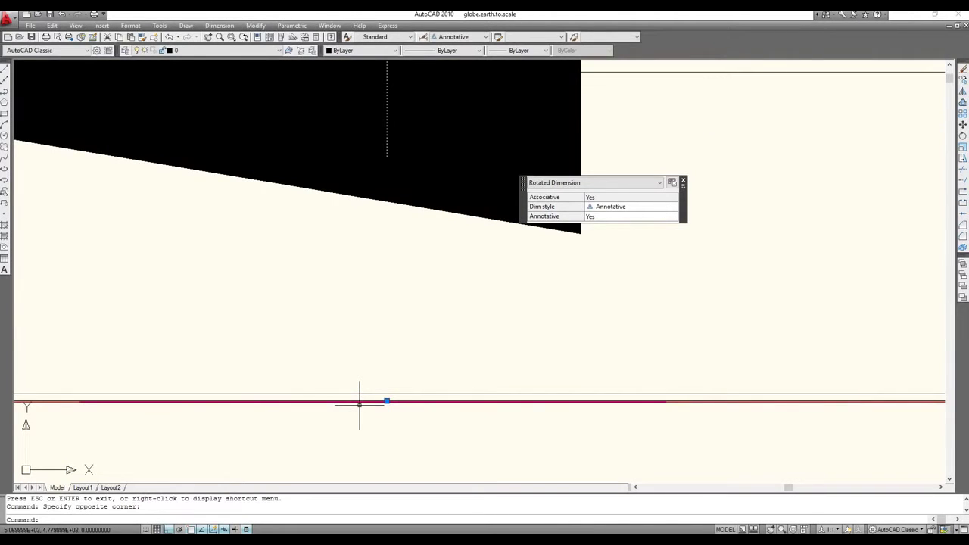
scroll(359, 405, "up", 3)
scroll(360, 405, "up", 3)
Step: Clear the selection and pan so the whole set of dimensions is in view
key("Escape")
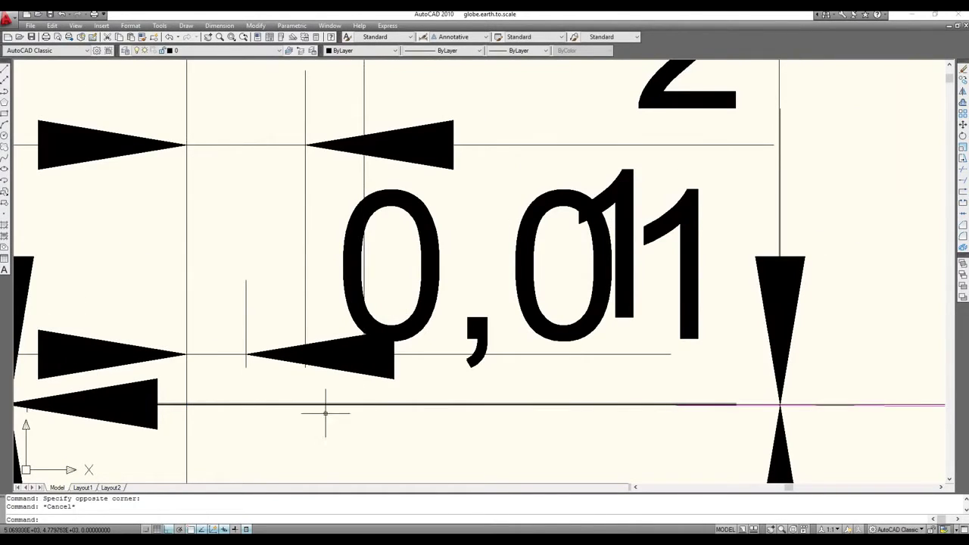
left_click(207, 37)
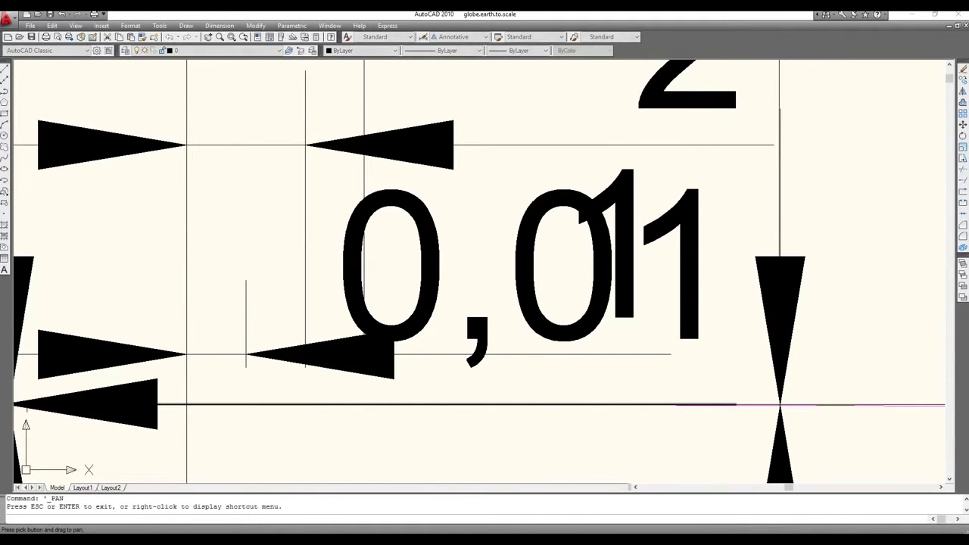
left_click_drag(227, 325, 560, 326)
scroll(543, 361, "down", 3)
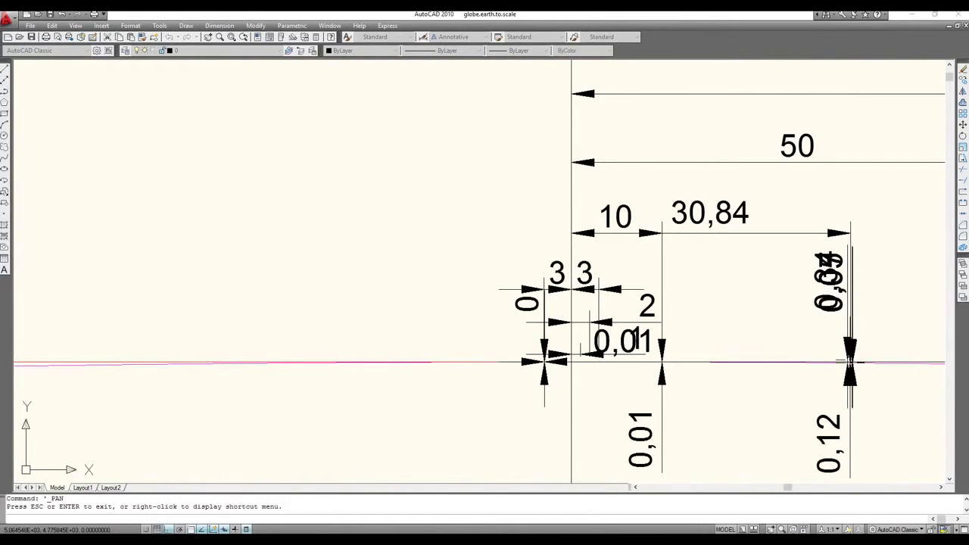
scroll(543, 362, "up", 5)
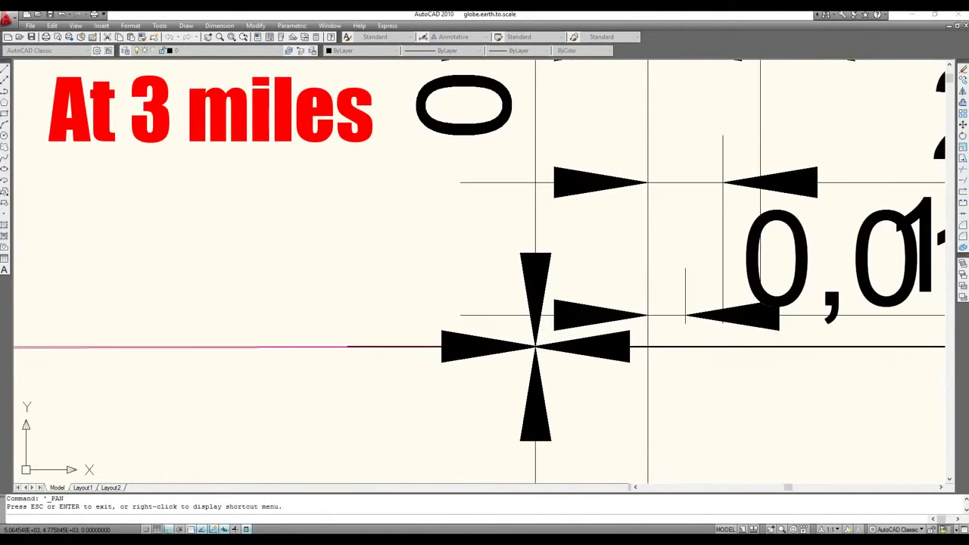
scroll(546, 233, "down", 5)
key("Escape")
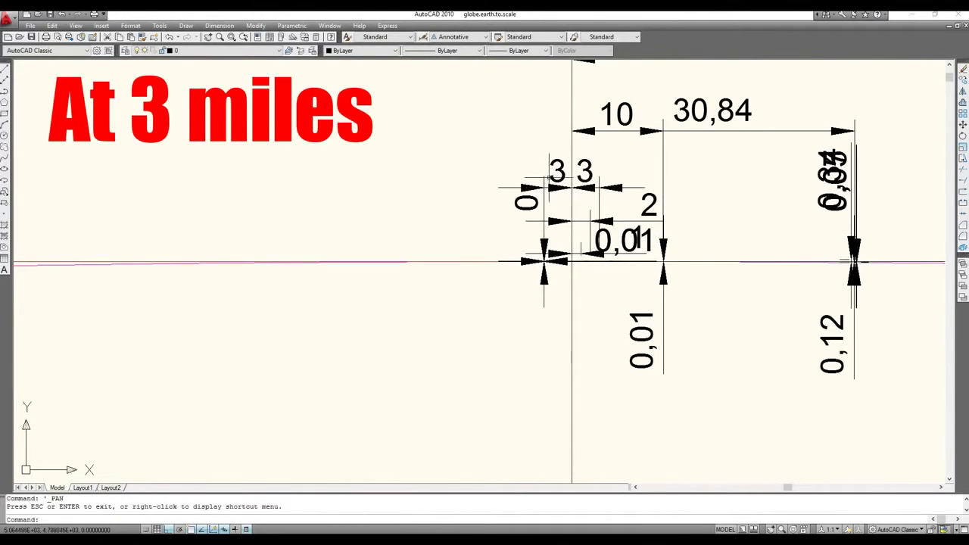
Step: Read the left 3 dimension's exact Measurement in Quick Properties, then zoom in near the observer
left_click(557, 174)
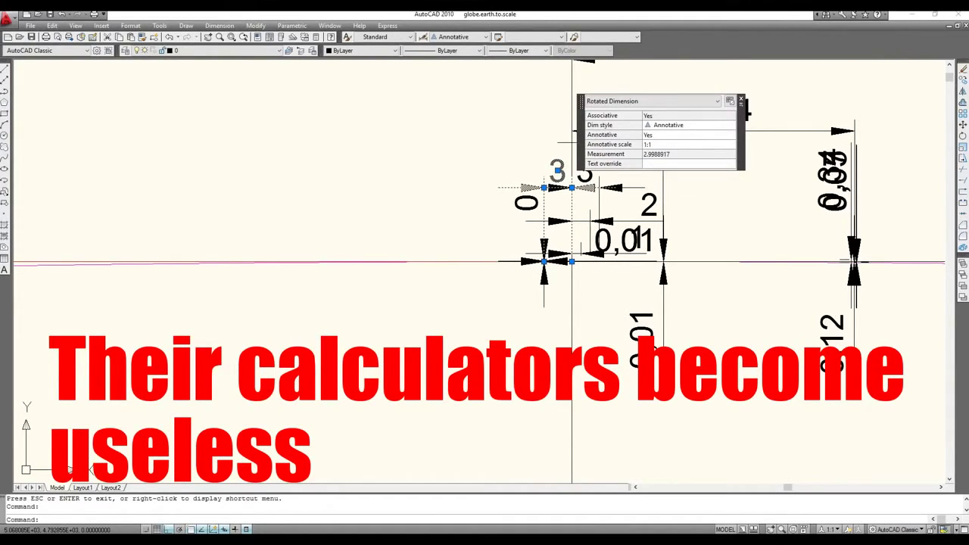
left_click(606, 153)
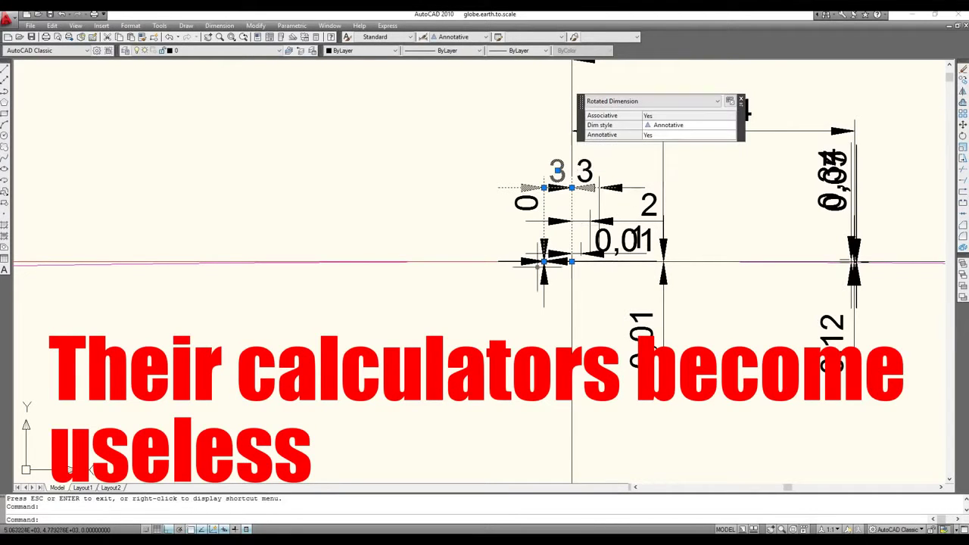
scroll(571, 261, "up", 2)
scroll(560, 197, "up", 3)
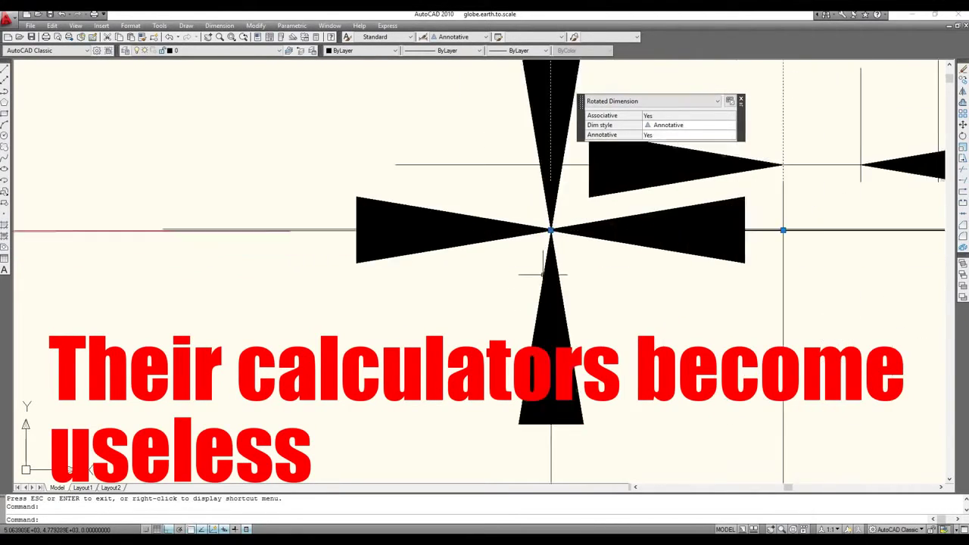
scroll(560, 185, "up", 3)
scroll(560, 182, "up", 2)
scroll(545, 185, "up", 2)
scroll(534, 151, "up", 1)
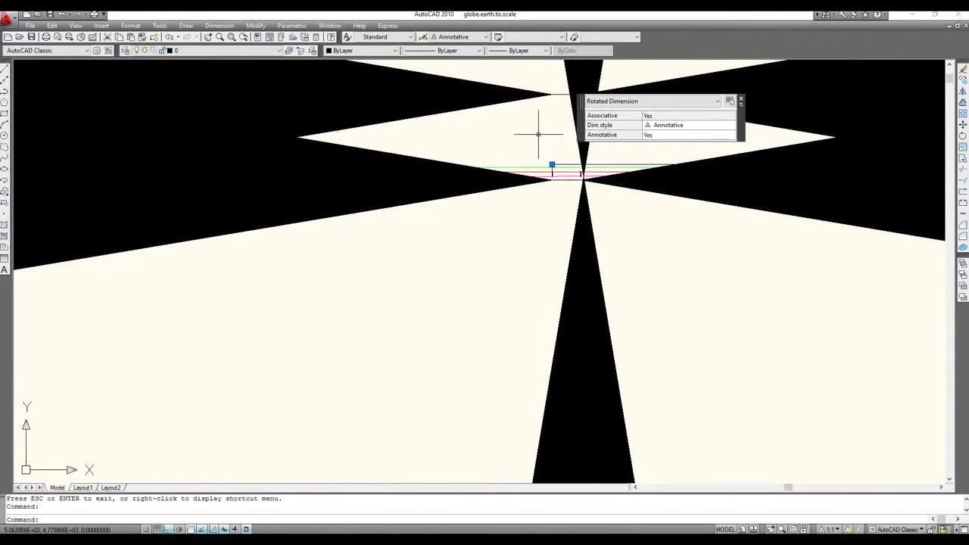
scroll(553, 174, "up", 1)
scroll(555, 180, "up", 1)
scroll(558, 227, "up", 1)
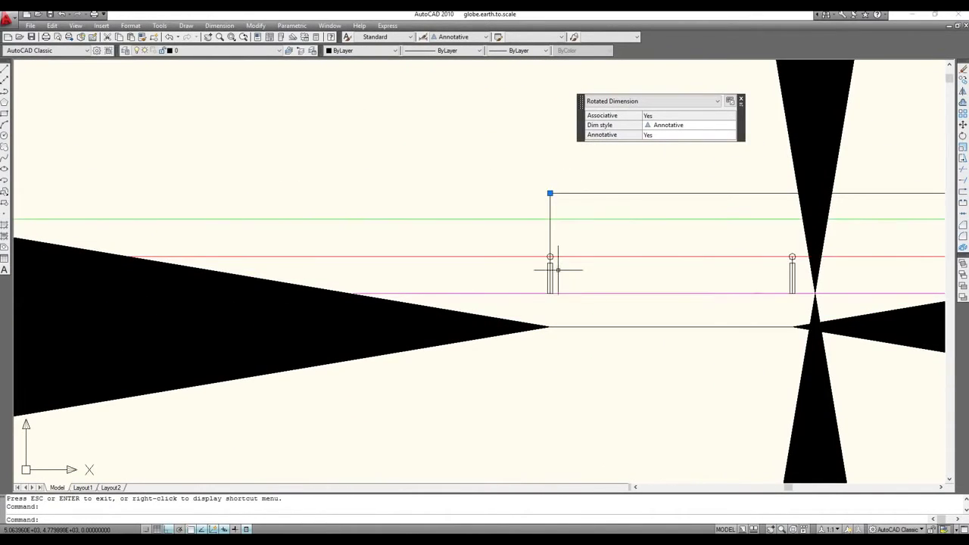
scroll(557, 299, "up", 1)
Step: Crossing-select the arrowhead and dimension line near the left observer and erase them
left_click(564, 316)
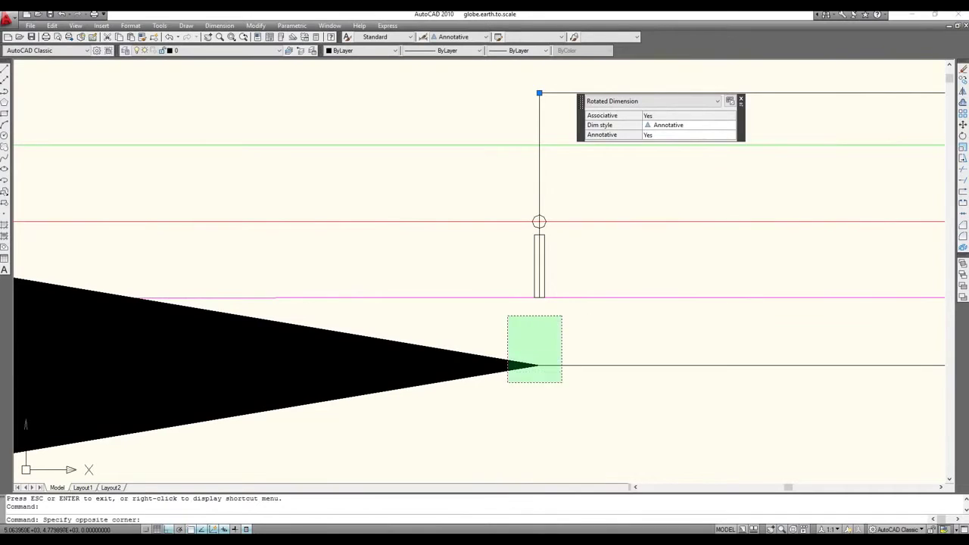
left_click(488, 403)
right_click(472, 366)
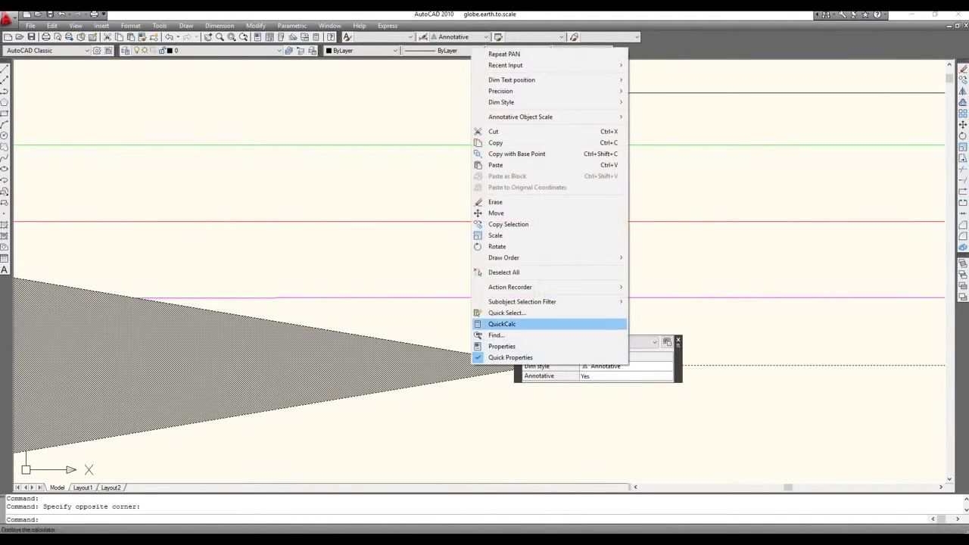
left_click(495, 202)
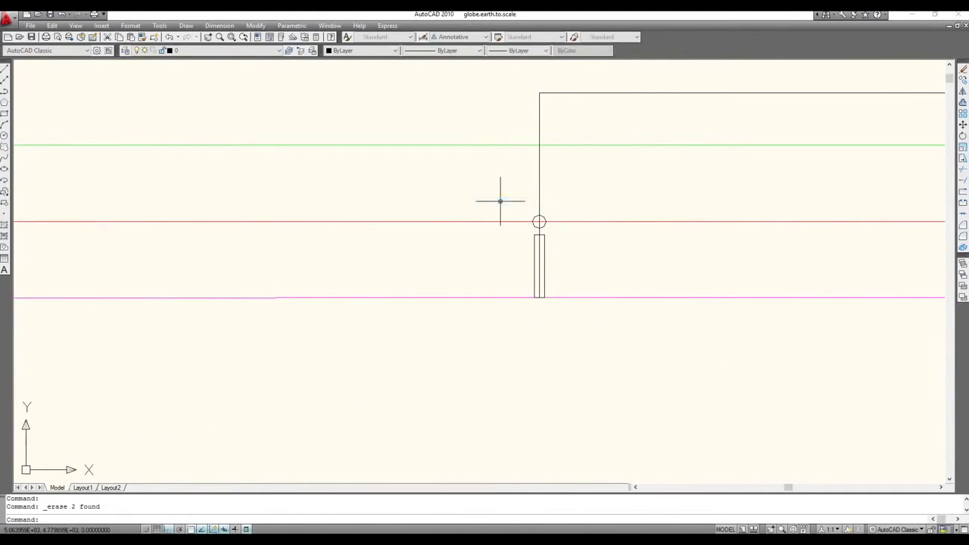
Step: Zoom in to inspect the observer figures close up
scroll(588, 265, "down", 1)
scroll(678, 286, "down", 3)
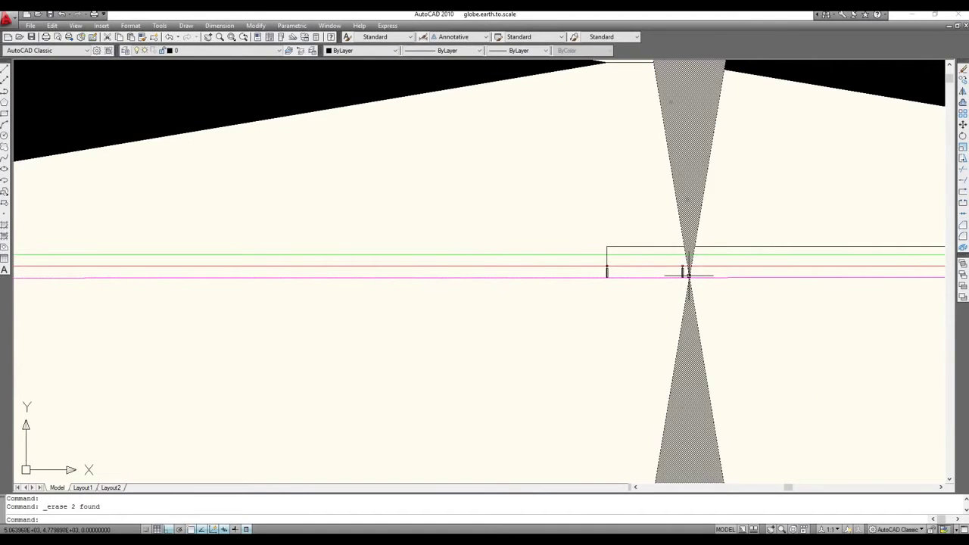
scroll(678, 286, "up", 3)
scroll(658, 274, "up", 2)
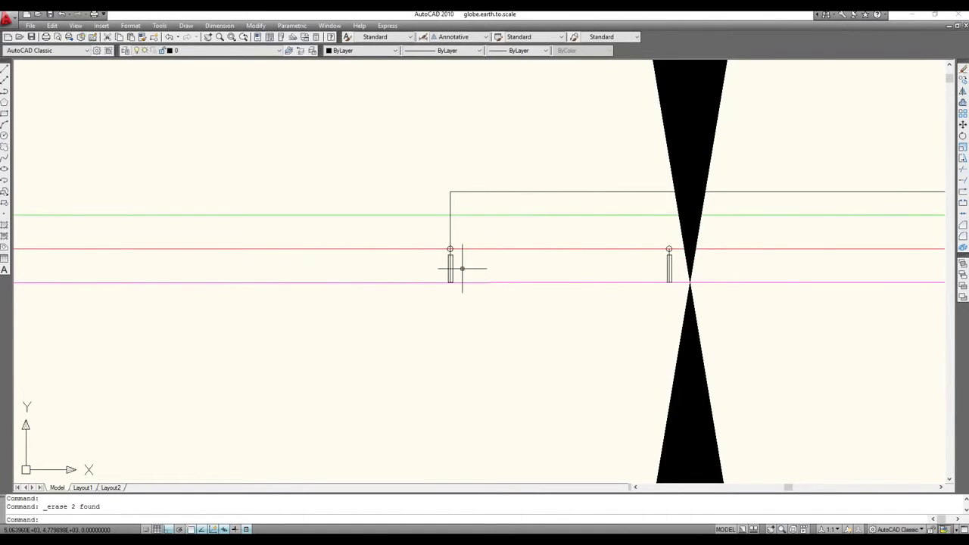
scroll(454, 277, "up", 2)
scroll(436, 298, "up", 2)
scroll(435, 303, "up", 3)
scroll(435, 271, "up", 2)
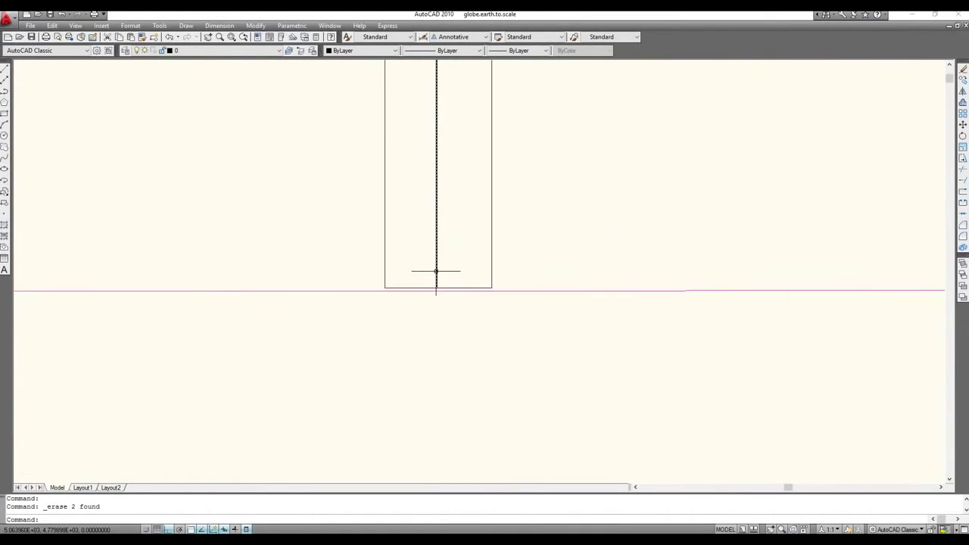
scroll(439, 270, "down", 5)
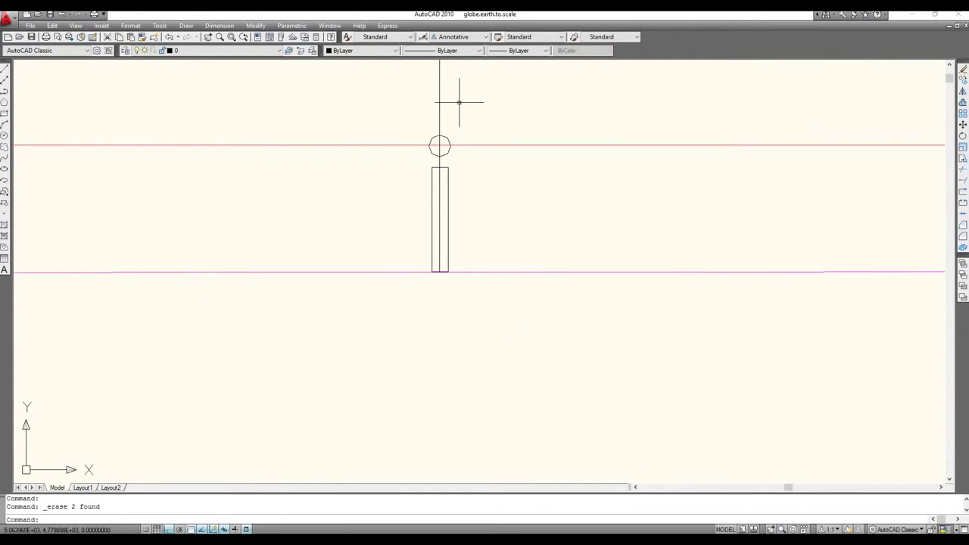
scroll(457, 98, "down", 5)
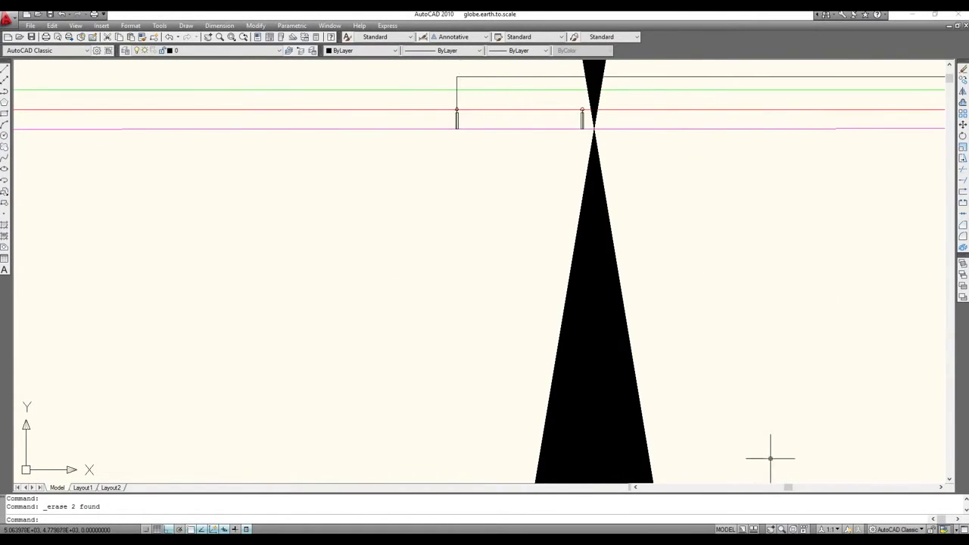
Step: Zoom Window onto the line corner above the left observer, then zoom .5x and pan slightly
left_click(781, 529)
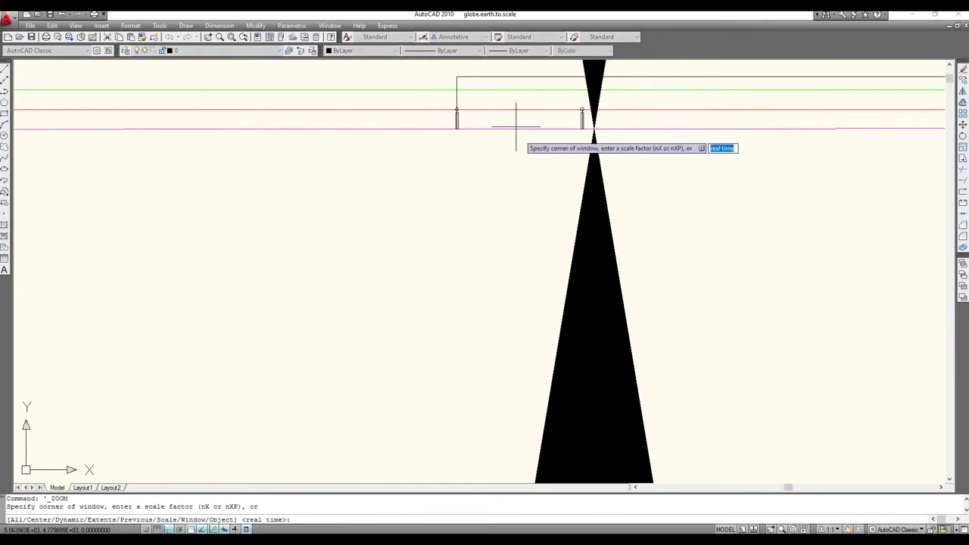
left_click(456, 76)
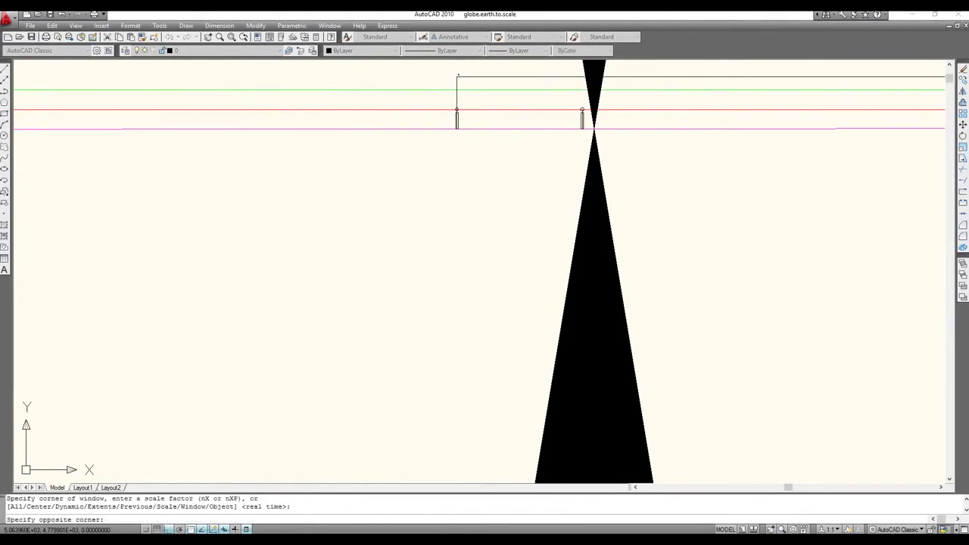
left_click(458, 77)
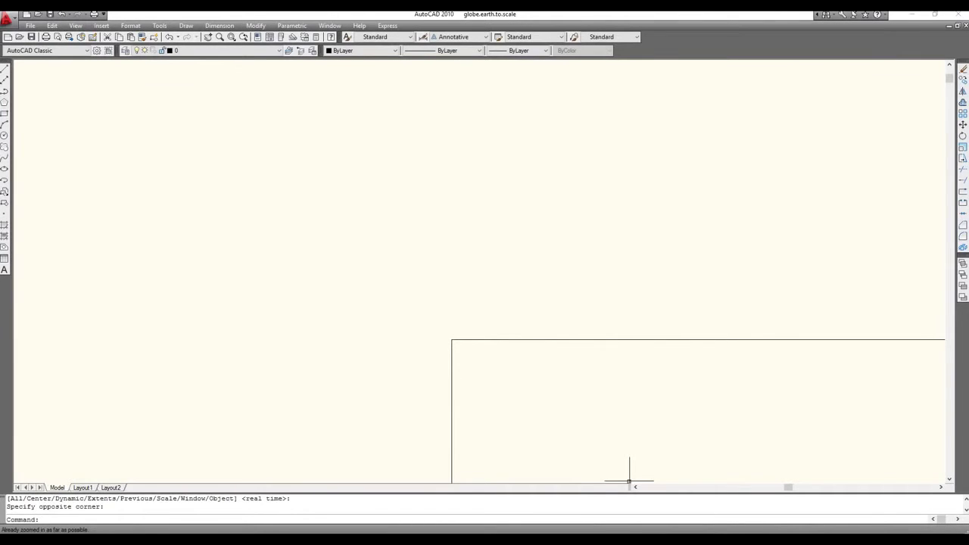
type("z")
key("Return")
type(".5x")
key("Return")
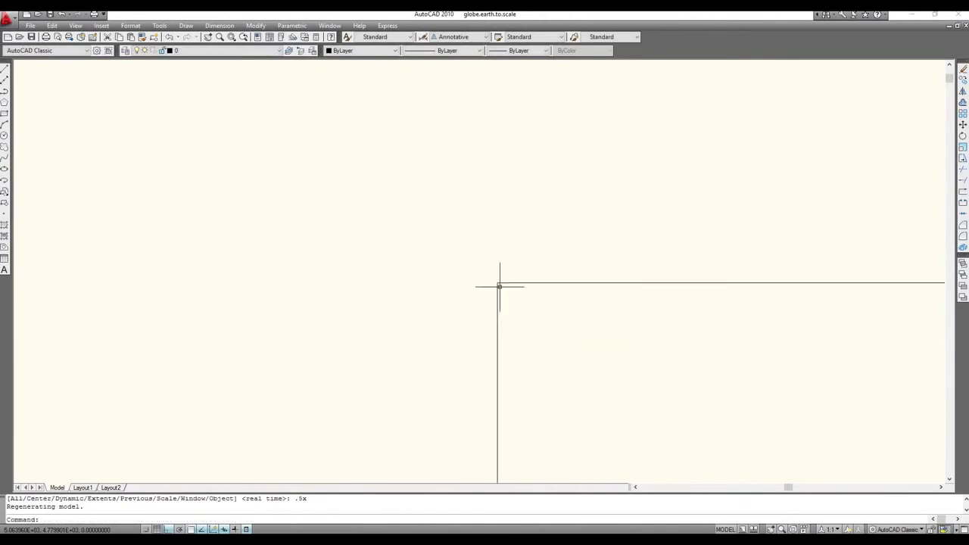
middle_click_drag(523, 373, 564, 454)
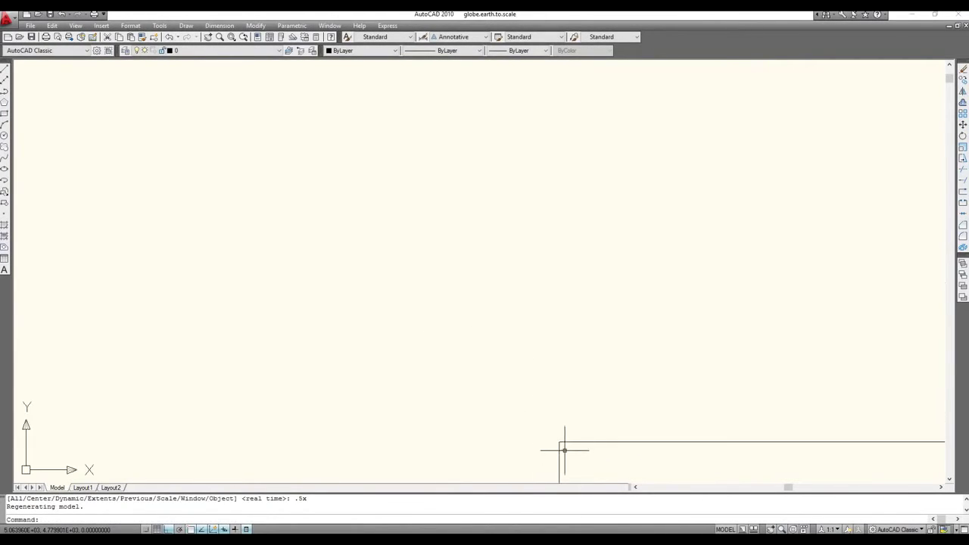
Step: Pan to the observer figures on the horizon lines and zoom in to inspect them
left_click(771, 528)
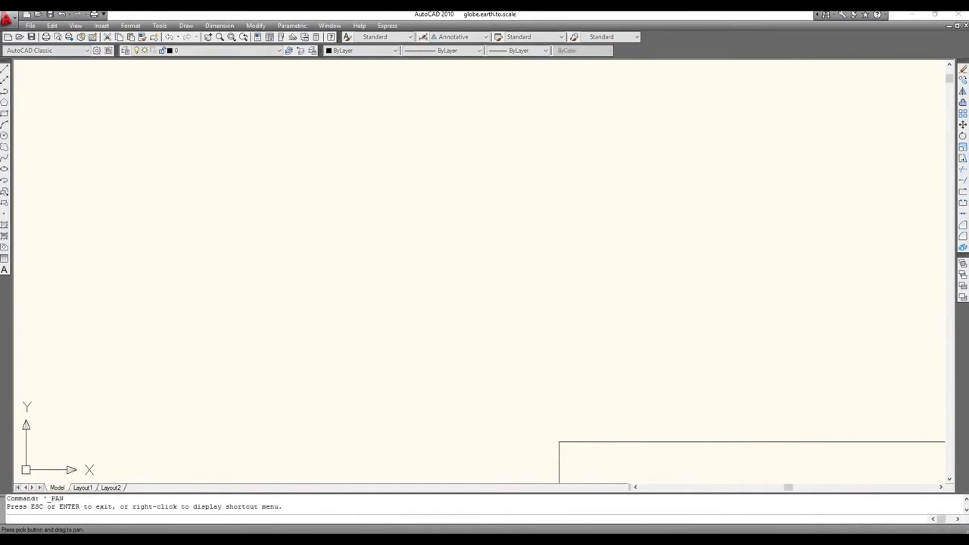
left_click_drag(529, 454, 469, 62)
scroll(615, 243, "down", 5)
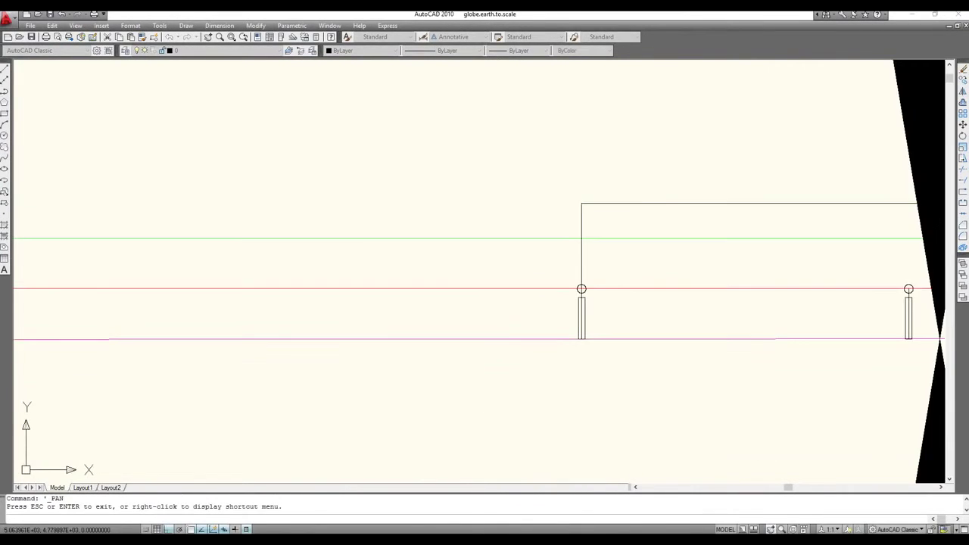
scroll(589, 348, "up", 3)
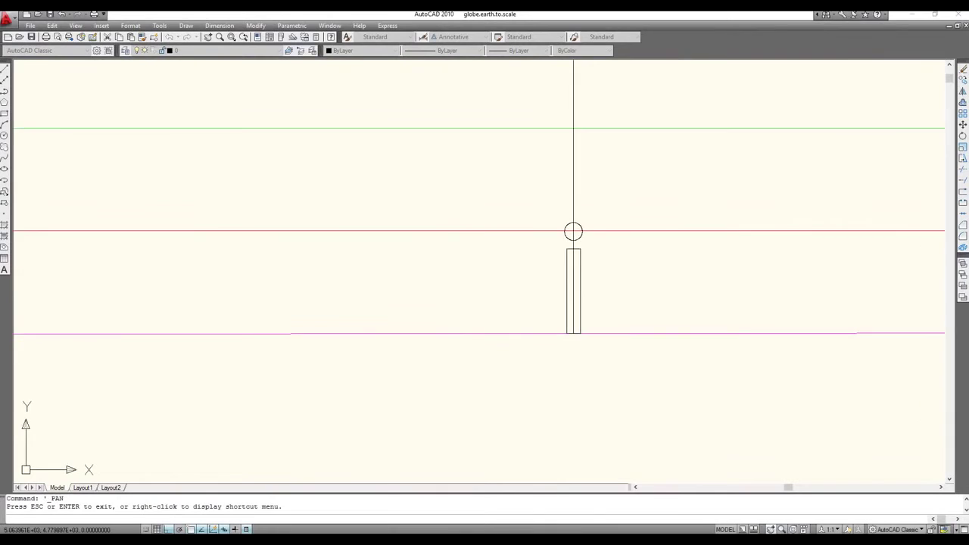
scroll(572, 331, "up", 10)
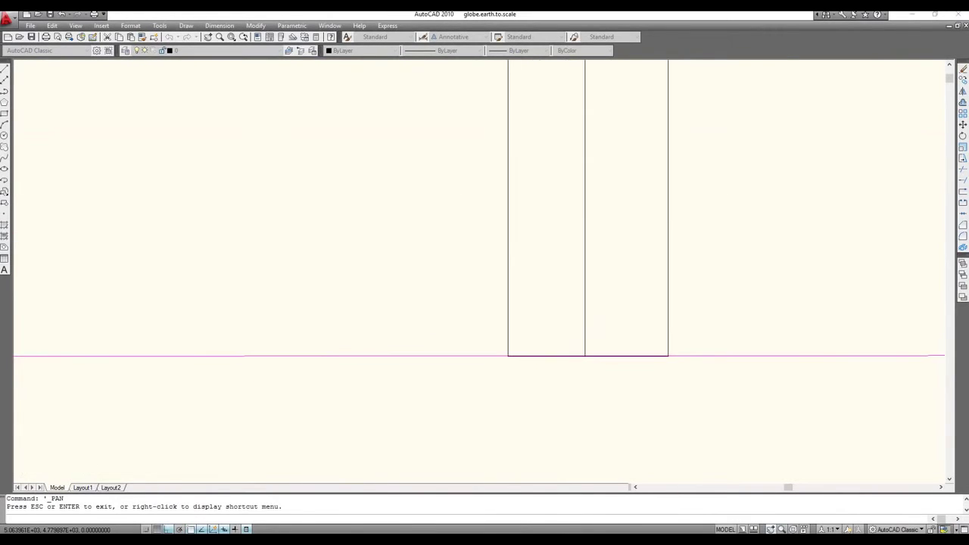
scroll(580, 339, "up", 3)
scroll(580, 339, "up", 2)
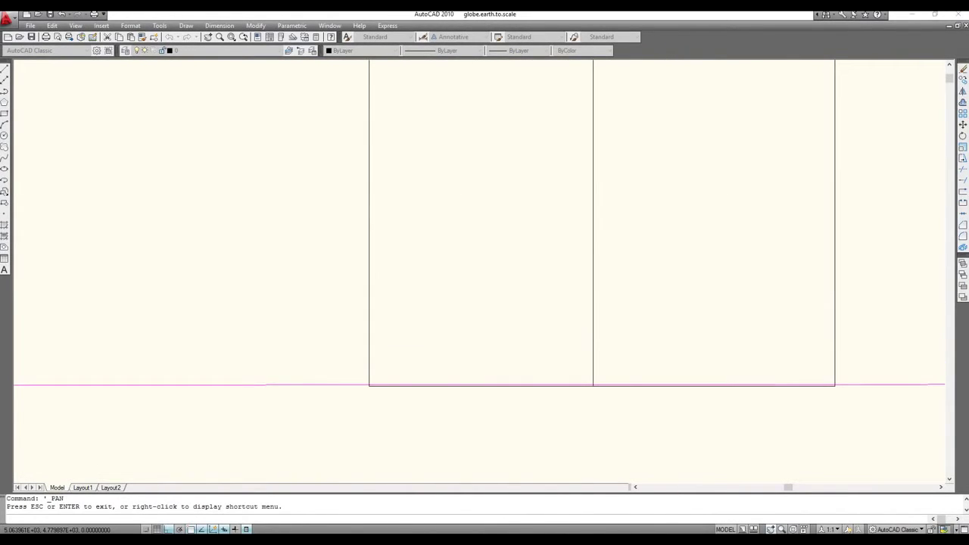
scroll(860, 330, "down", 6)
scroll(860, 330, "down", 4)
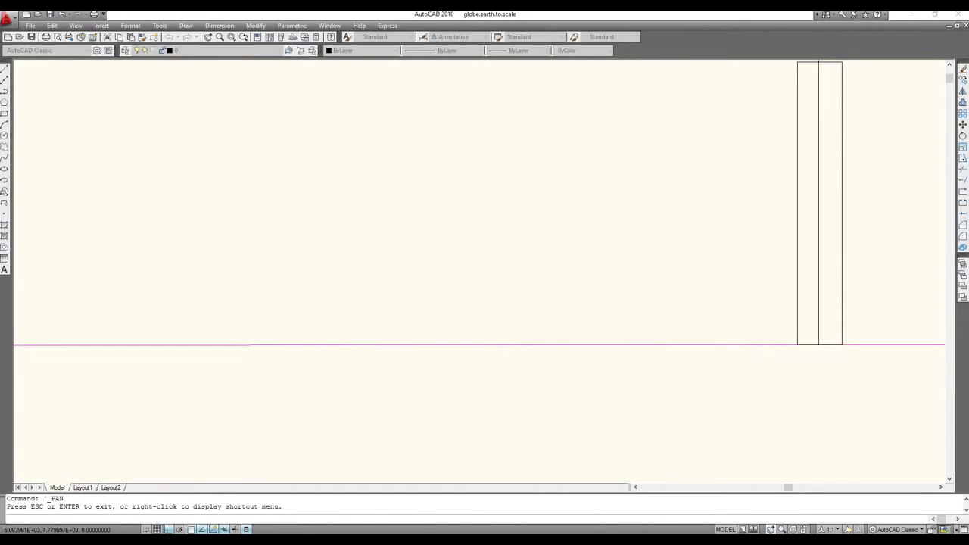
scroll(860, 330, "down", 8)
scroll(860, 330, "down", 4)
scroll(860, 330, "down", 3)
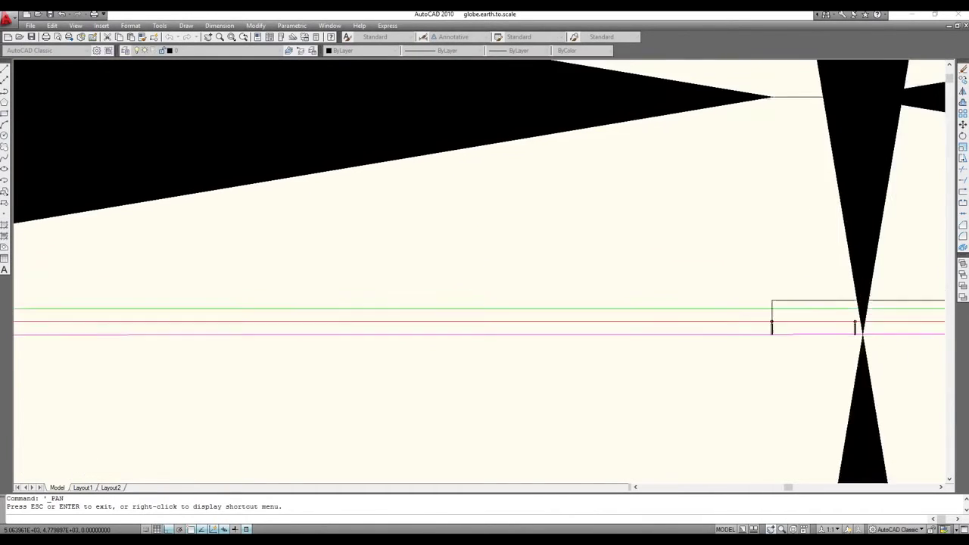
Step: Shift the view to show the observers beside the black globe wedges
left_click_drag(882, 310, 520, 310)
scroll(621, 317, "up", 3)
scroll(622, 317, "up", 3)
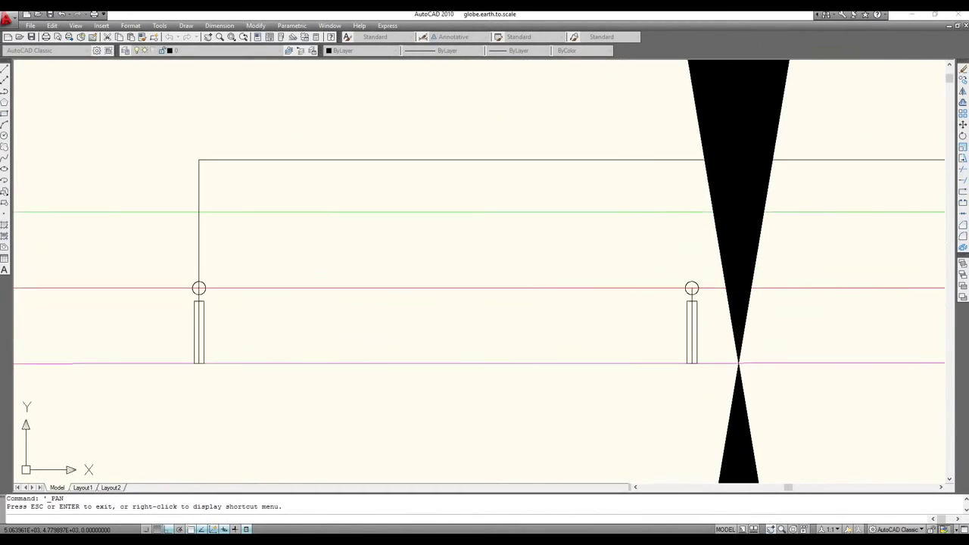
scroll(735, 335, "up", 3)
scroll(662, 307, "up", 2)
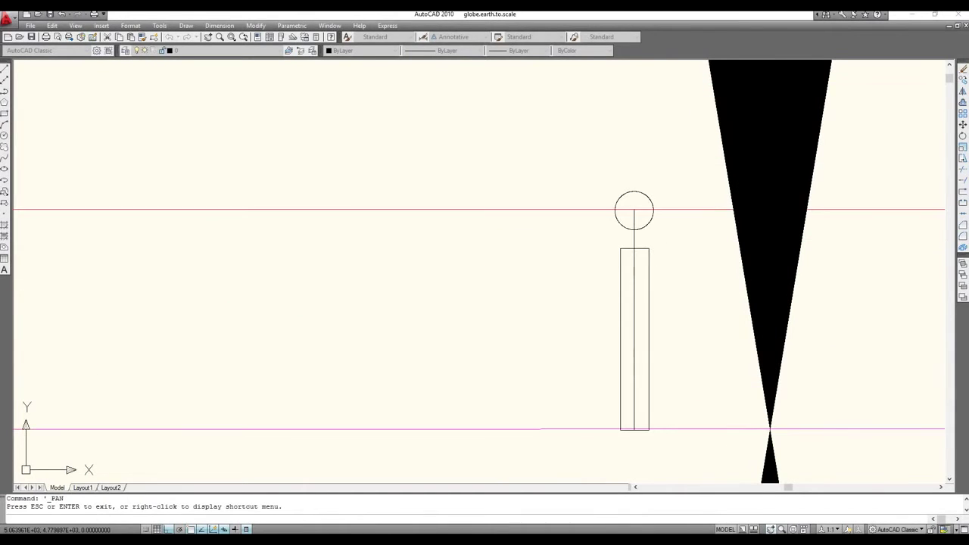
scroll(665, 311, "down", 5)
scroll(665, 310, "down", 2)
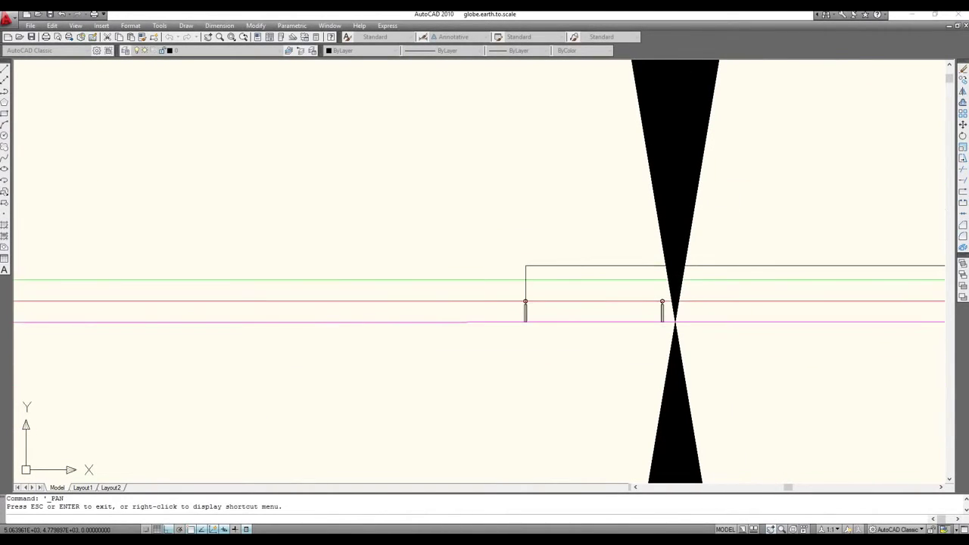
scroll(469, 276, "down", 6)
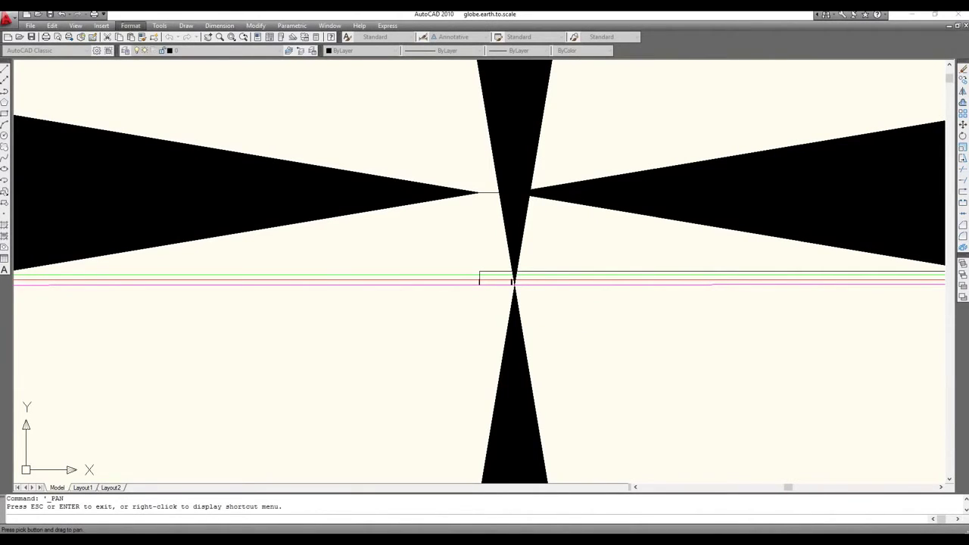
Step: Zoom out by half with View > Zoom > Out and pan to the 100, 50 and 30,84 dimensions
left_click(76, 26)
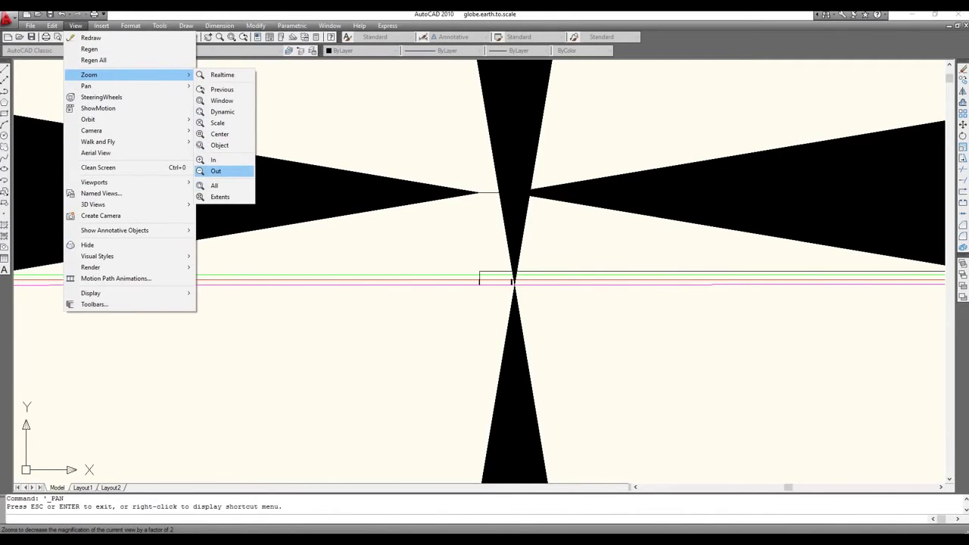
left_click(215, 171)
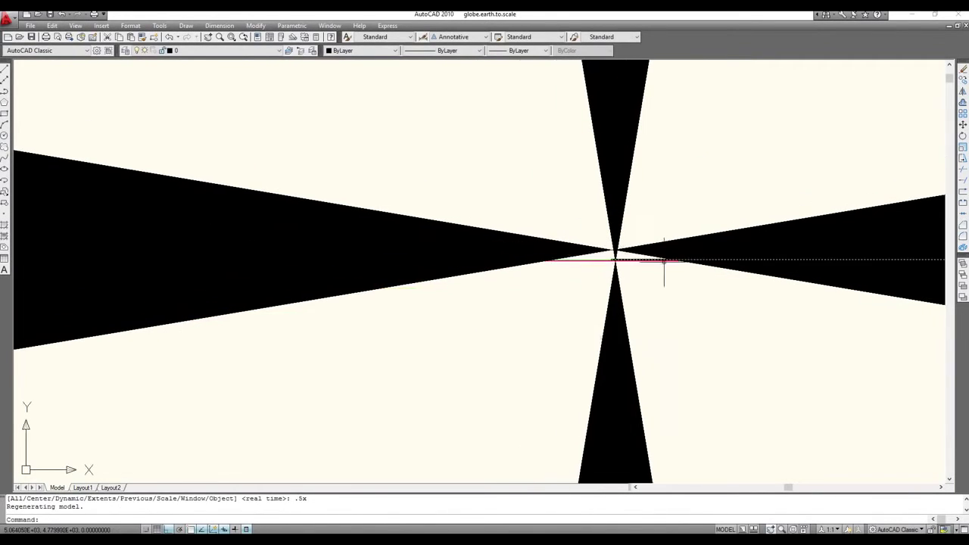
scroll(764, 283, "down", 5)
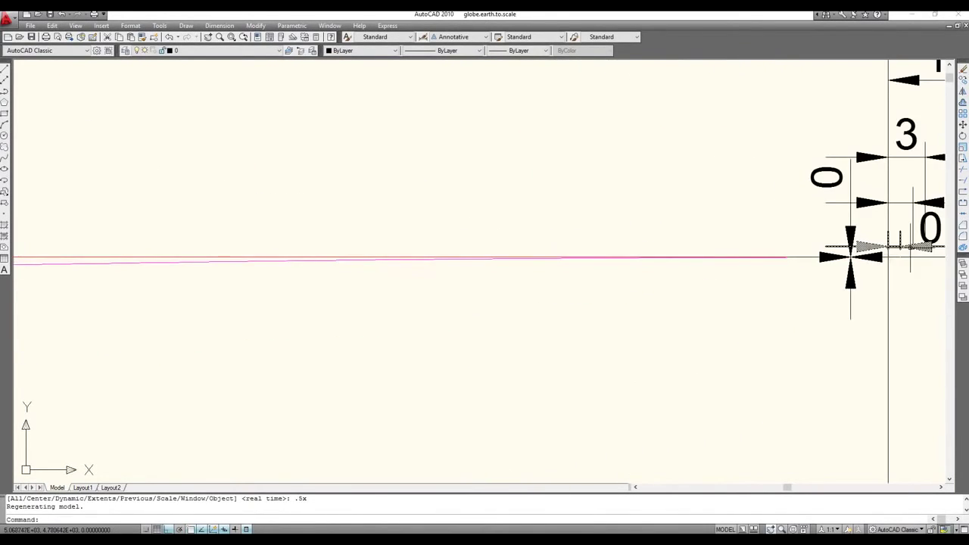
scroll(912, 244, "up", 1)
scroll(900, 257, "down", 2)
scroll(904, 253, "down", 2)
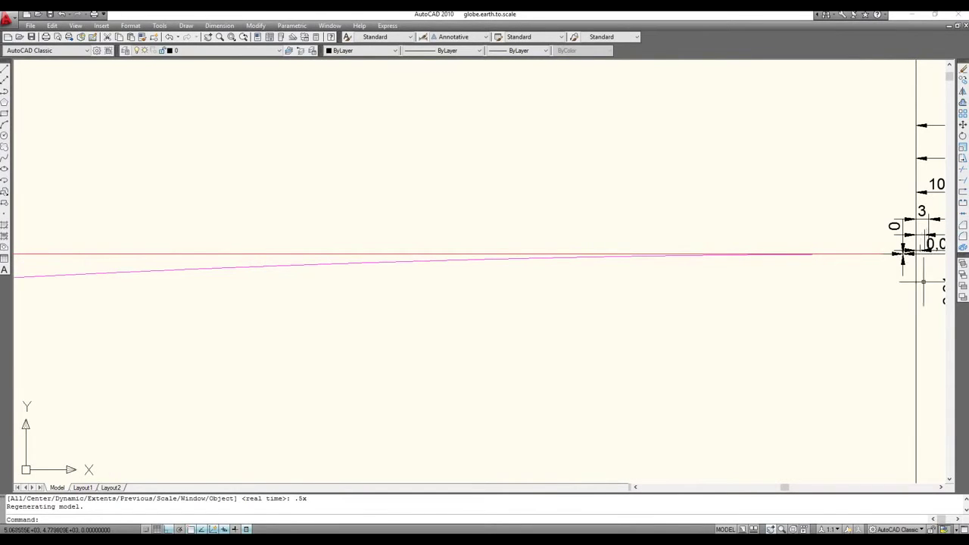
mouse_move(902, 253)
left_mouse_down()
mouse_move(840, 230)
mouse_move(460, 257)
left_mouse_up()
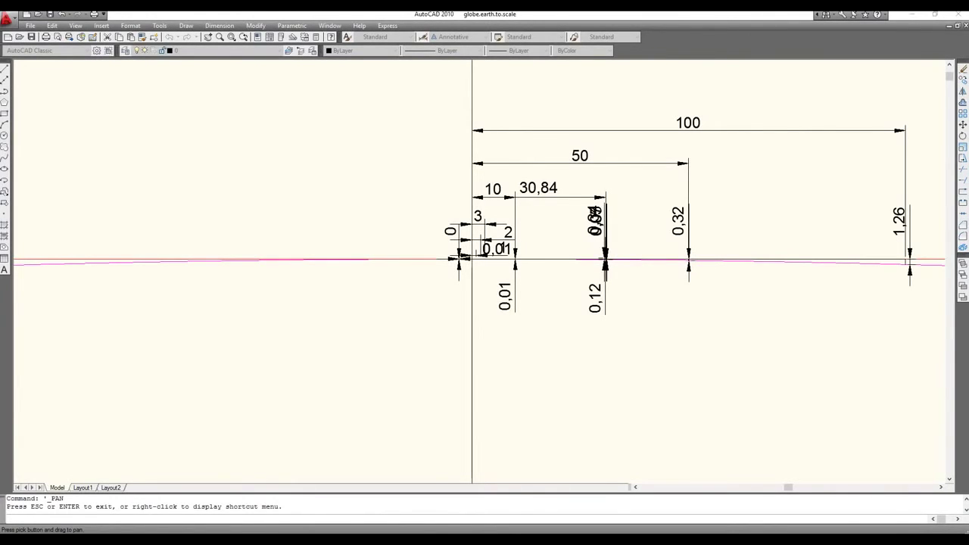
Step: Zoom in on the 0,12 dimension's arrows where they meet the horizon
scroll(600, 246, "up", 2)
scroll(607, 260, "up", 1)
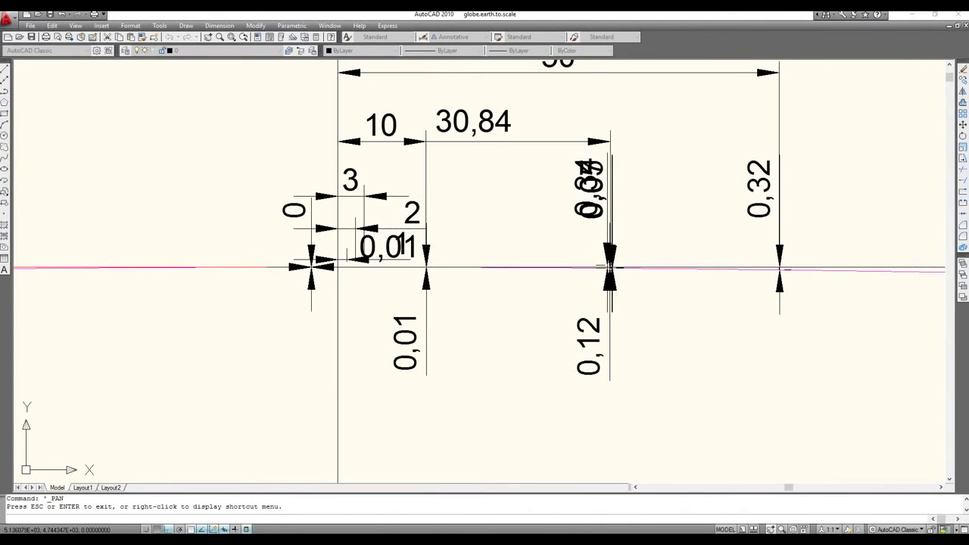
scroll(606, 260, "up", 1)
scroll(612, 269, "up", 1)
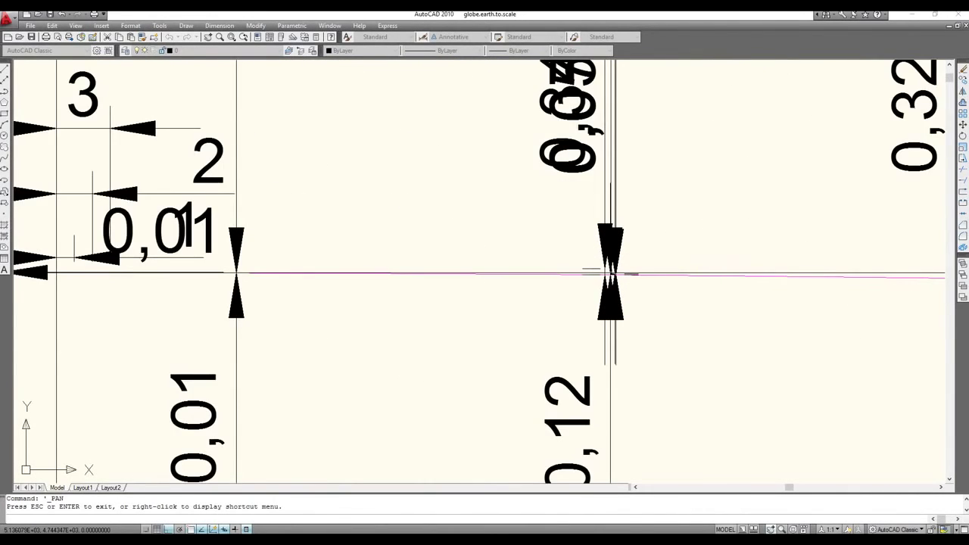
scroll(610, 270, "up", 1)
scroll(610, 268, "up", 1)
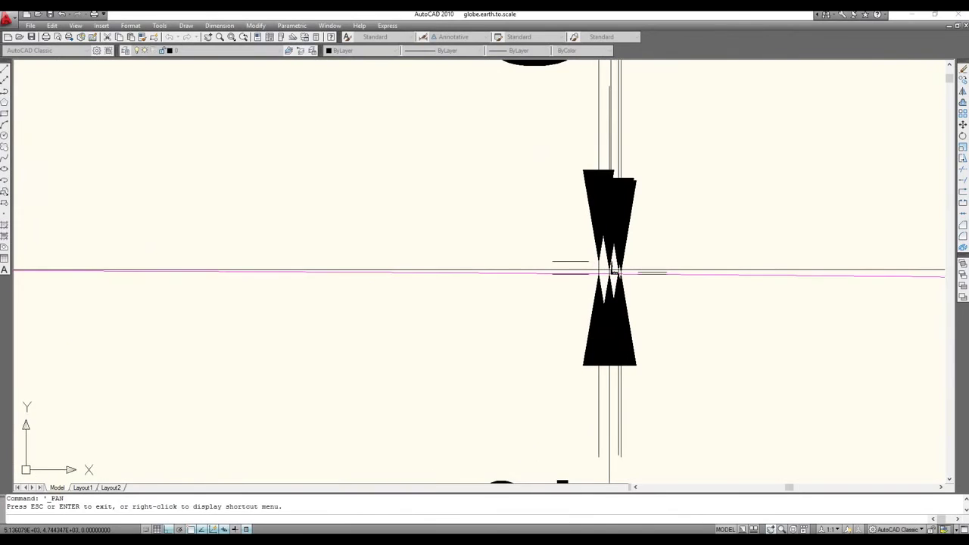
scroll(613, 269, "up", 1)
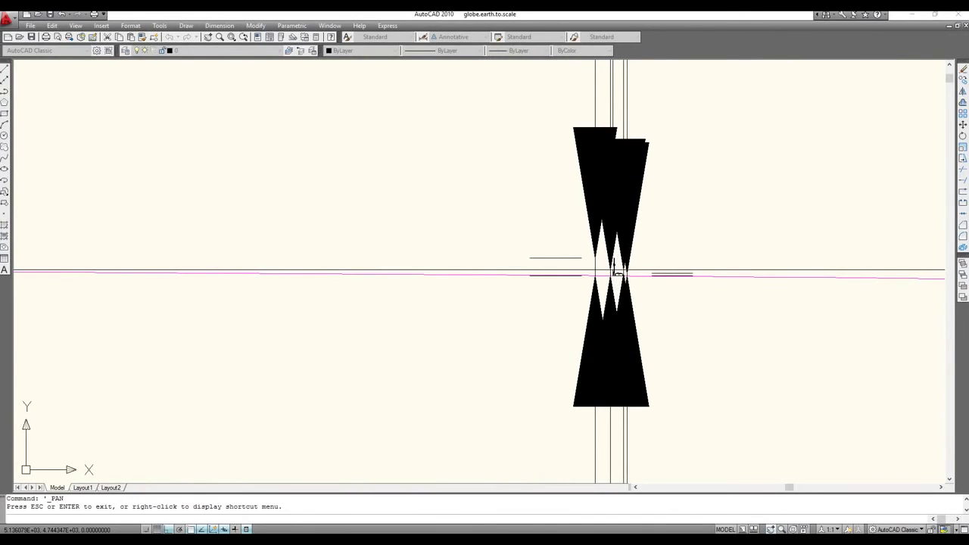
scroll(613, 269, "up", 1)
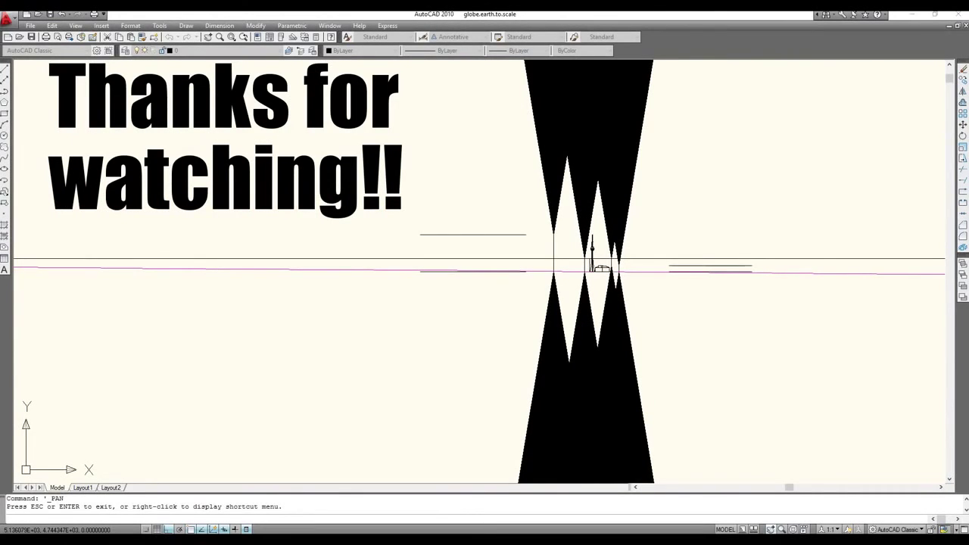
Step: Zoom back out until the 100, 50, 30,84 and 10 dimensions all show
scroll(569, 261, "up", 1)
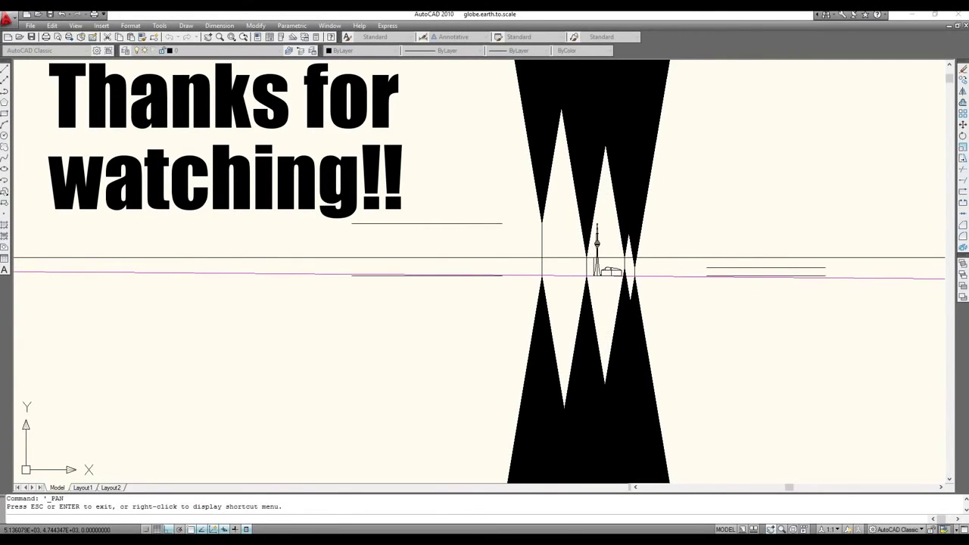
scroll(572, 265, "up", 1)
scroll(579, 263, "down", 8)
scroll(579, 263, "down", 7)
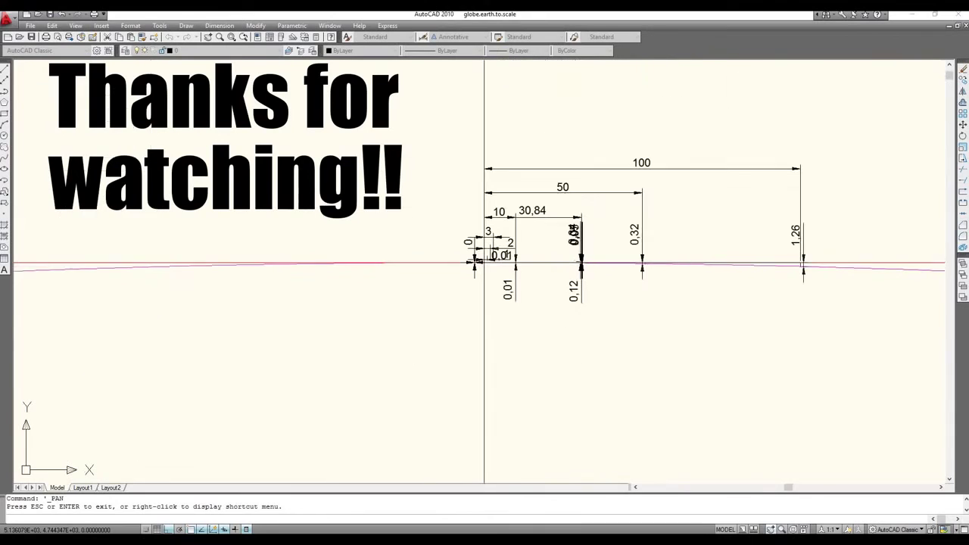